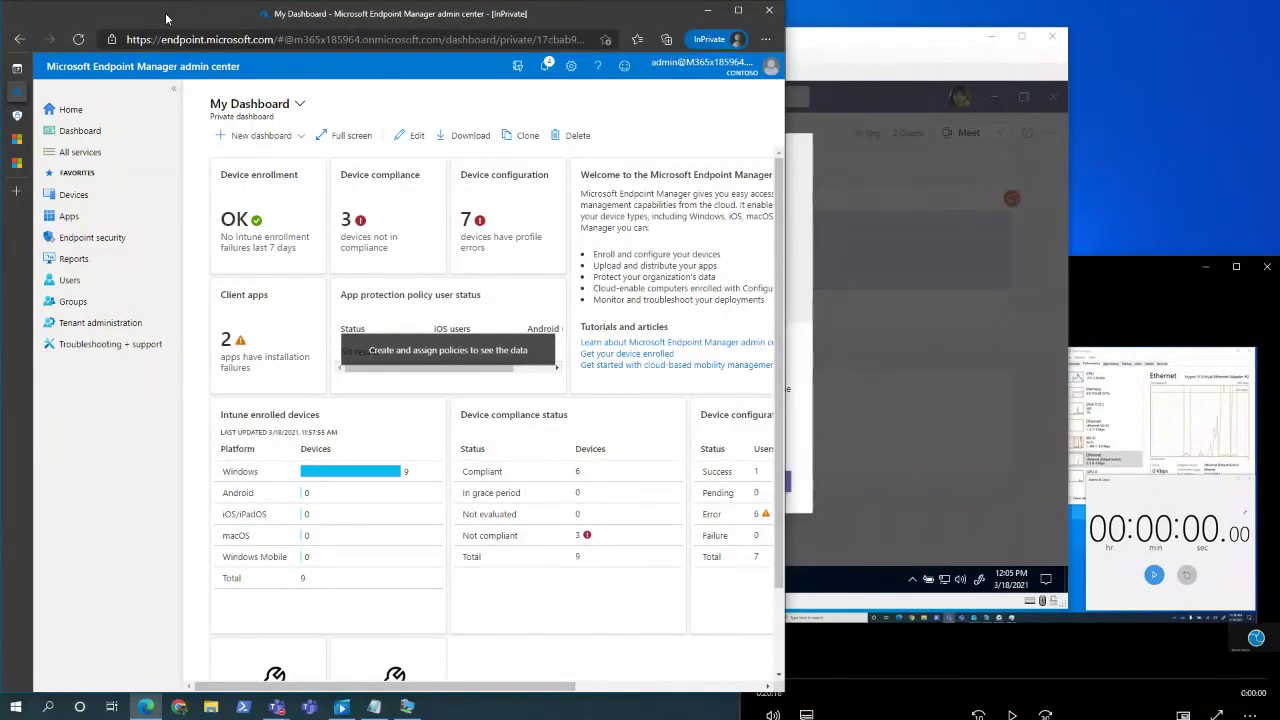
# Step: Start playing the recorded device setup video in the Movies & TV player
pyautogui.moveTo(677, 7)
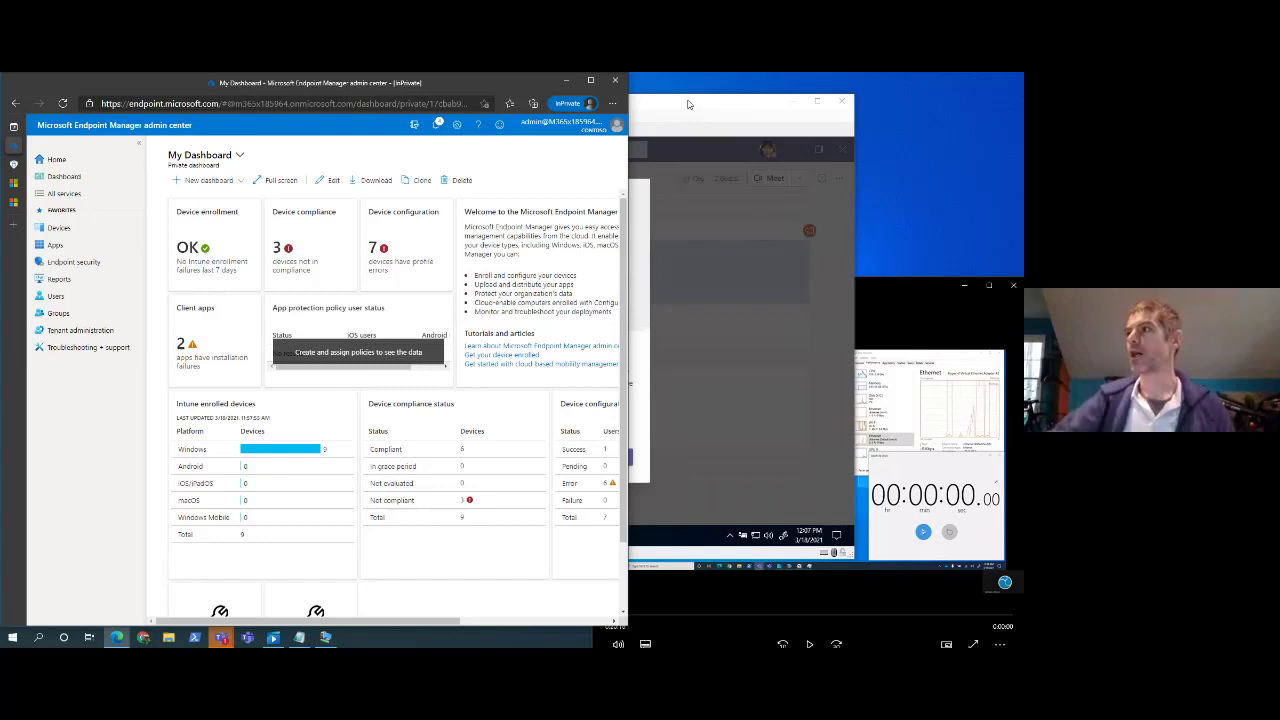
pyautogui.click(689, 103)
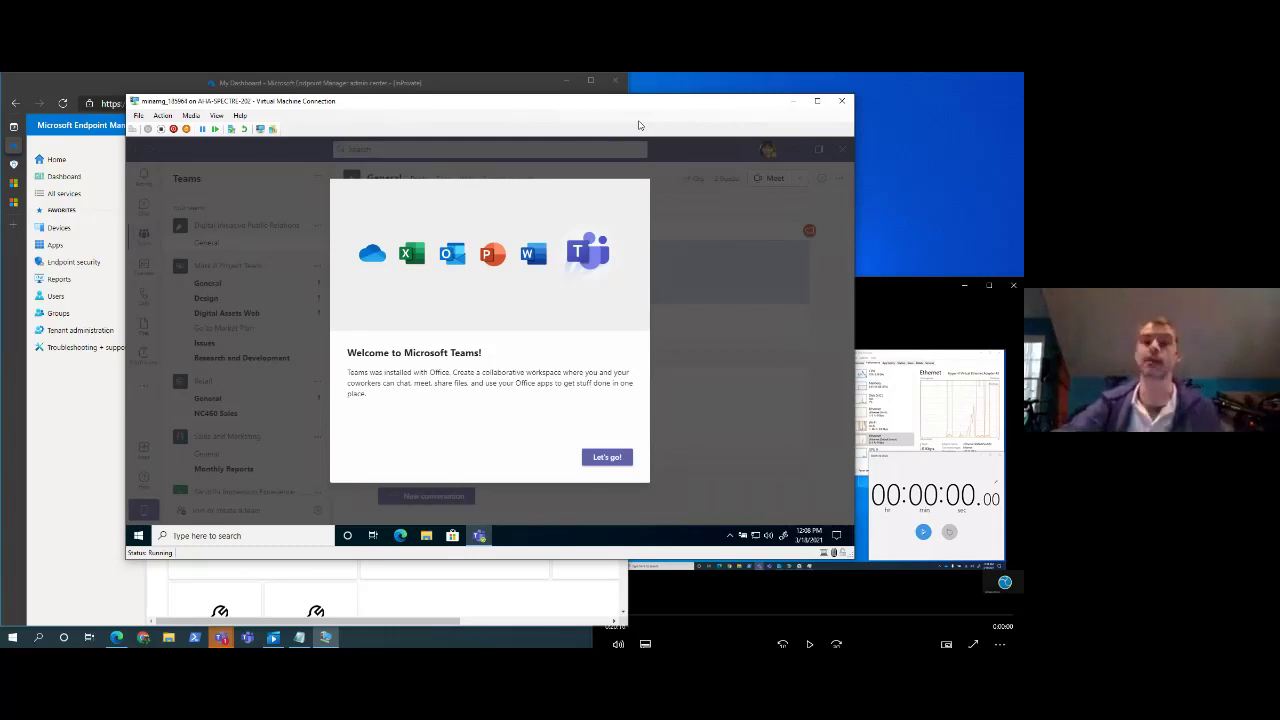
pyautogui.click(907, 291)
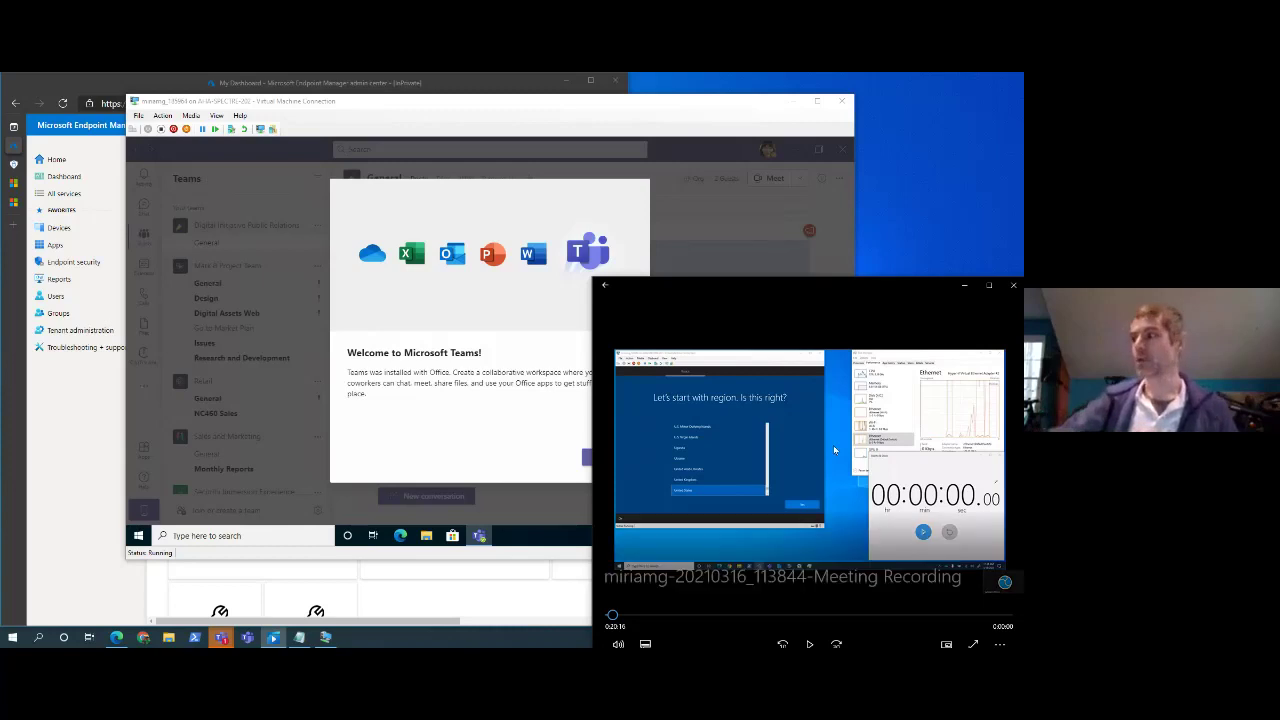
pyautogui.moveTo(835, 288); pyautogui.dragTo(836, 287)
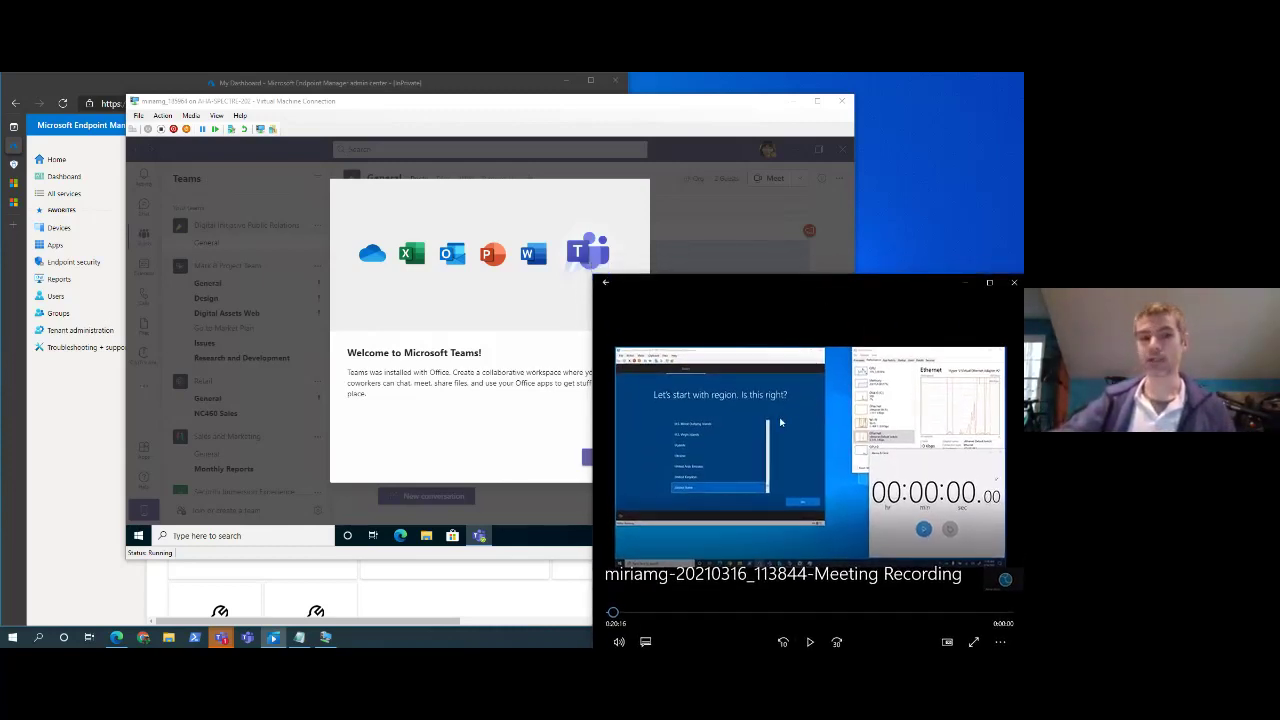
pyautogui.click(810, 642)
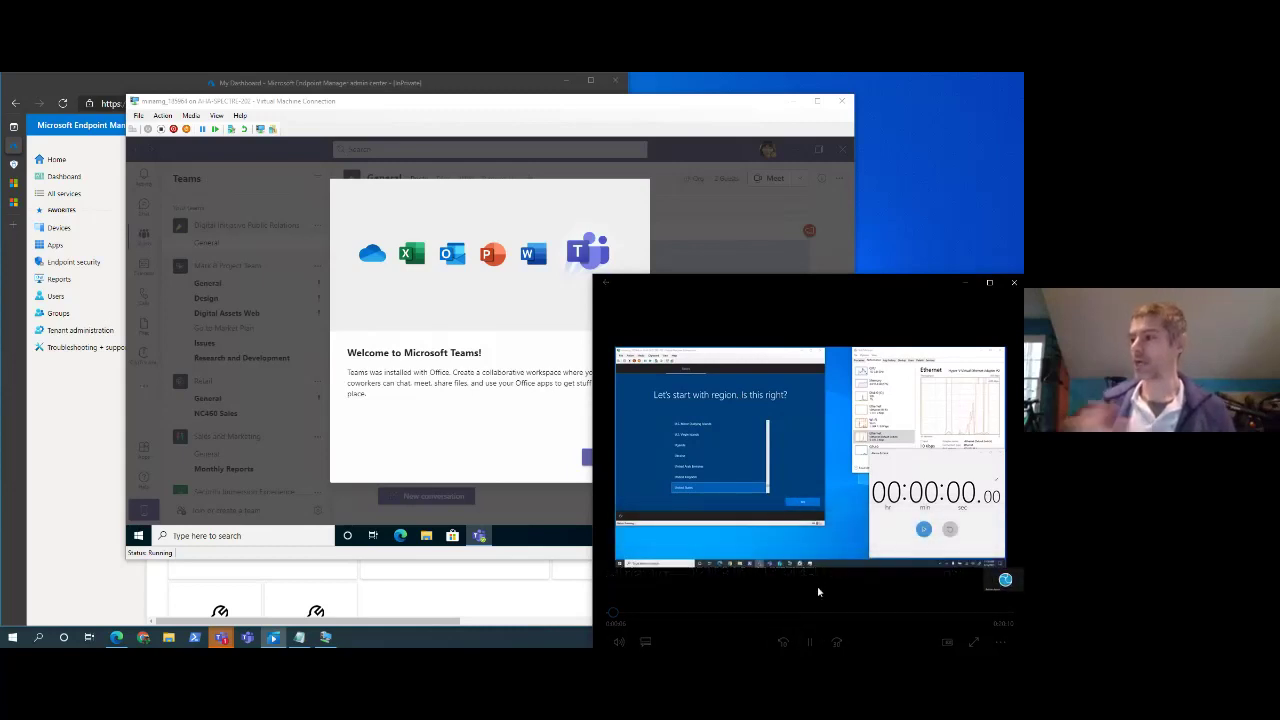
# Step: Minimize the Virtual Machine Connection window showing the Teams welcome dialog
pyautogui.moveTo(800, 590)
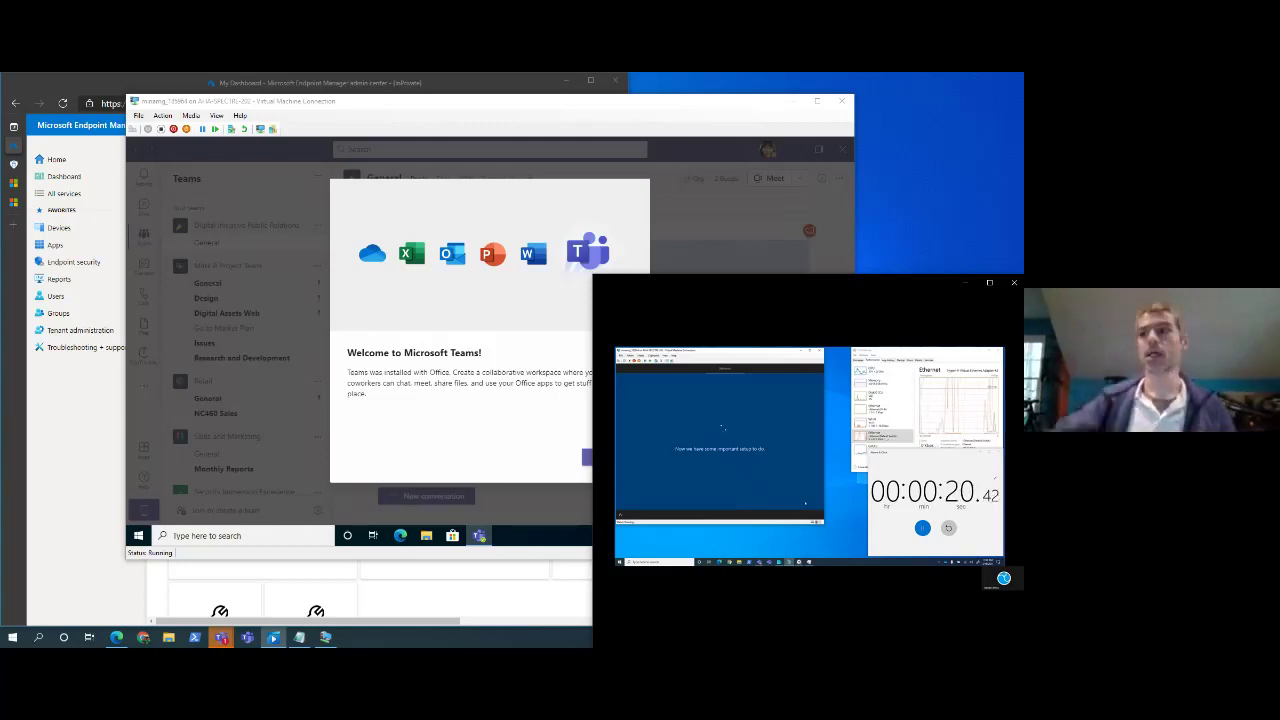
pyautogui.click(803, 104)
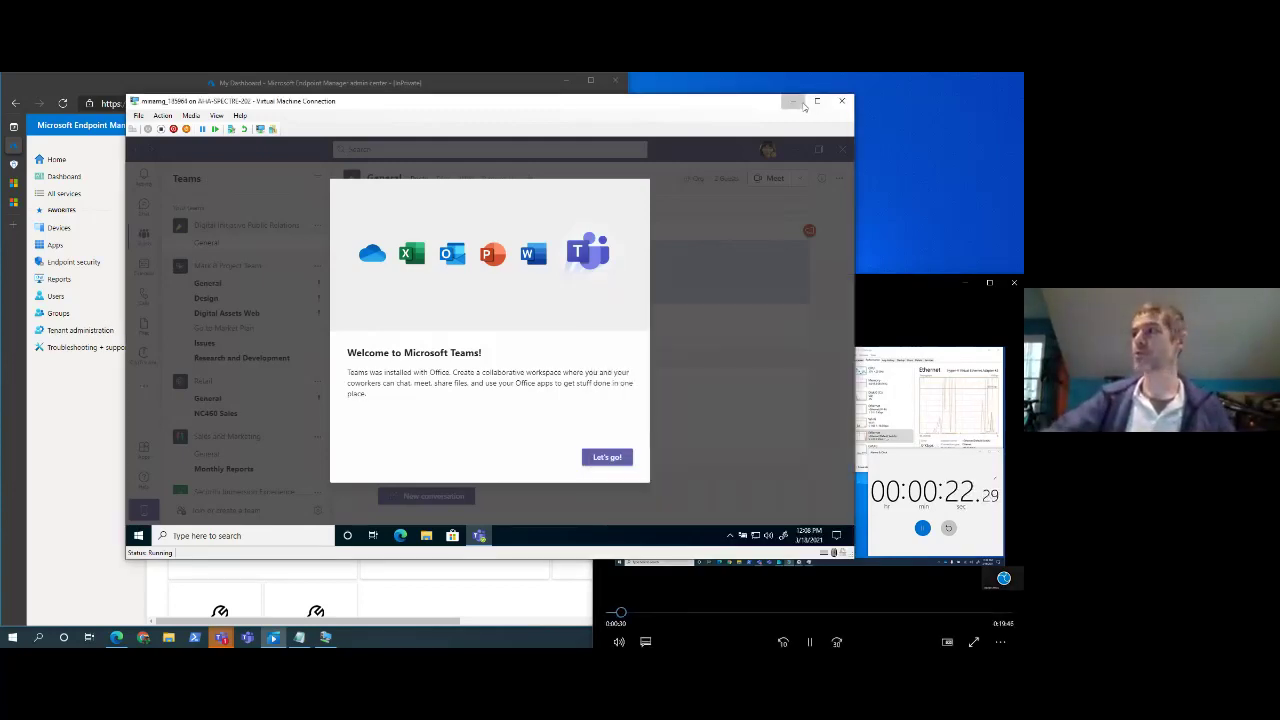
pyautogui.click(795, 103)
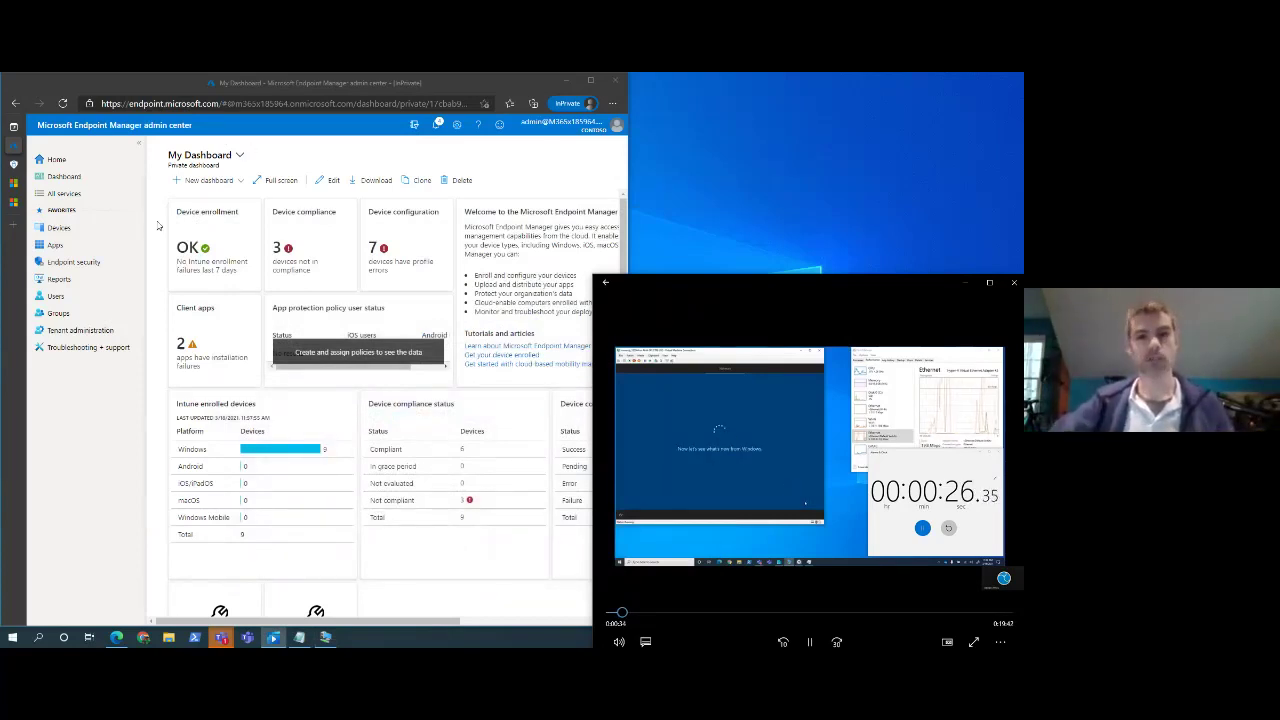
# Step: Open the All apps list under Apps
pyautogui.click(55, 246)
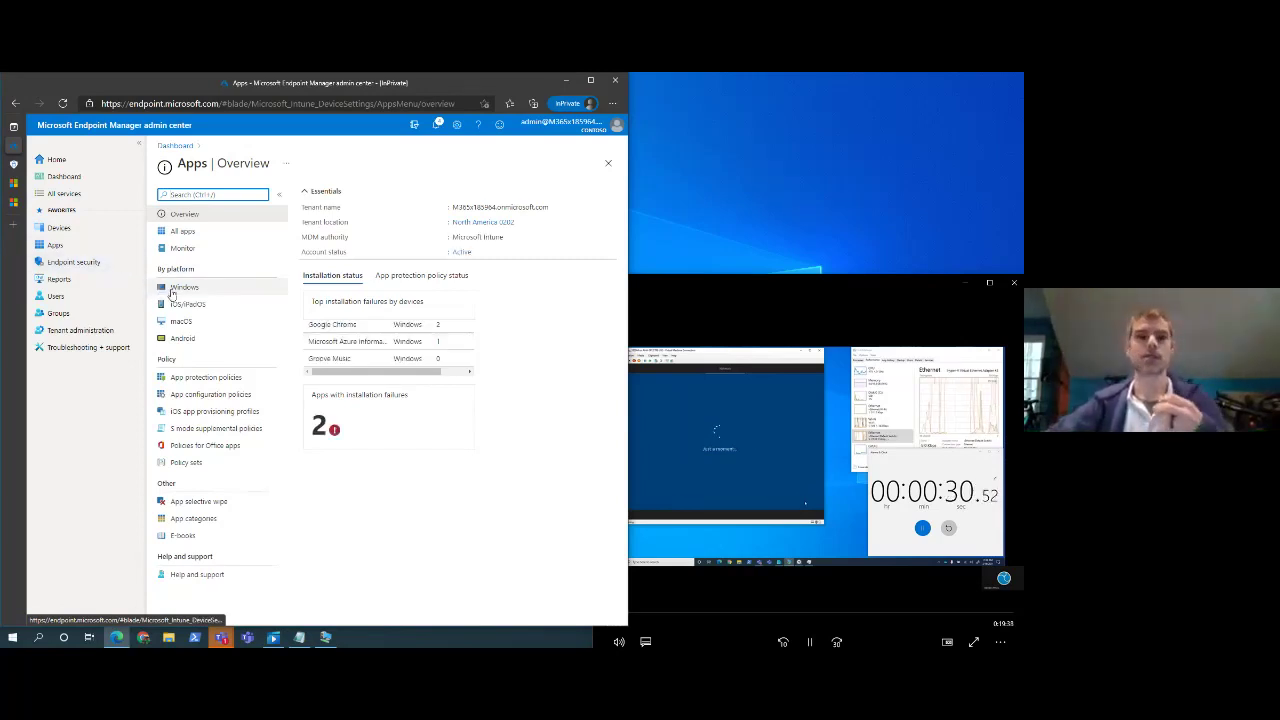
pyautogui.click(182, 233)
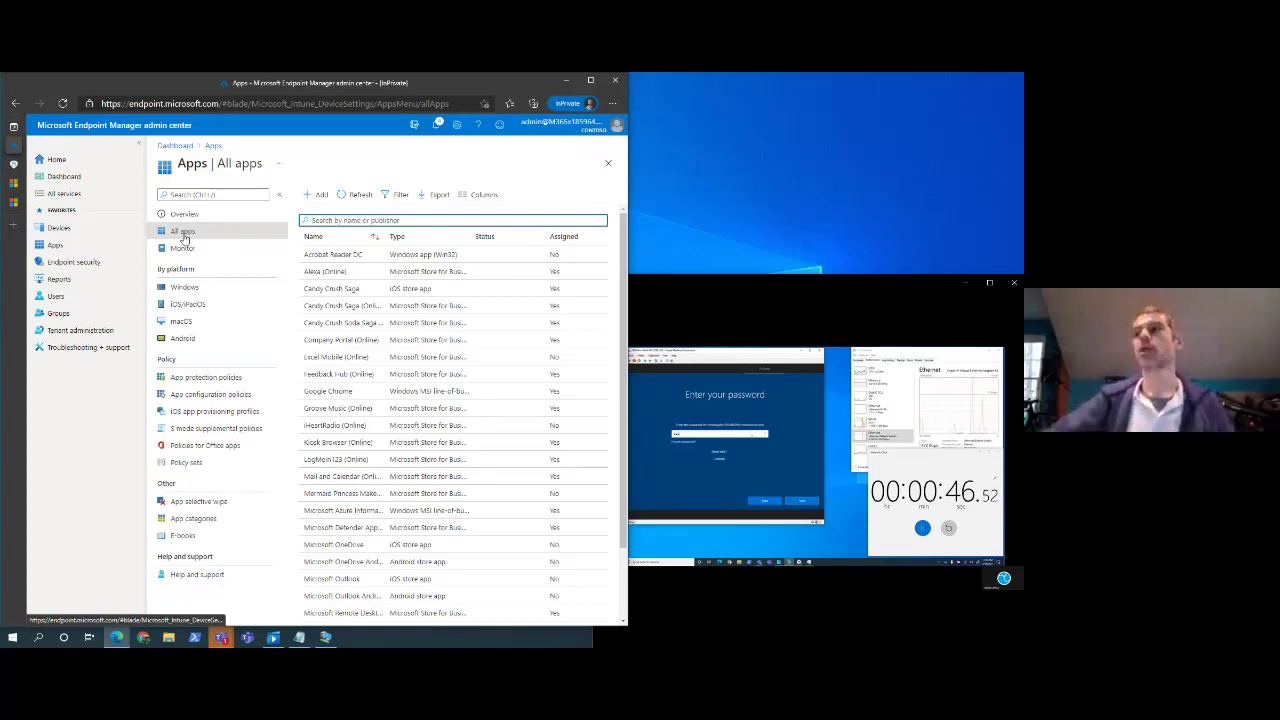
pyautogui.click(184, 236)
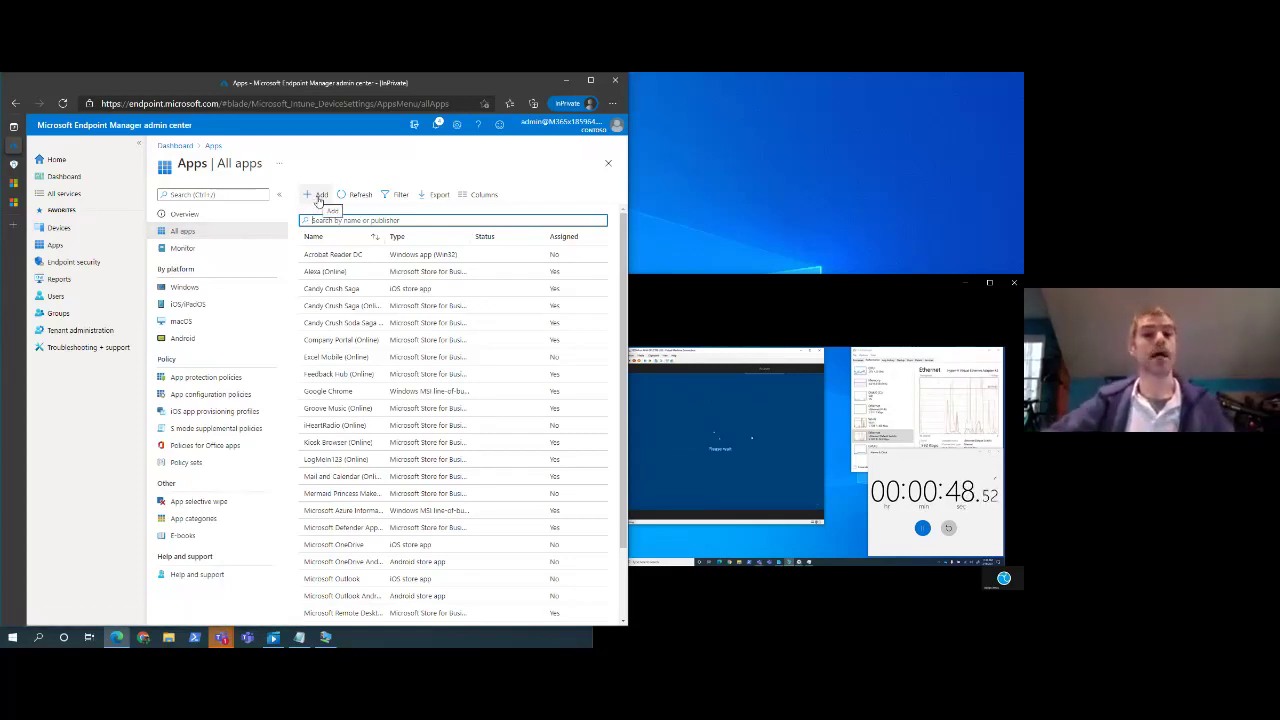
# Step: Start adding an app and review the App type dropdown, then close the blade
pyautogui.click(318, 197)
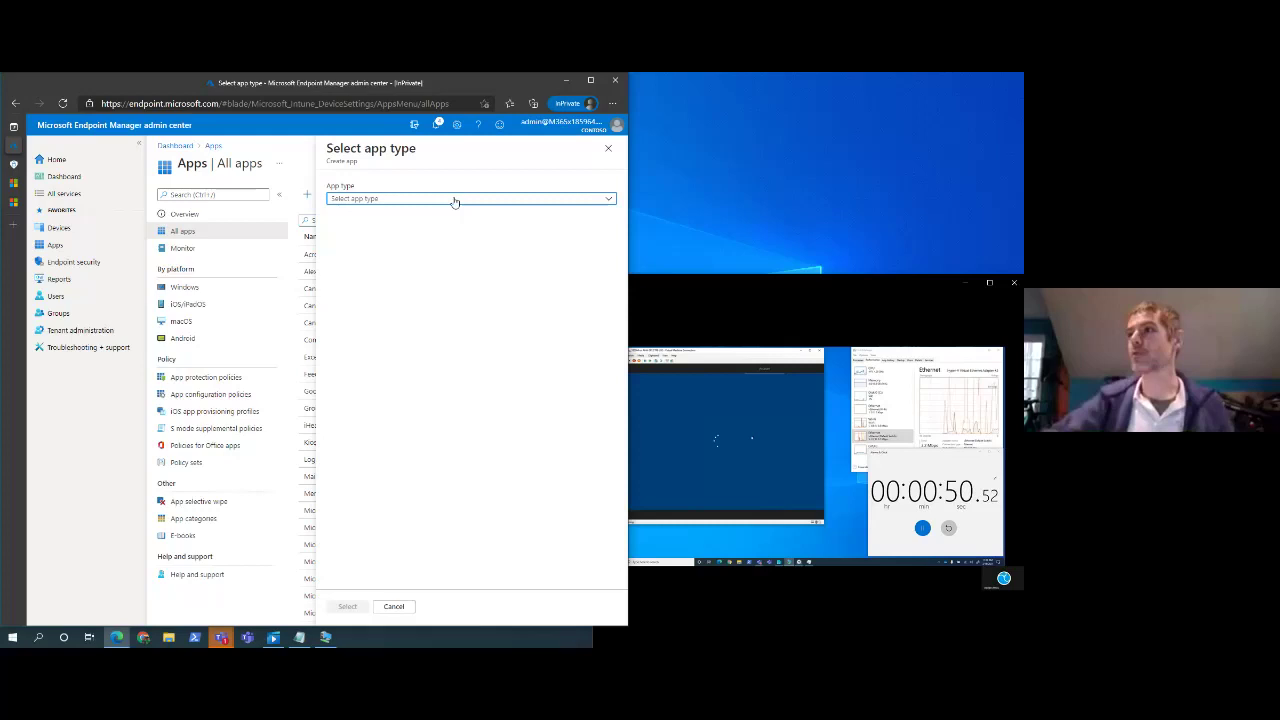
pyautogui.click(454, 200)
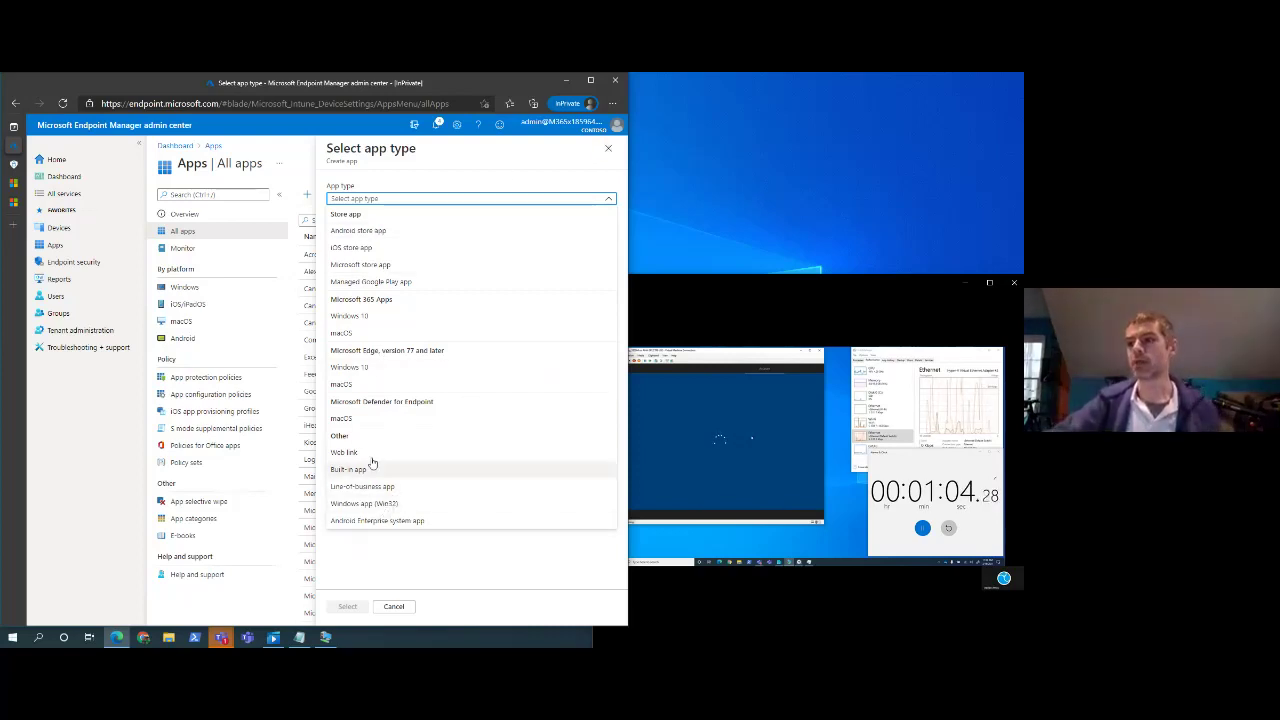
pyautogui.click(608, 148)
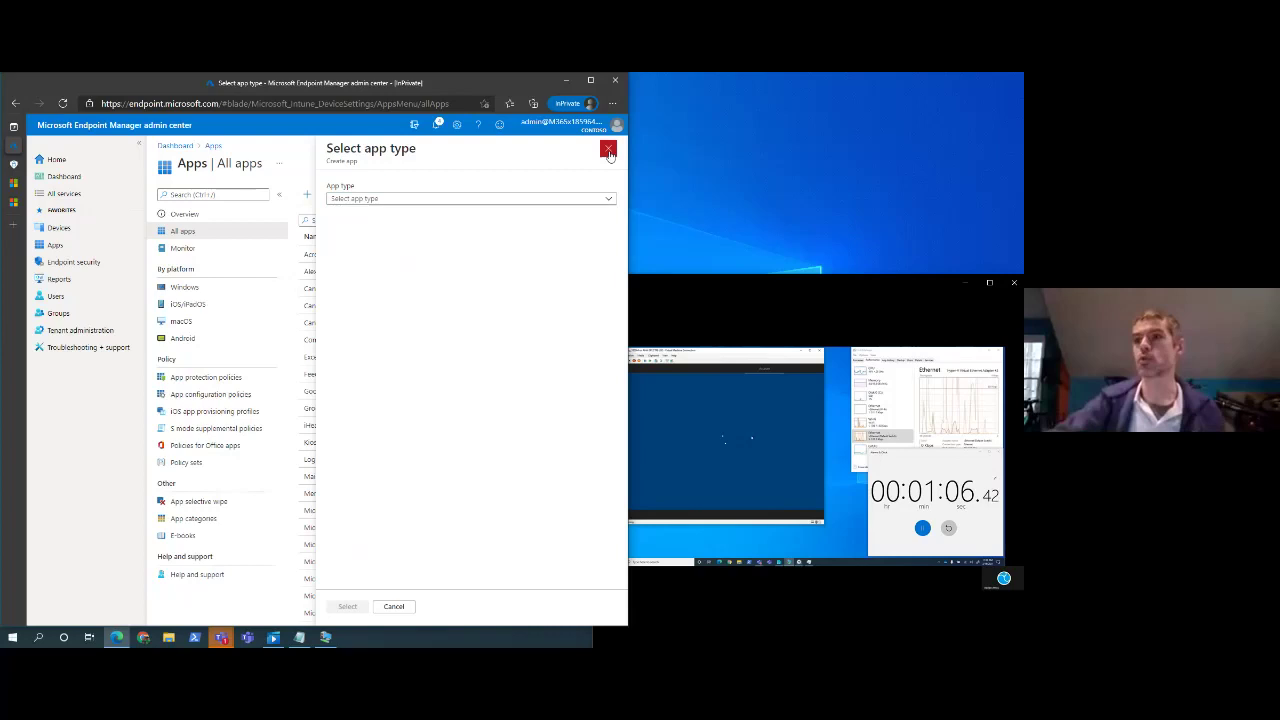
pyautogui.click(608, 148)
pyautogui.moveTo(12, 183)
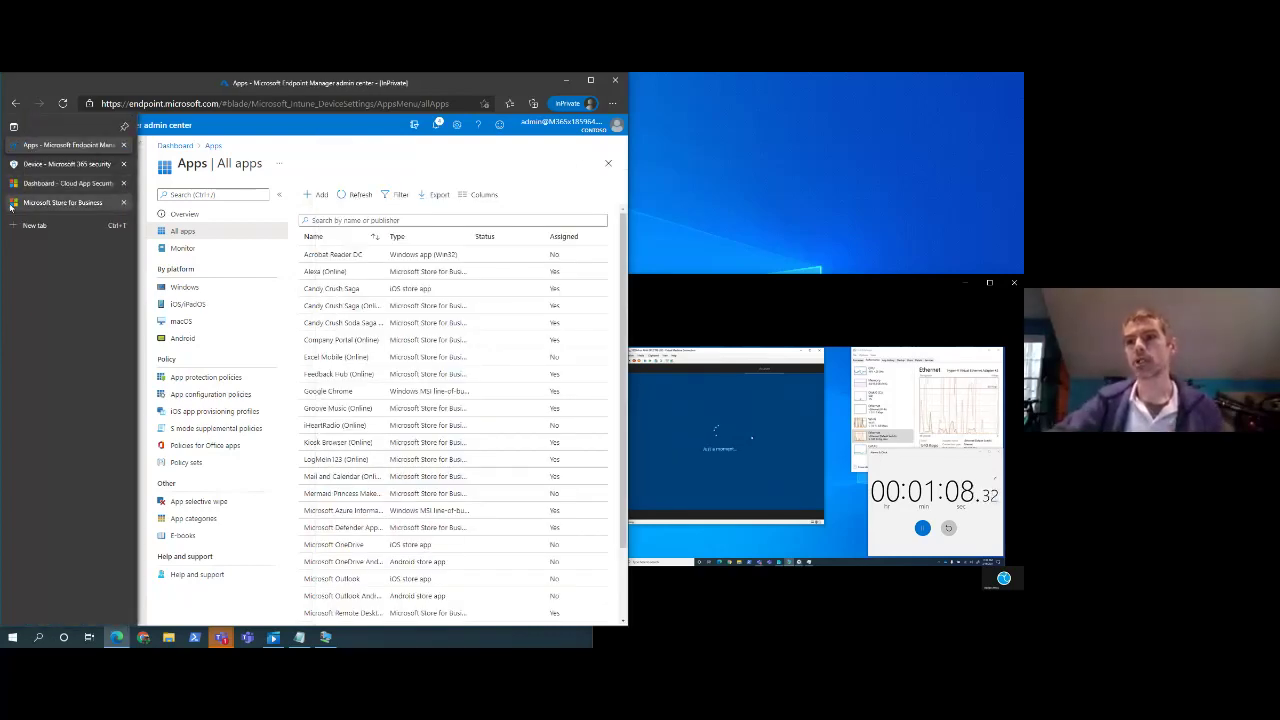
pyautogui.click(36, 206)
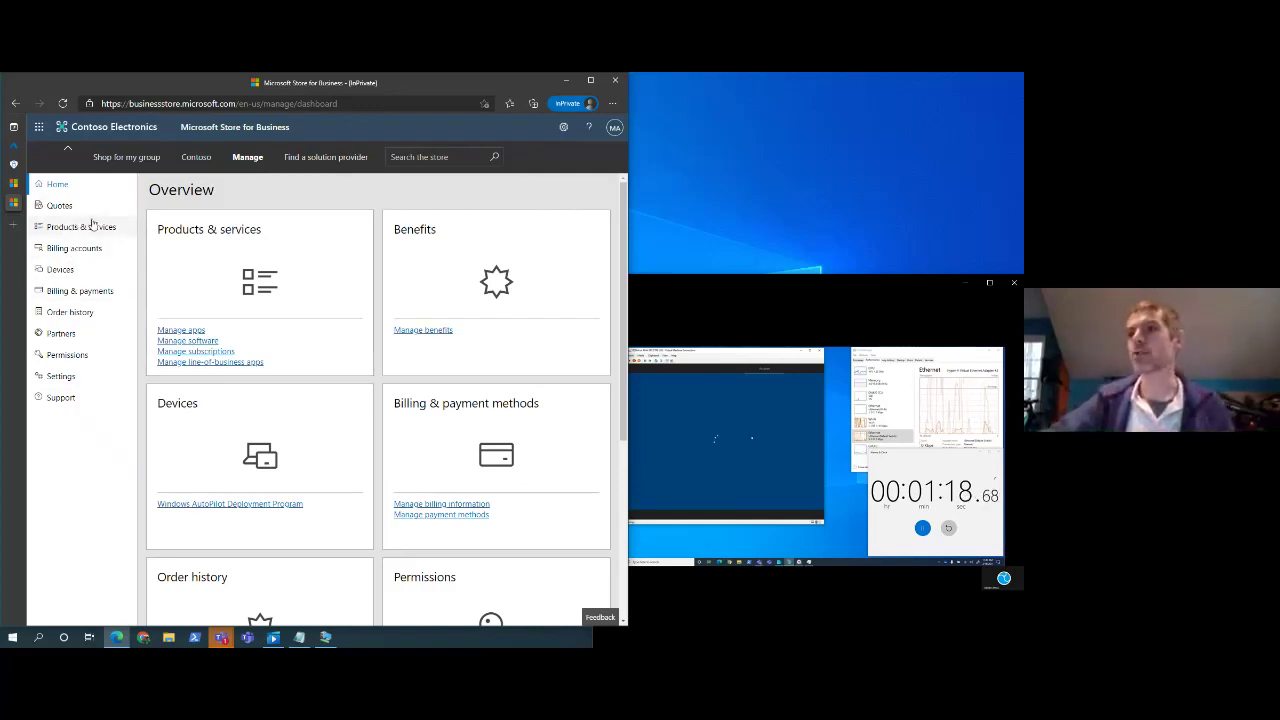
pyautogui.click(177, 331)
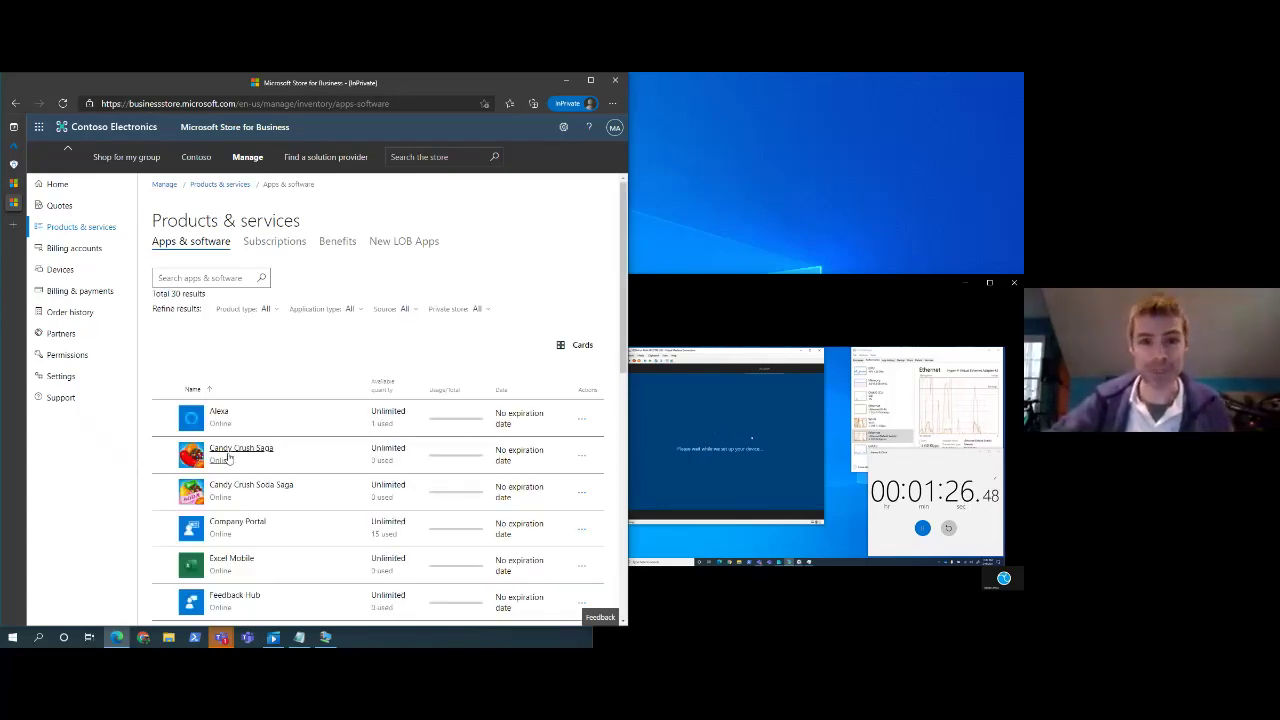
pyautogui.scroll(-2, 325, 403)
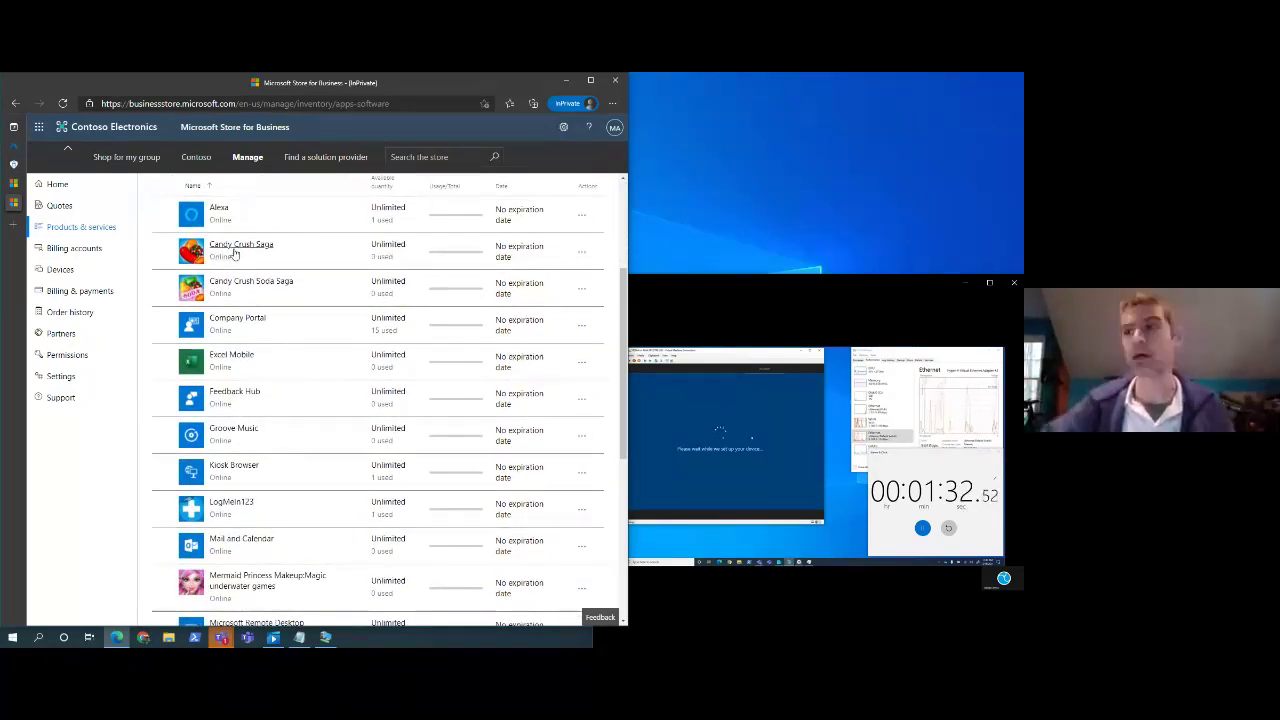
pyautogui.scroll(-5, 248, 322)
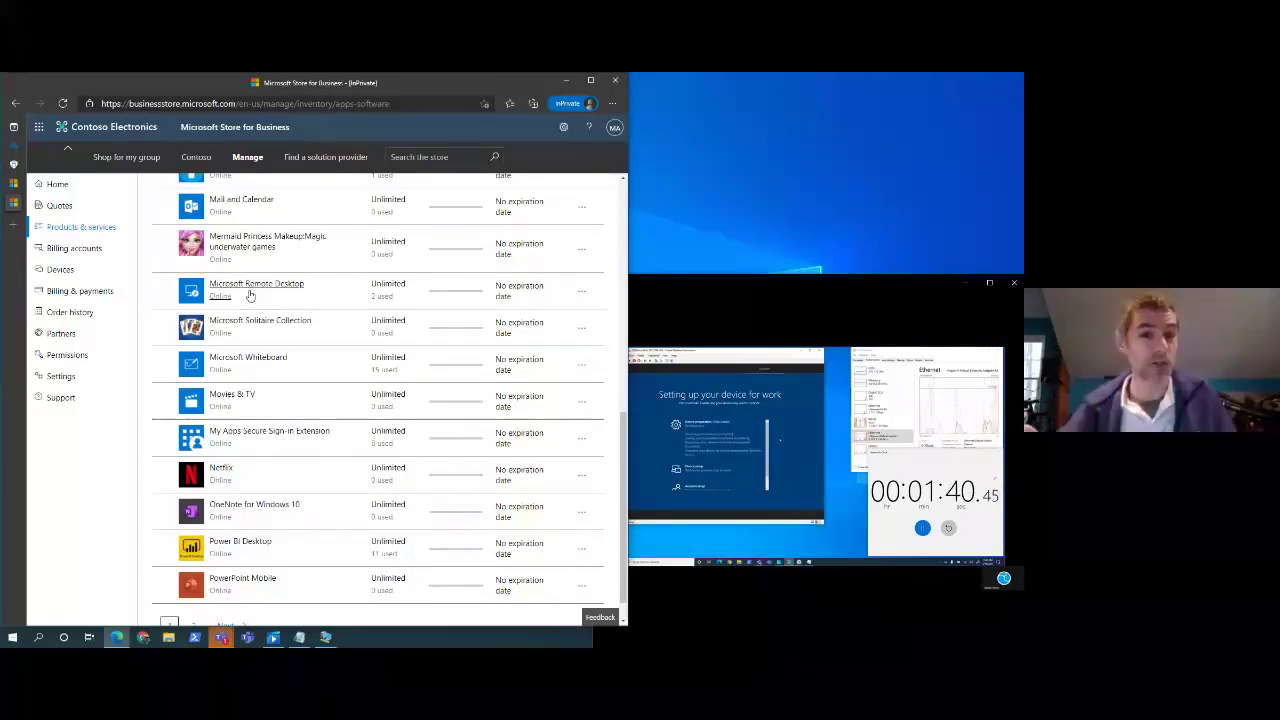
pyautogui.scroll(-1, 250, 295)
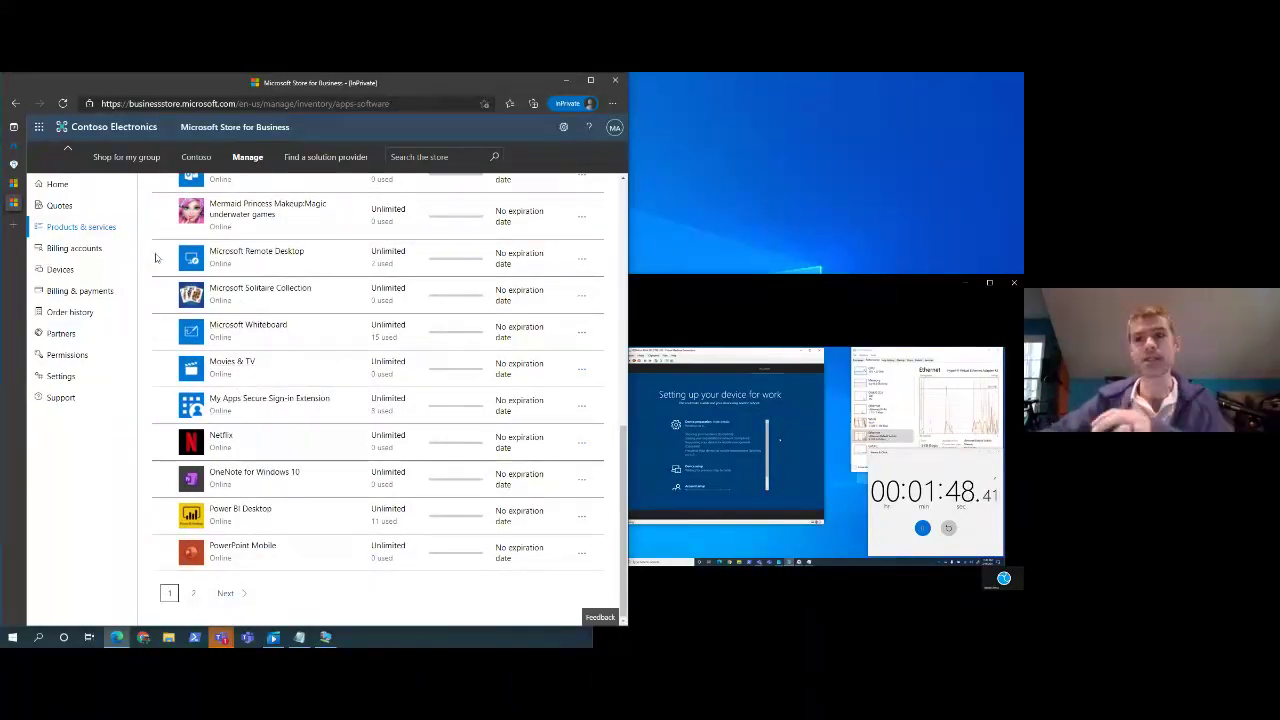
pyautogui.click(13, 148)
pyautogui.scroll(-3, 428, 300)
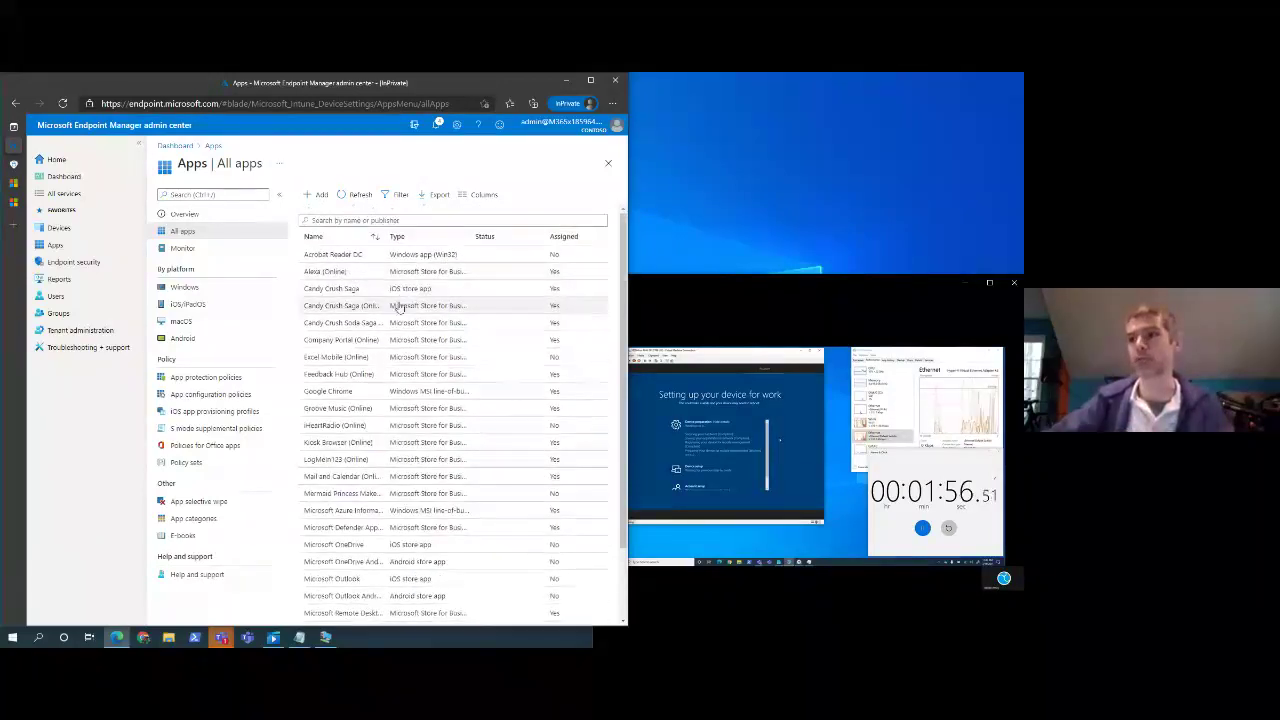
pyautogui.click(404, 290)
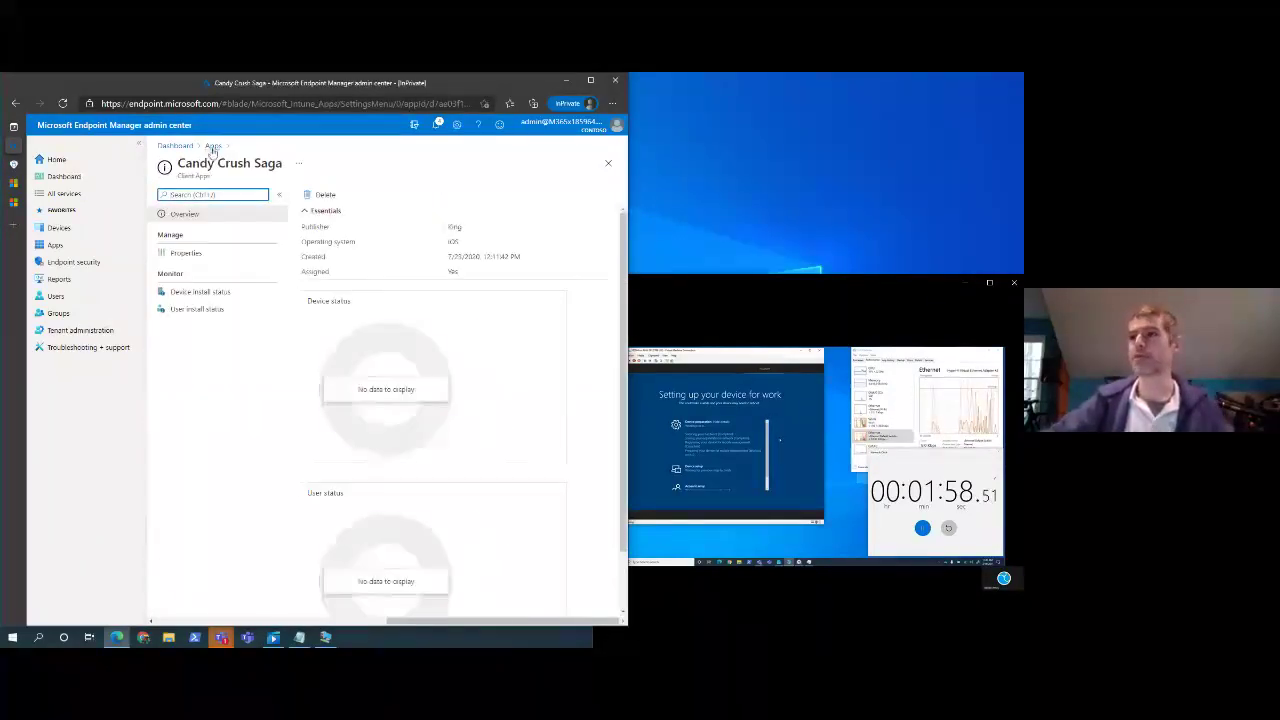
pyautogui.click(190, 254)
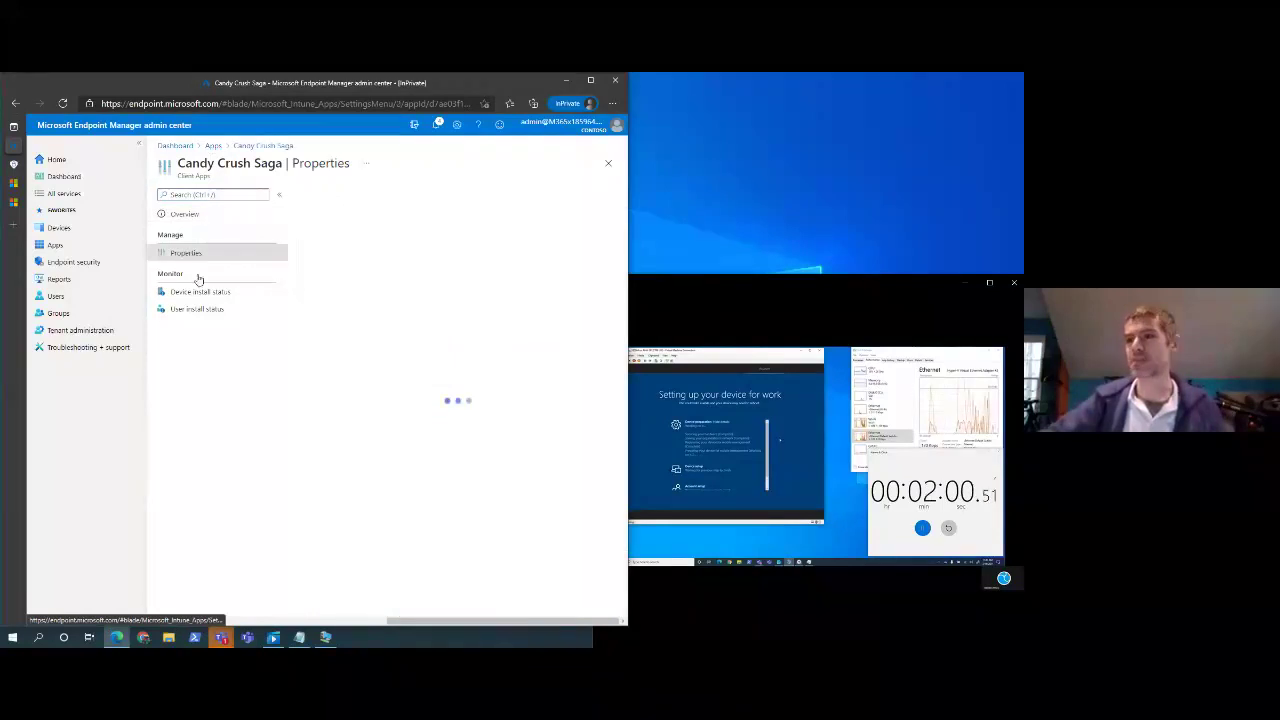
pyautogui.scroll(-5, 378, 360)
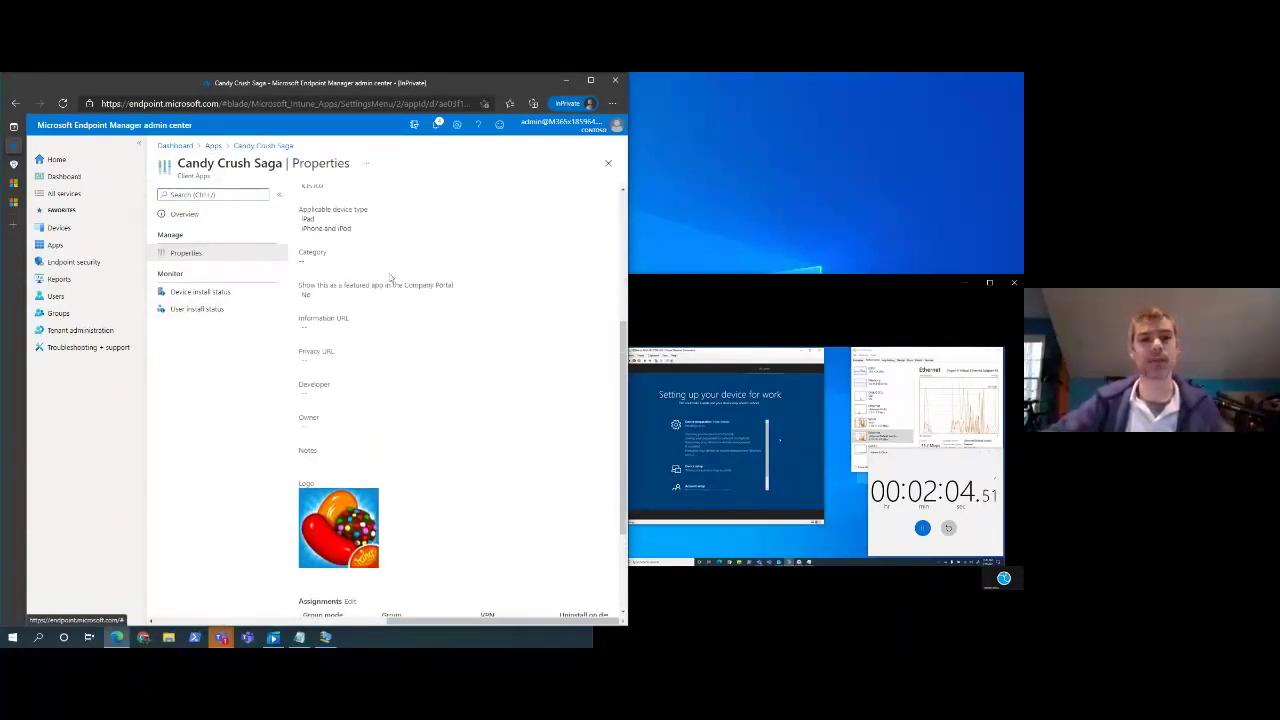
pyautogui.scroll(-3, 390, 277)
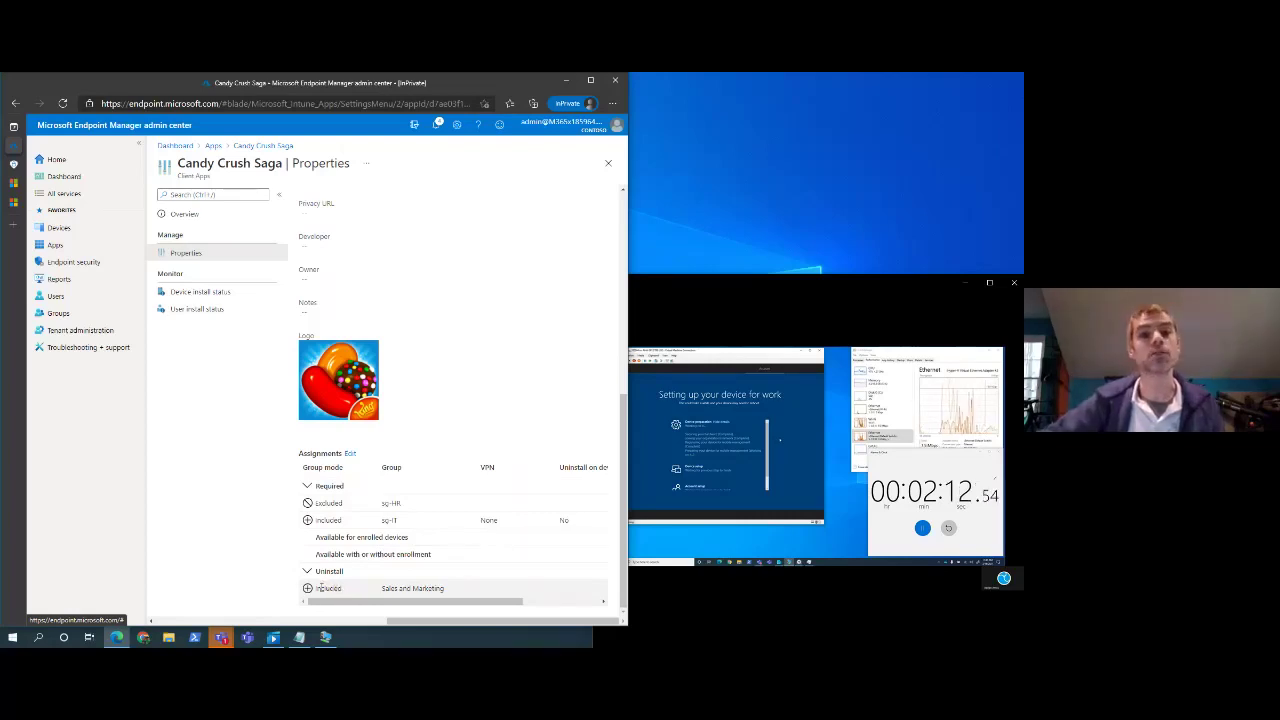
pyautogui.scroll(10, 343, 470)
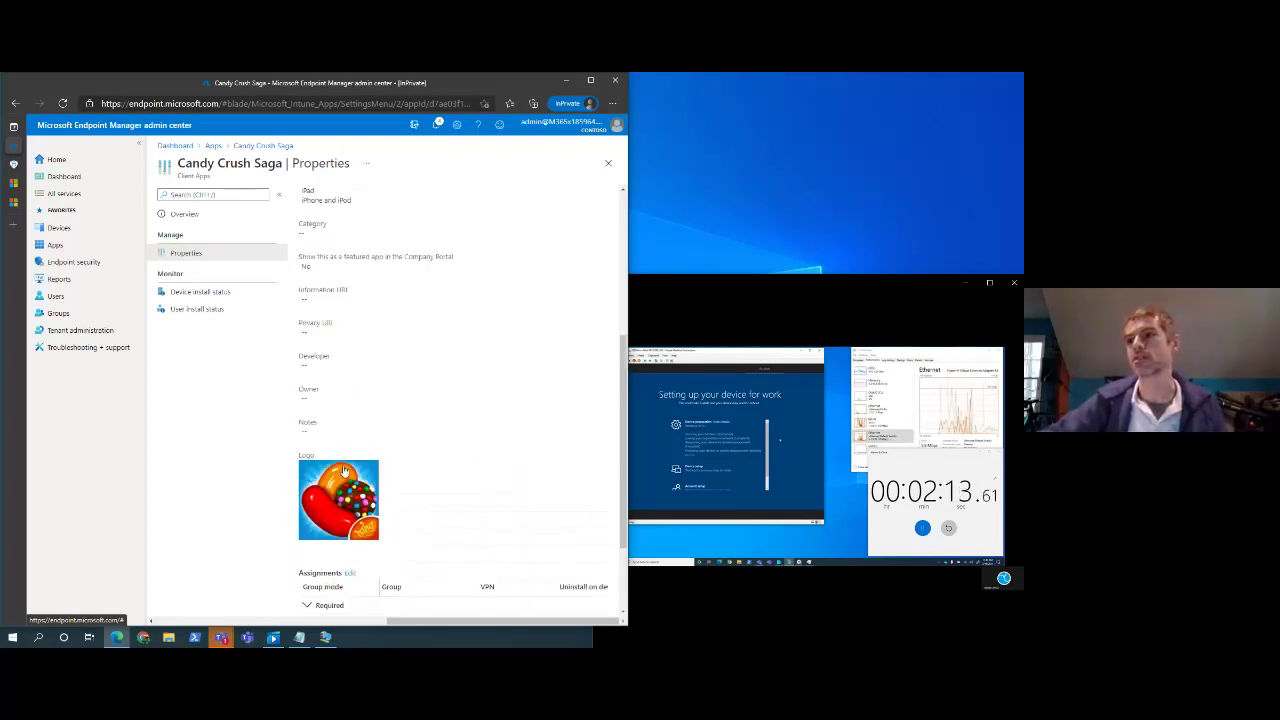
pyautogui.click(213, 145)
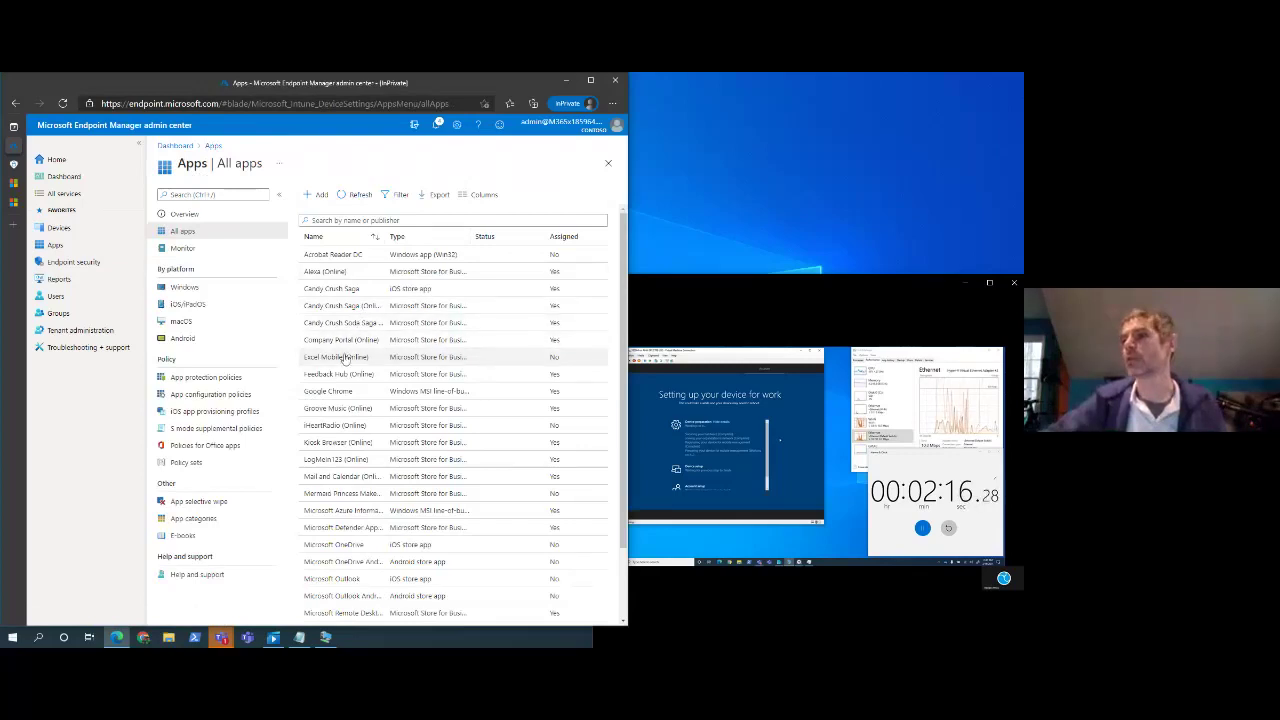
# Step: Look through the Mermaid Princess app's properties, then open Google Chrome's overview from All apps
pyautogui.scroll(-2, 335, 420)
pyautogui.click(343, 407)
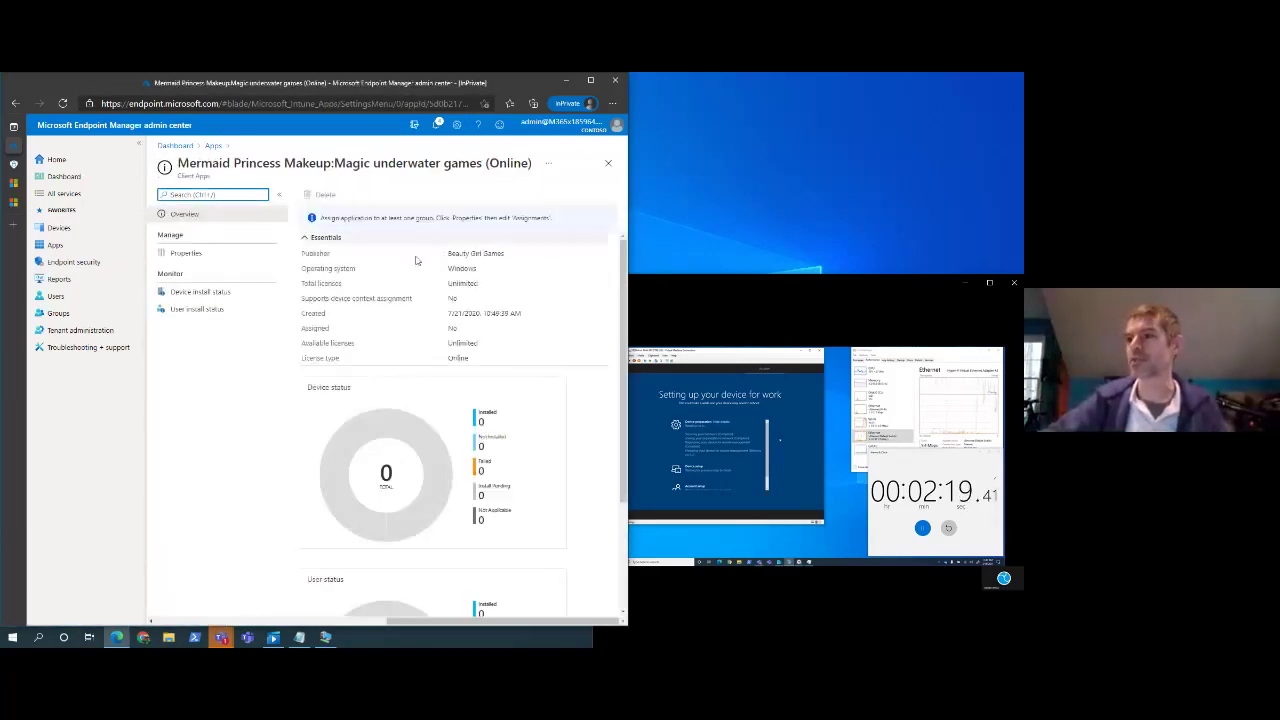
pyautogui.click(176, 253)
pyautogui.scroll(-3, 350, 560)
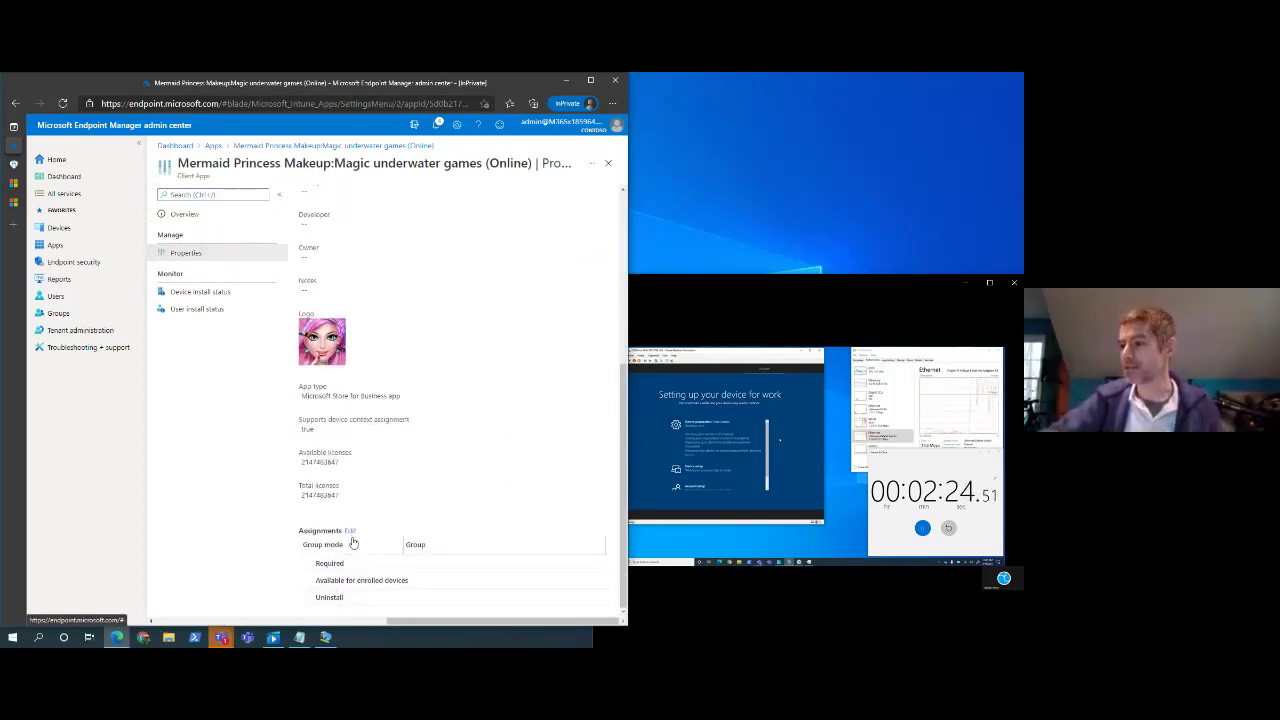
pyautogui.scroll(3, 365, 537)
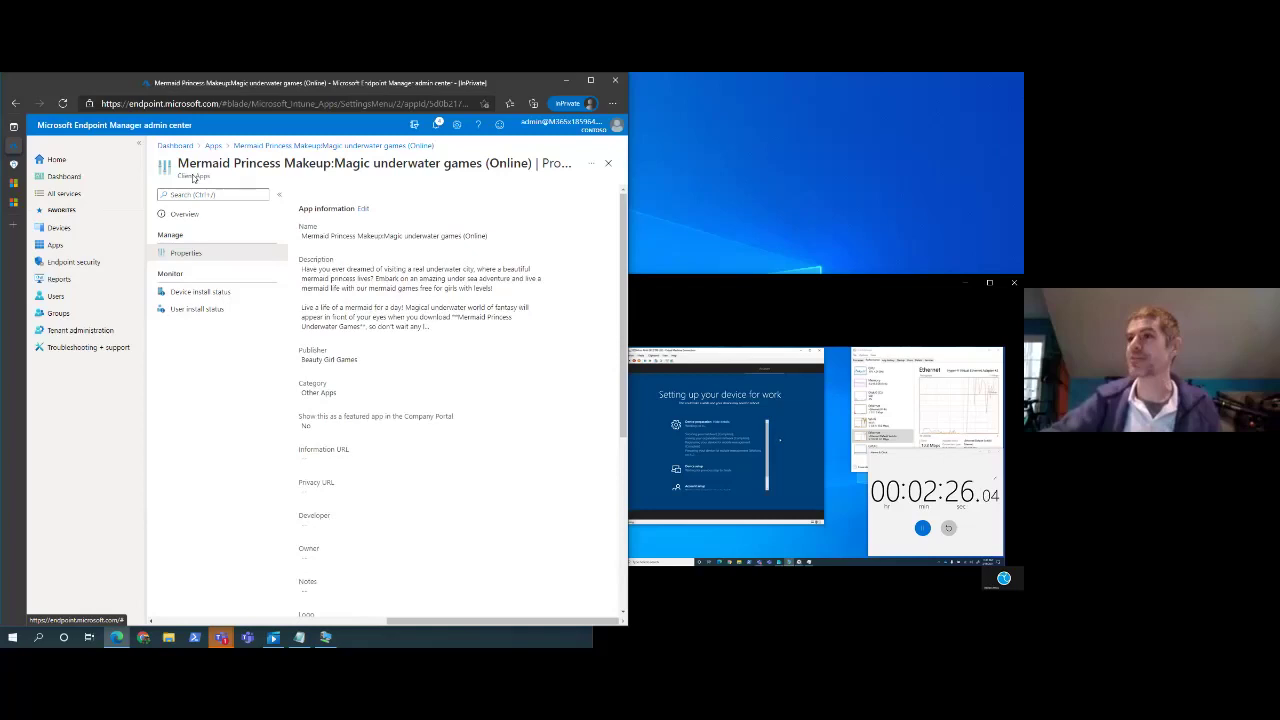
pyautogui.click(213, 146)
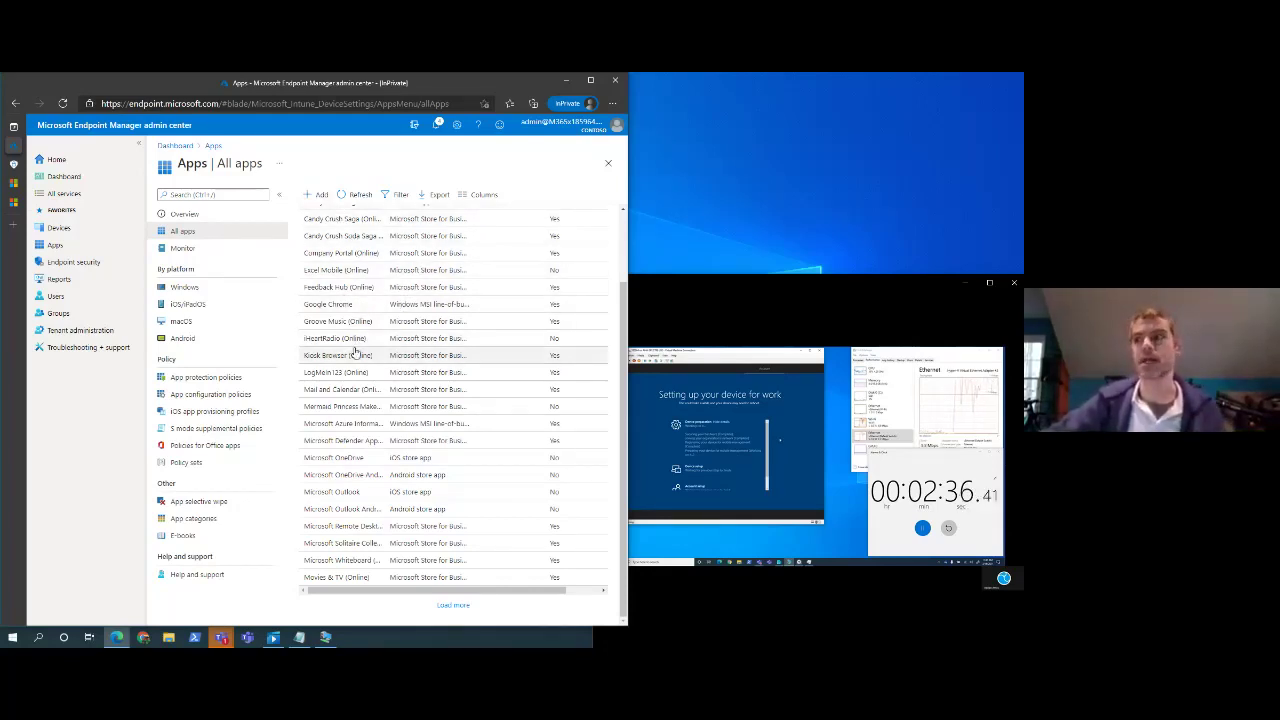
pyautogui.click(341, 313)
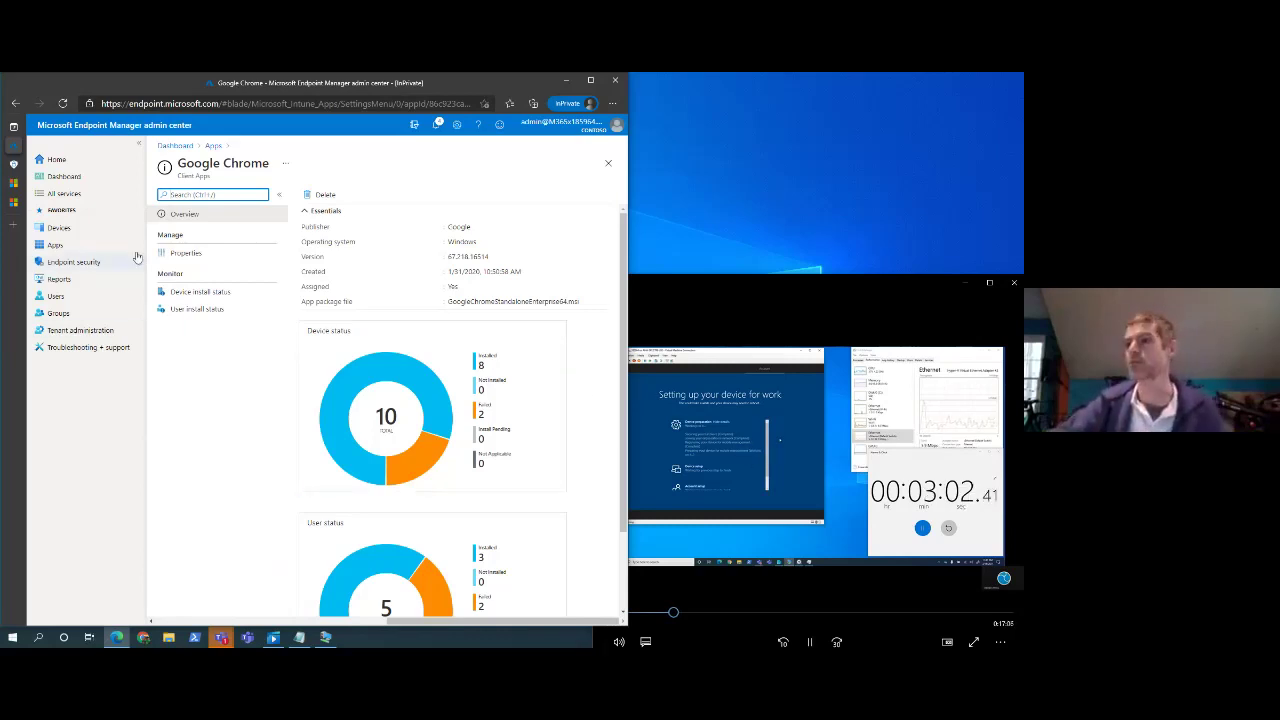
# Step: Open Google Chrome's properties and scroll to its All users, Kiosk users and ApplicationGuard Users assignments
pyautogui.click(175, 258)
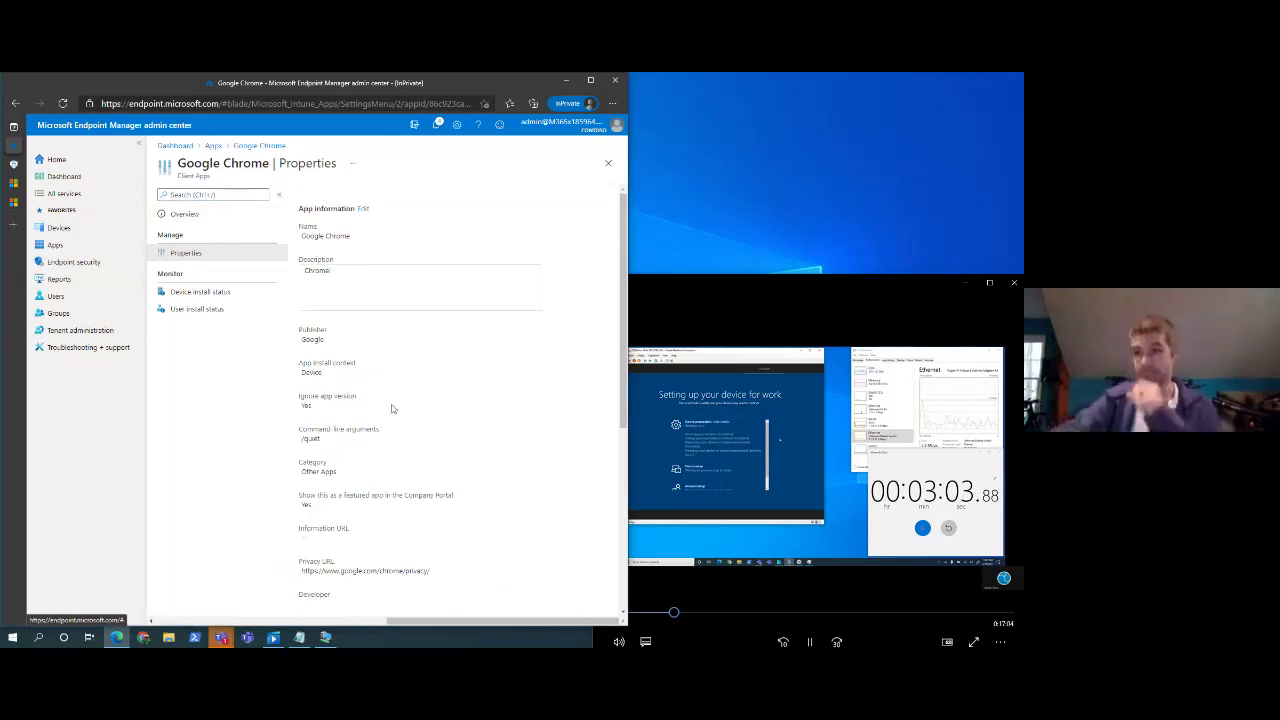
pyautogui.scroll(-5, 413, 416)
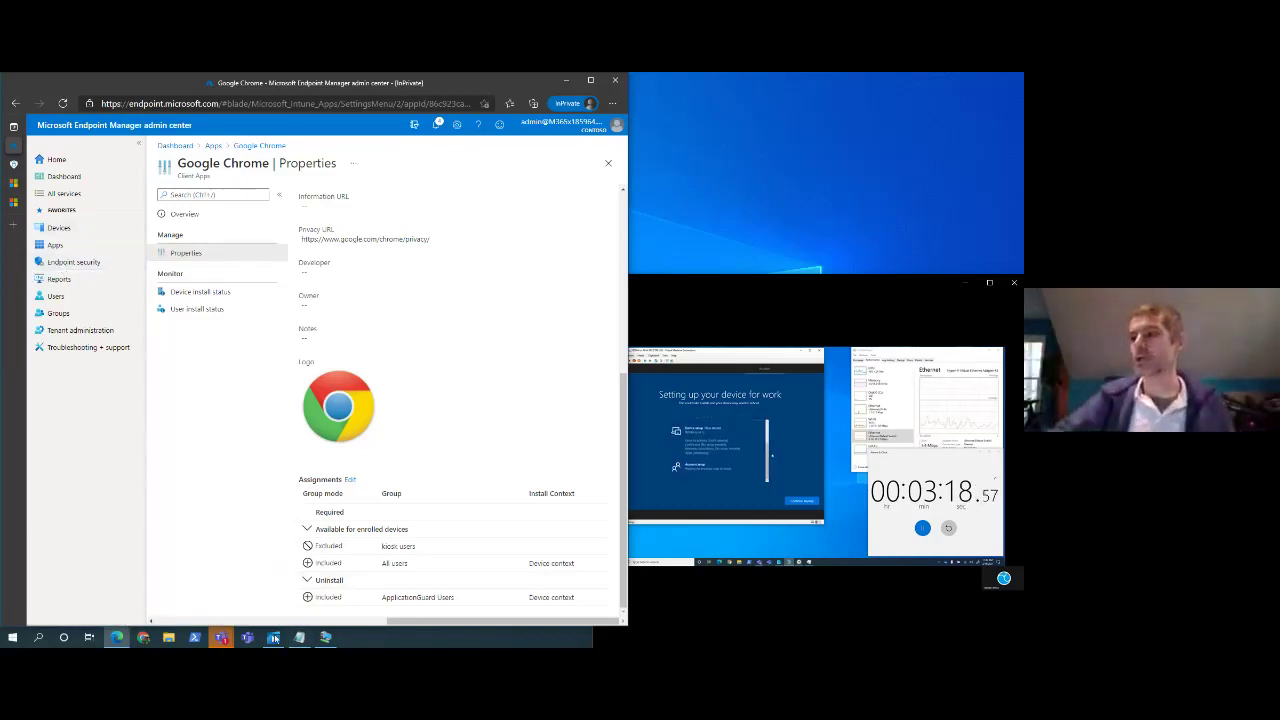
# Step: Launch Company Portal from the VM's Start menu, then enlarge the setup video window
pyautogui.click(334, 643)
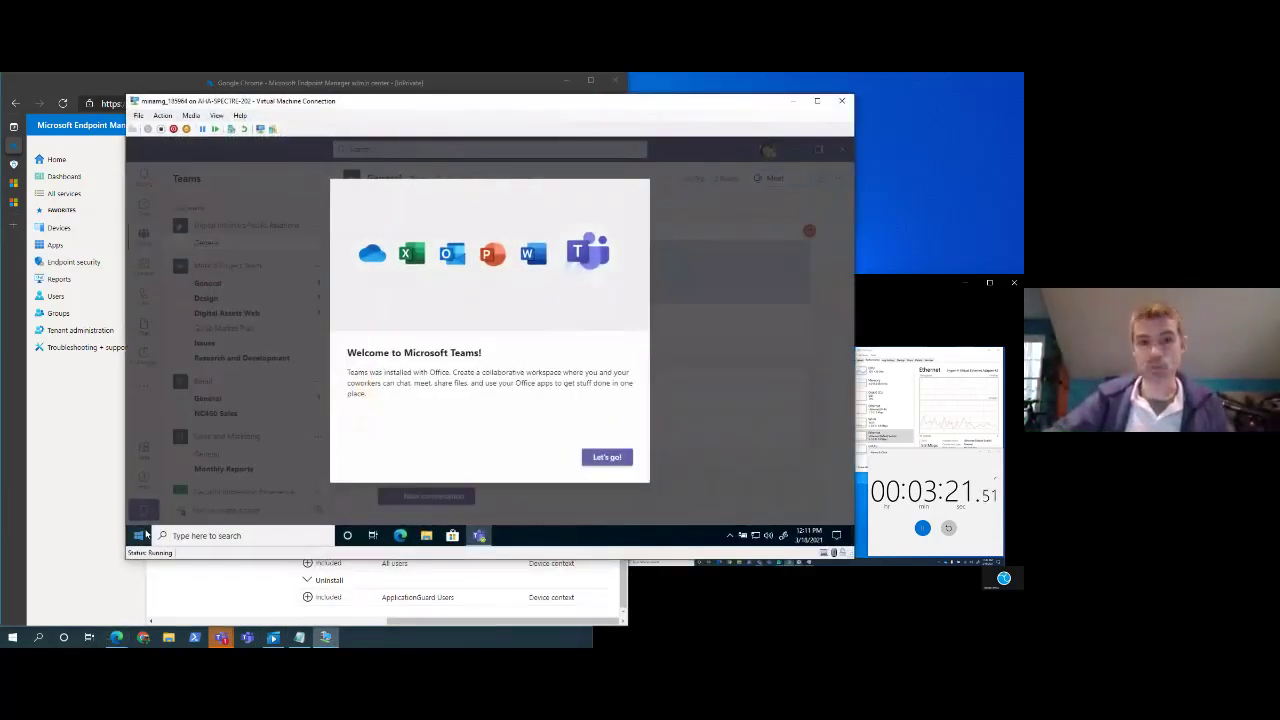
pyautogui.click(146, 533)
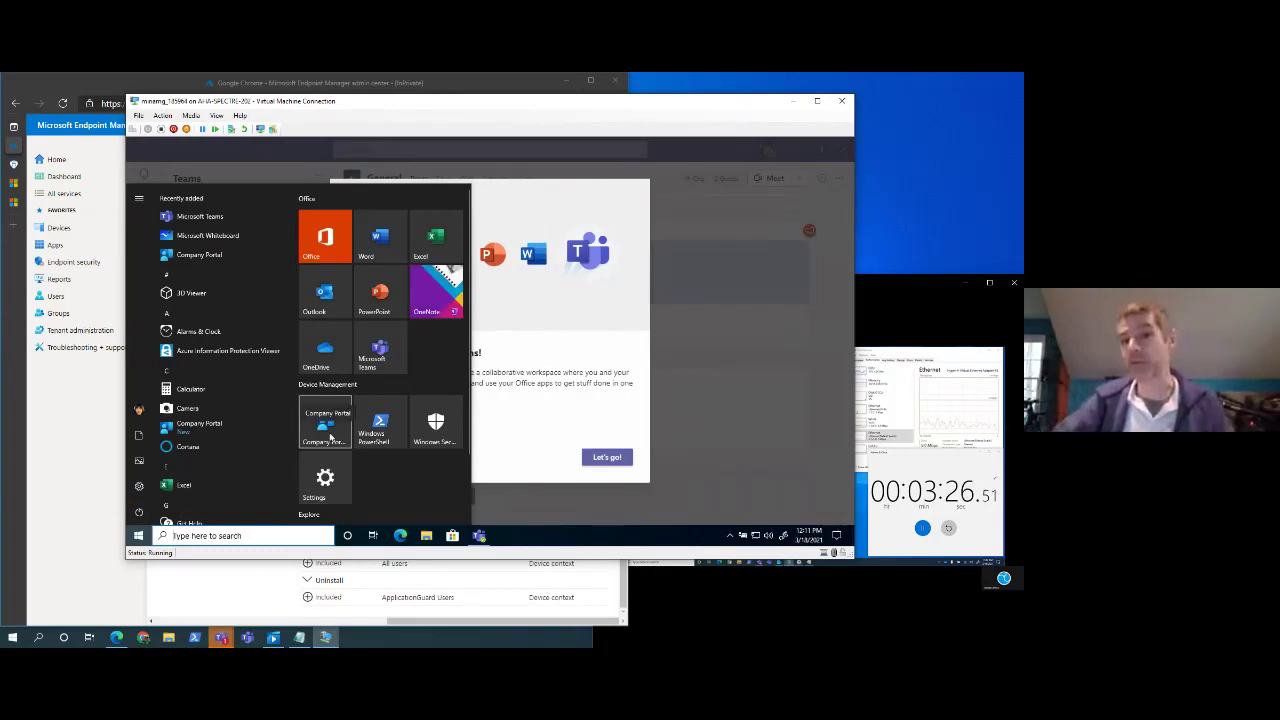
pyautogui.click(330, 436)
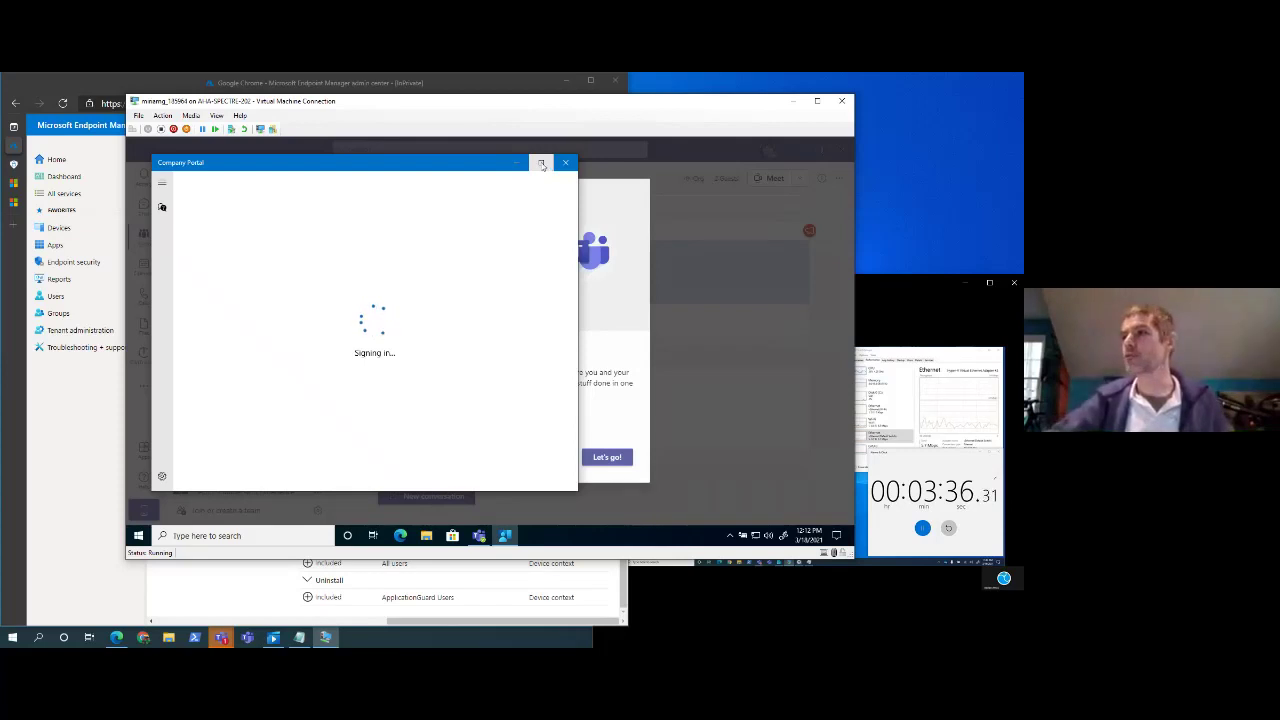
pyautogui.click(874, 309)
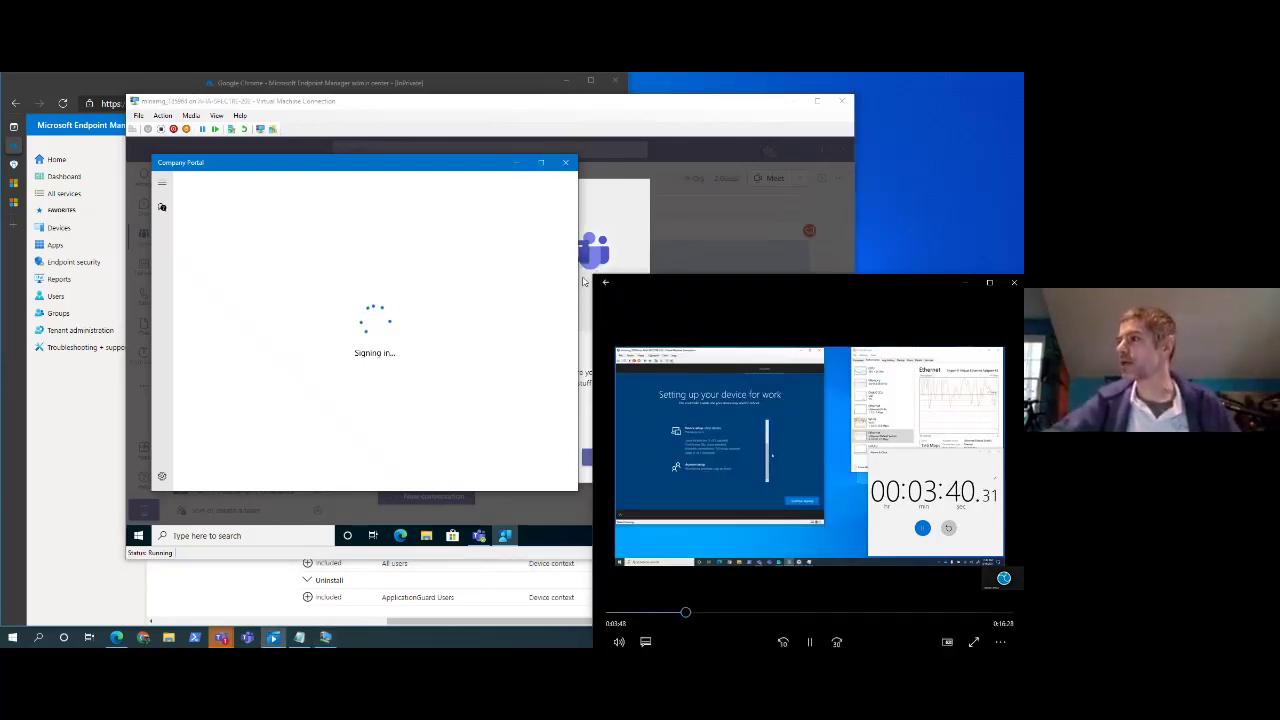
pyautogui.moveTo(594, 277)
pyautogui.mouseDown()
pyautogui.moveTo(446, 132)
pyautogui.moveTo(347, 80)
pyautogui.moveTo(598, 262)
pyautogui.mouseUp()
# Step: Choose Corporate as the device category and maximize Company Portal on the Contoso Demo home page
pyautogui.moveTo(866, 270); pyautogui.dragTo(862, 297)
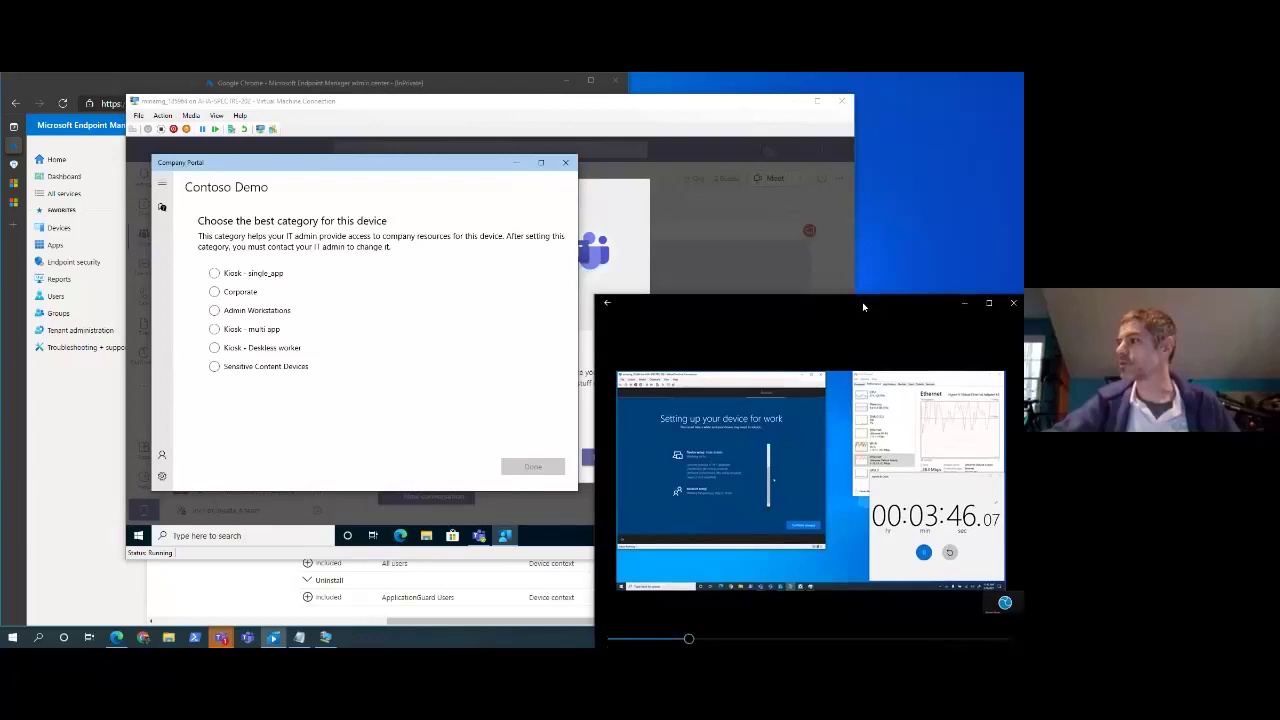
pyautogui.click(302, 319)
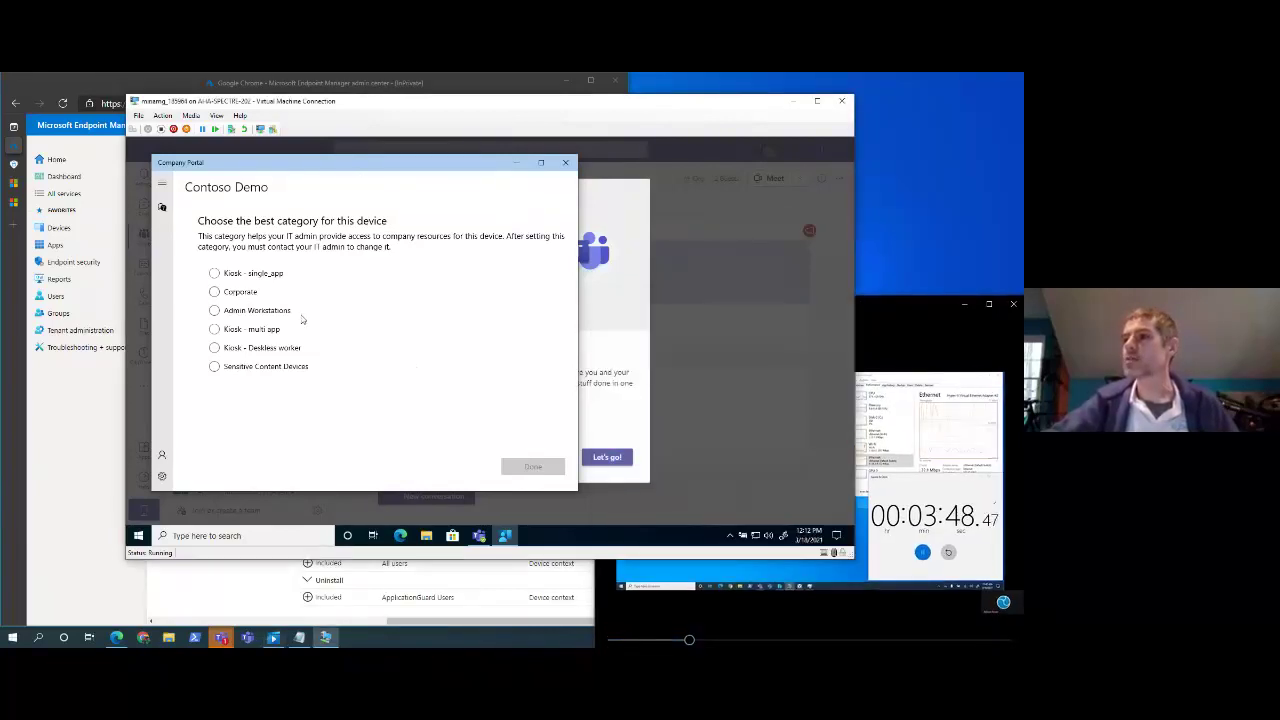
pyautogui.click(524, 466)
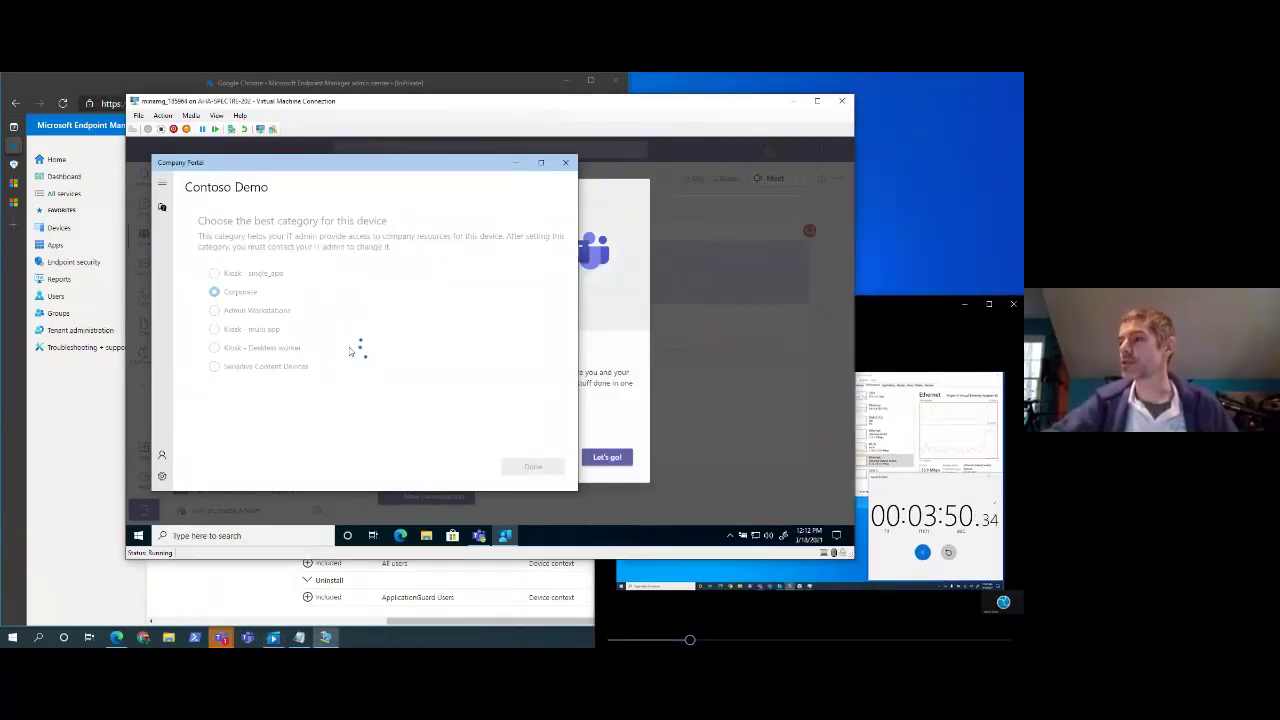
pyautogui.click(540, 162)
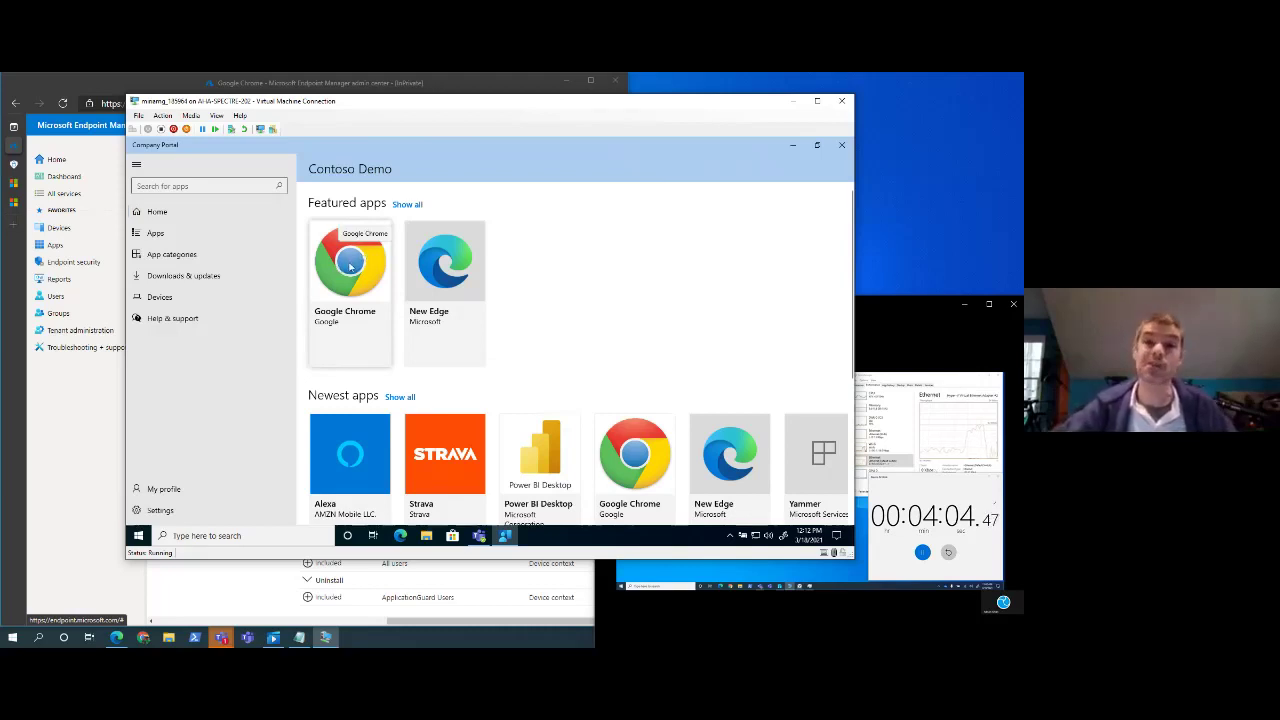
# Step: Install Google Chrome from Company Portal, then rearrange the VM and Endpoint Manager windows
pyautogui.click(350, 266)
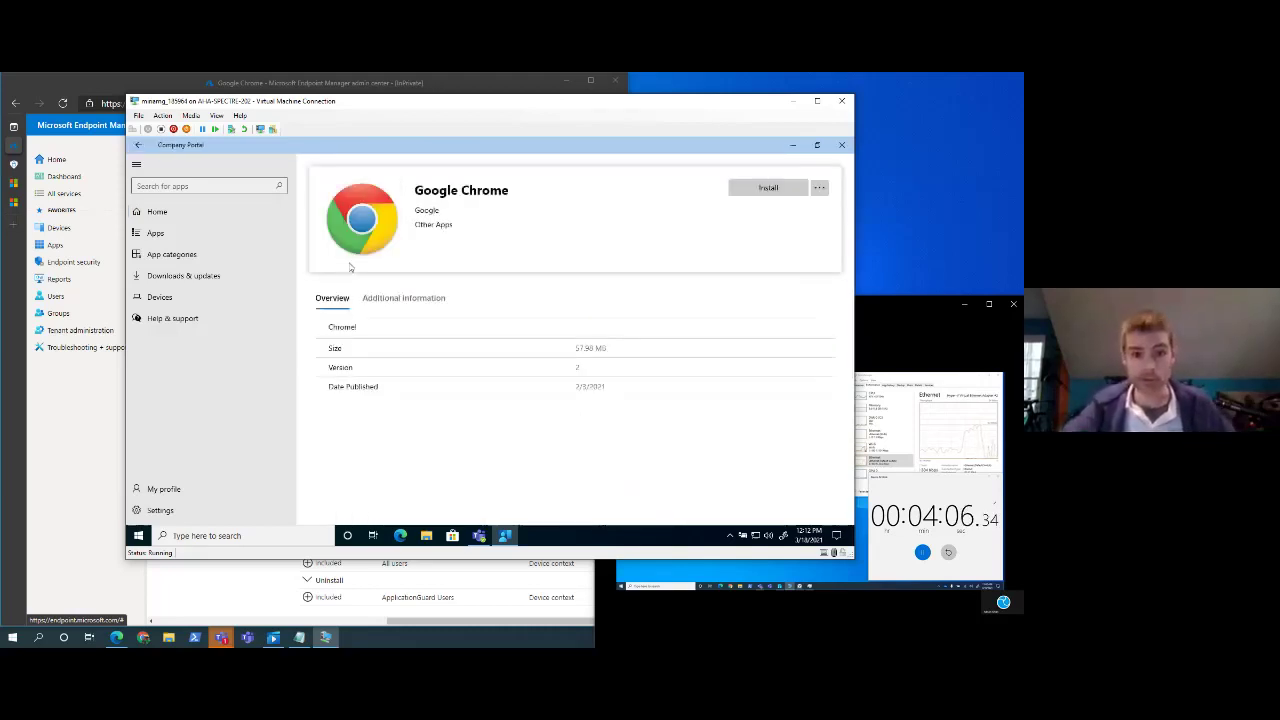
pyautogui.click(773, 188)
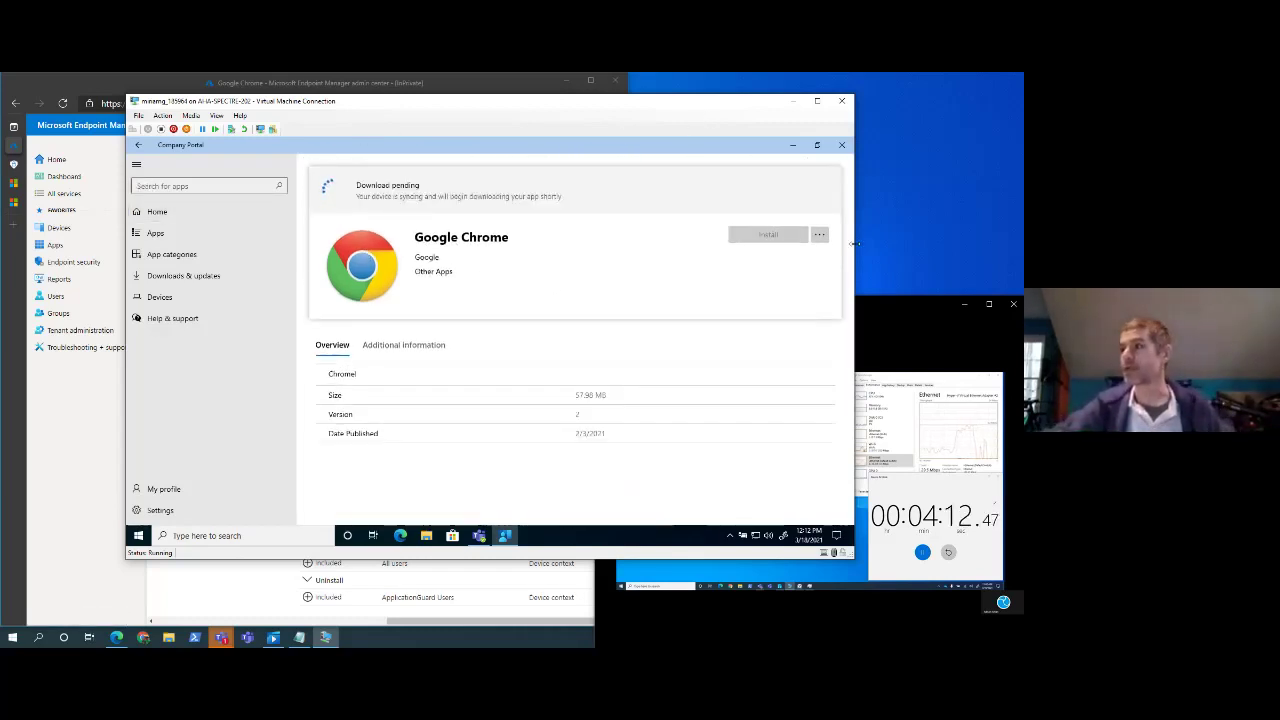
pyautogui.click(874, 310)
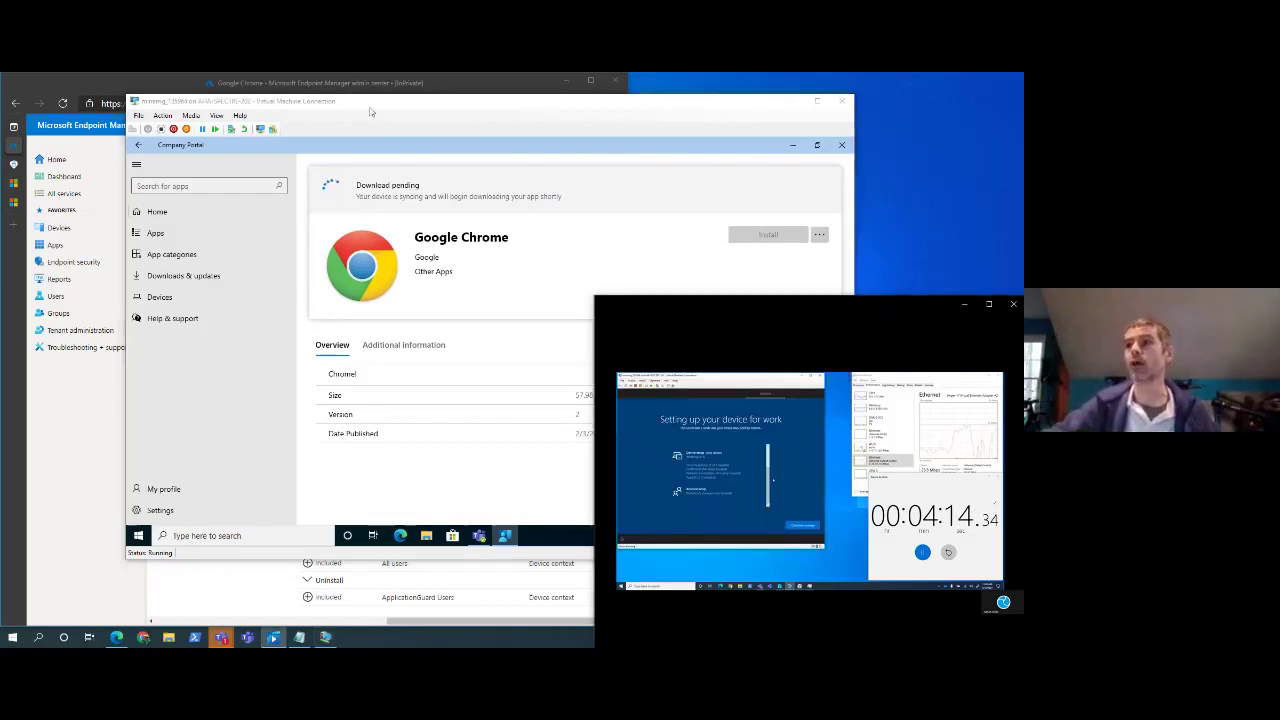
pyautogui.moveTo(377, 107); pyautogui.dragTo(700, 73)
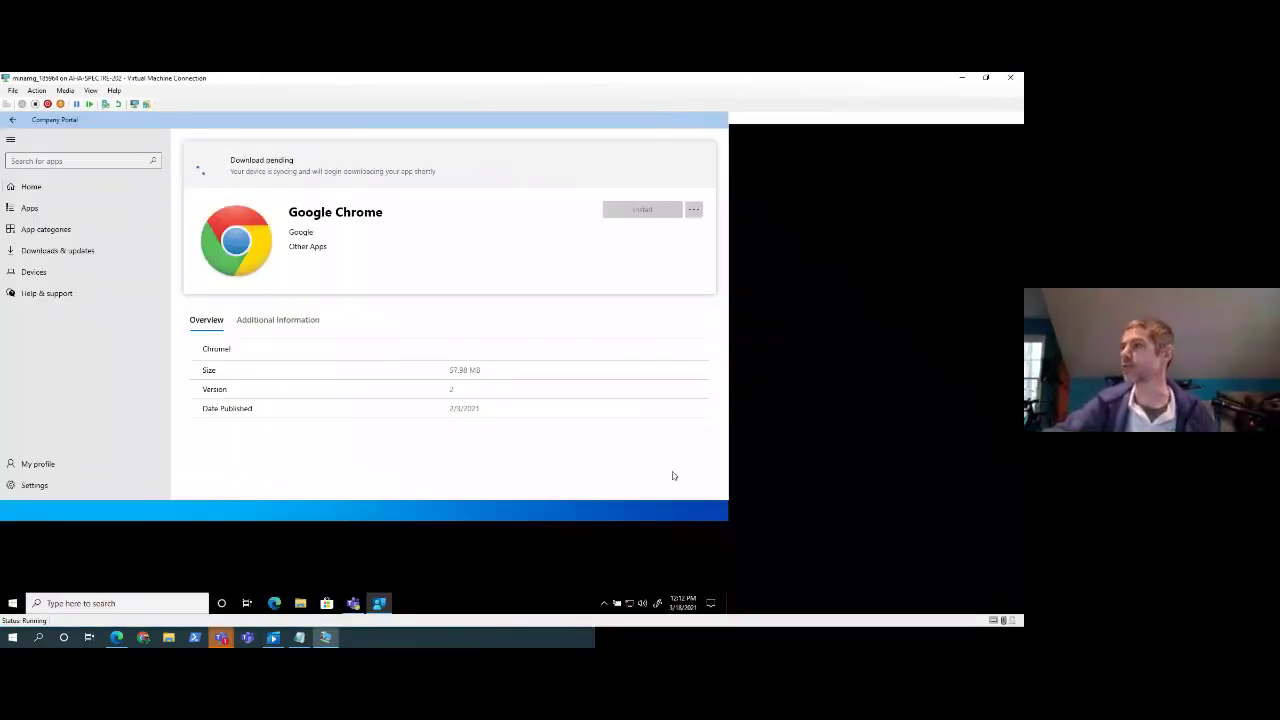
pyautogui.click(985, 77)
pyautogui.moveTo(352, 84); pyautogui.dragTo(717, 106)
pyautogui.click(391, 82)
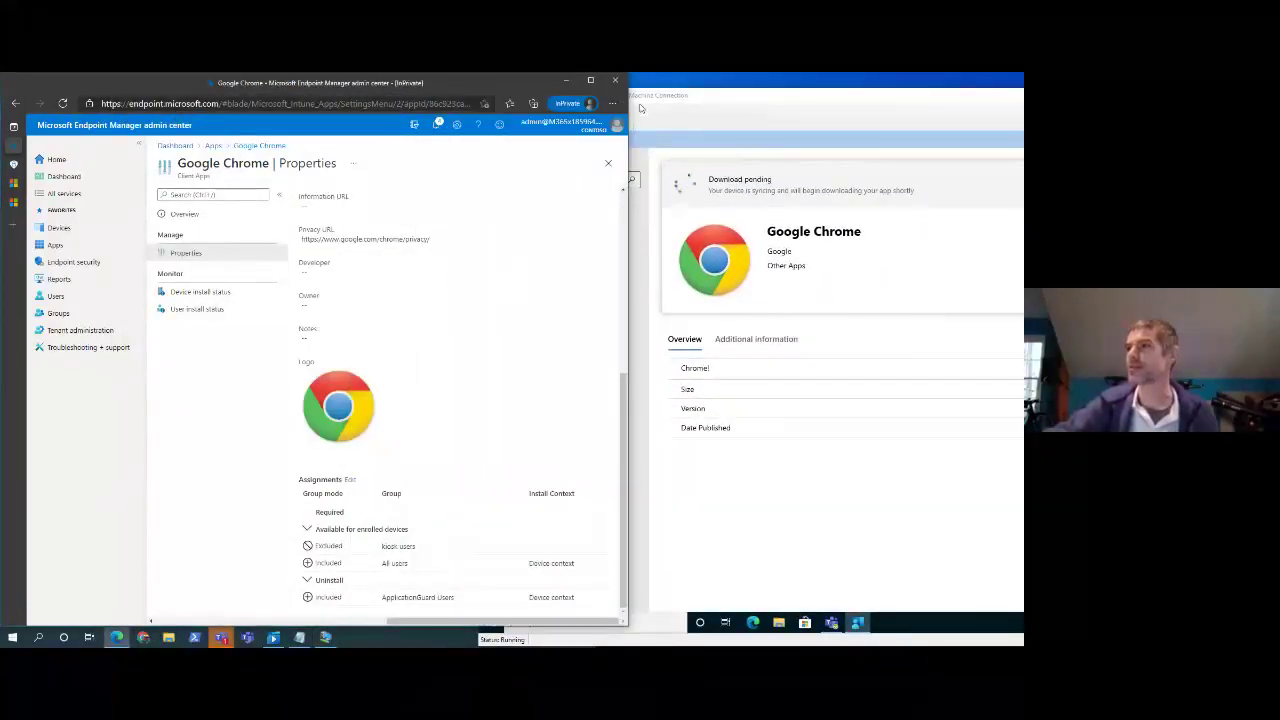
# Step: Move the VM window further right and bring the setup video forward
pyautogui.click(575, 84)
pyautogui.moveTo(566, 90); pyautogui.dragTo(712, 127)
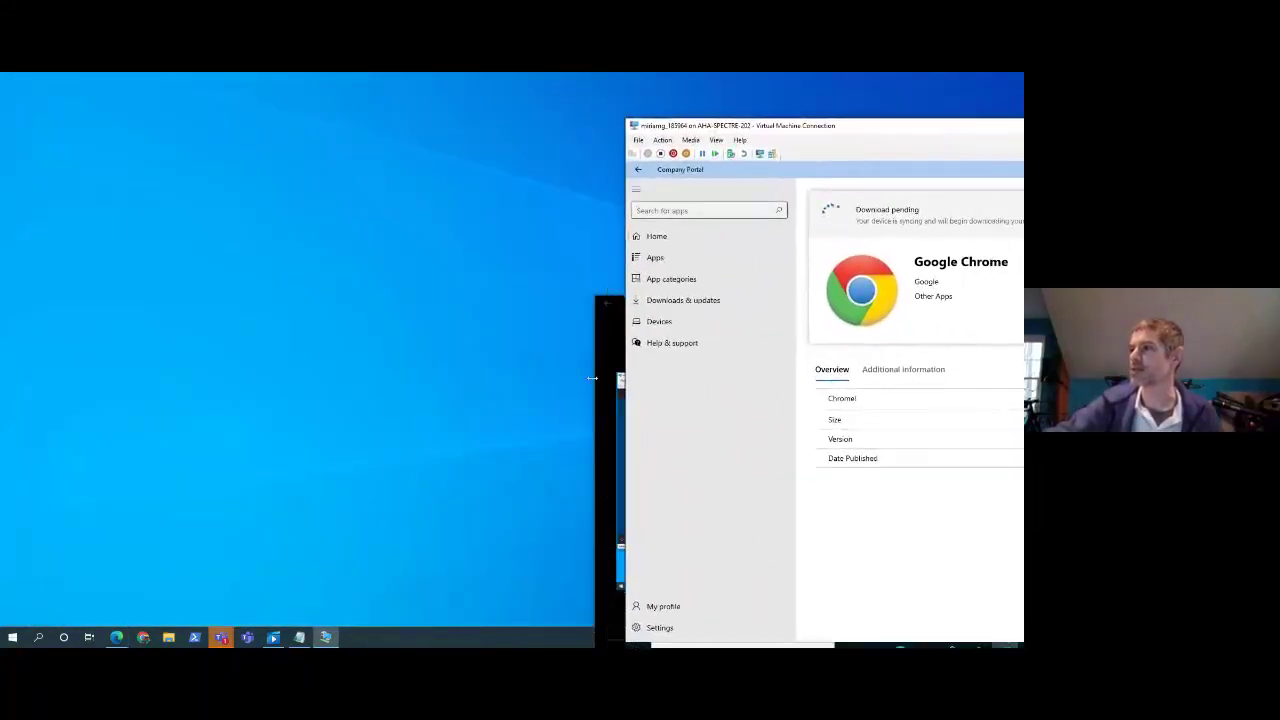
pyautogui.click(613, 329)
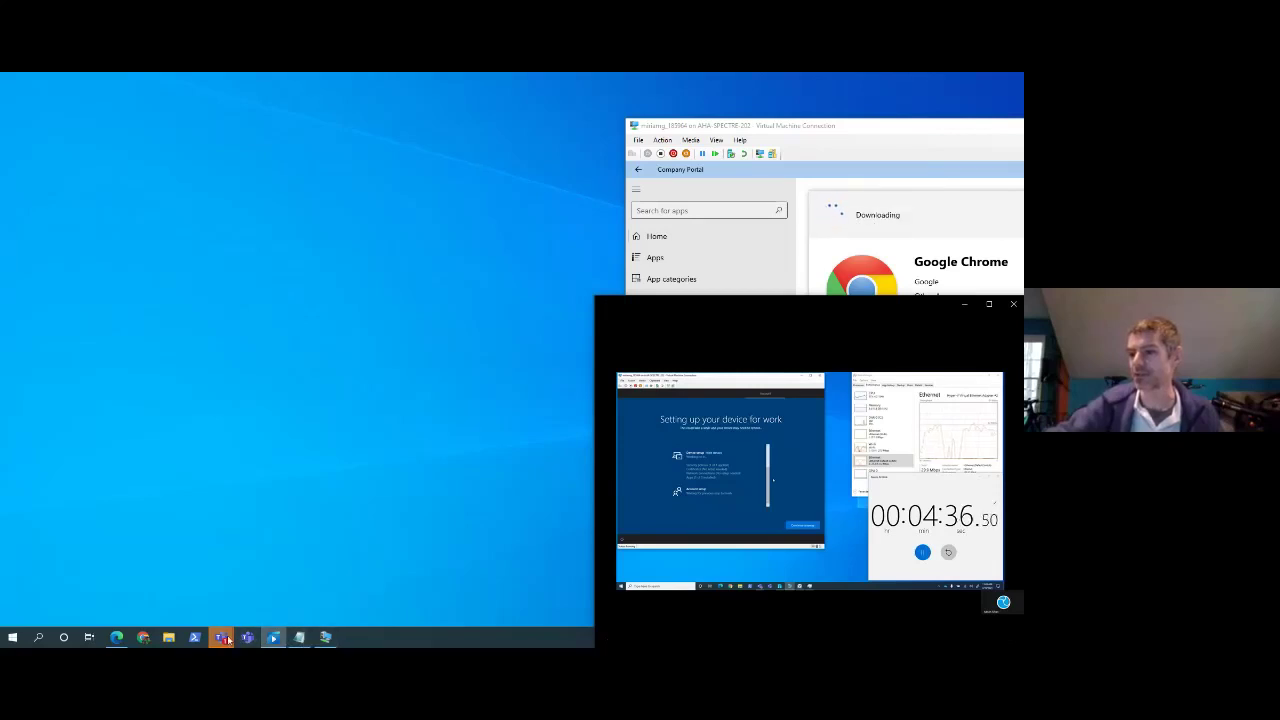
# Step: Restore the Endpoint Manager window and return to the All apps list
pyautogui.moveTo(116, 637)
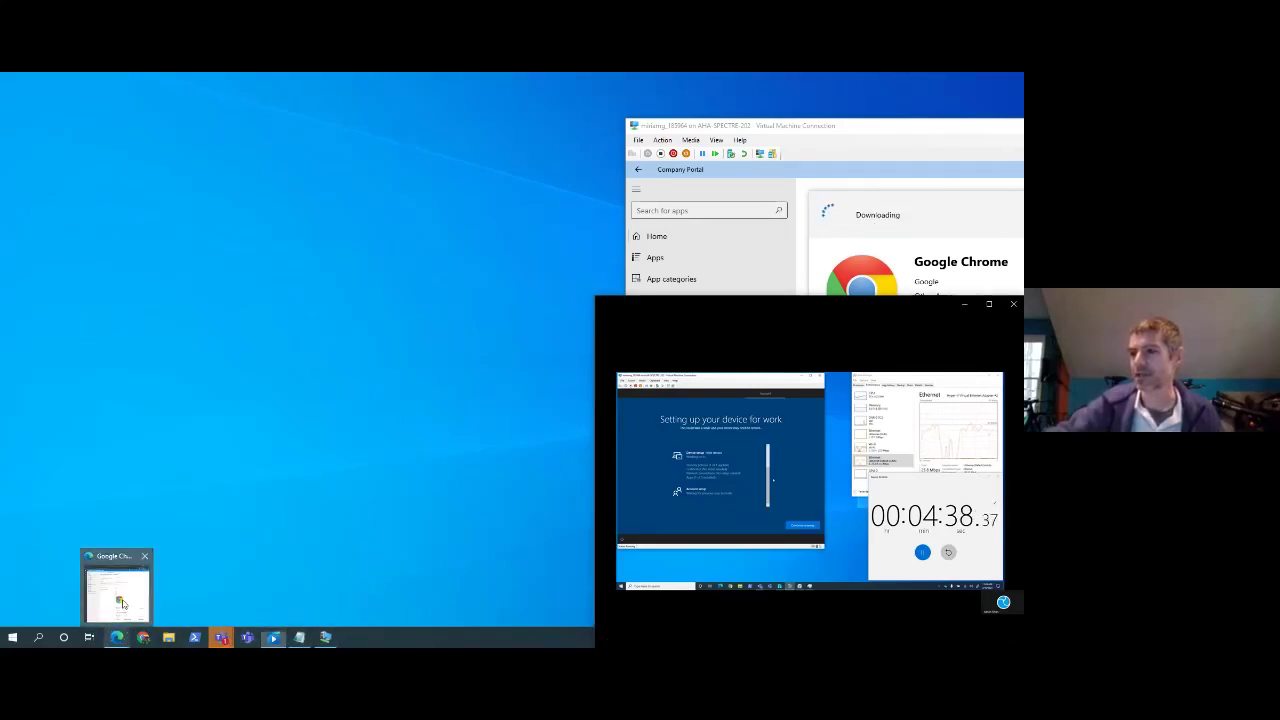
pyautogui.click(122, 603)
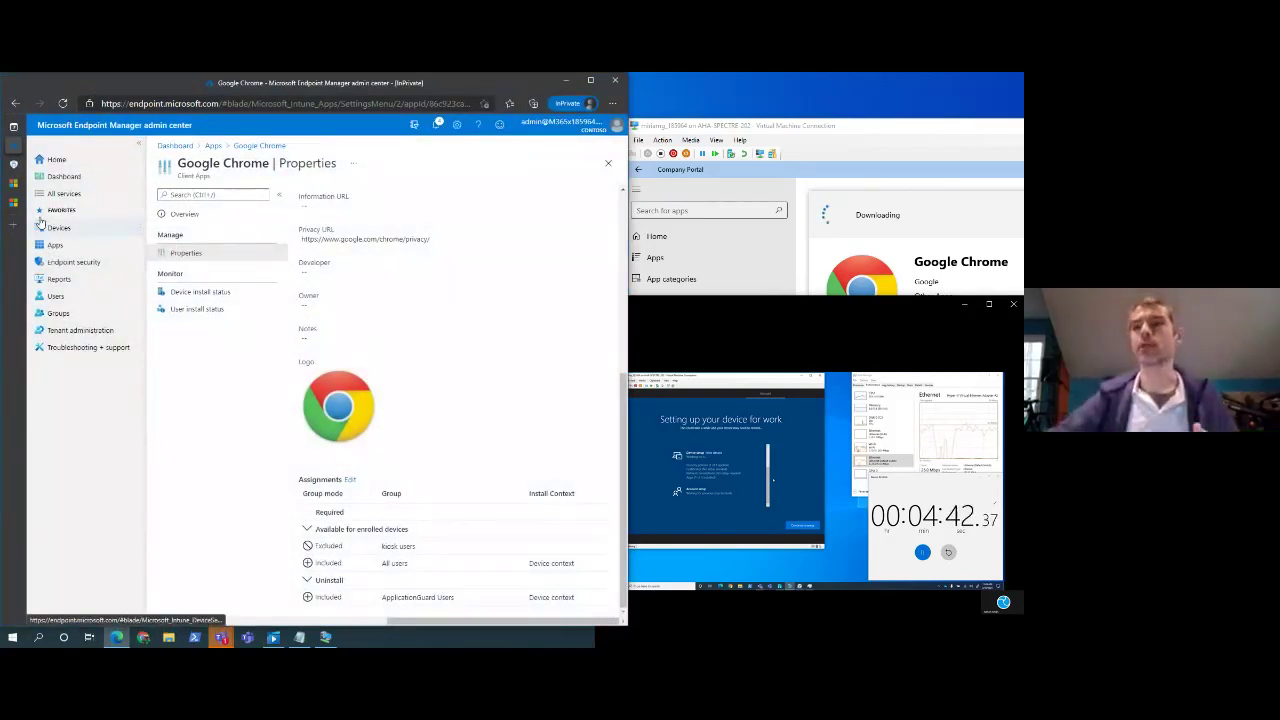
pyautogui.moveTo(20, 165)
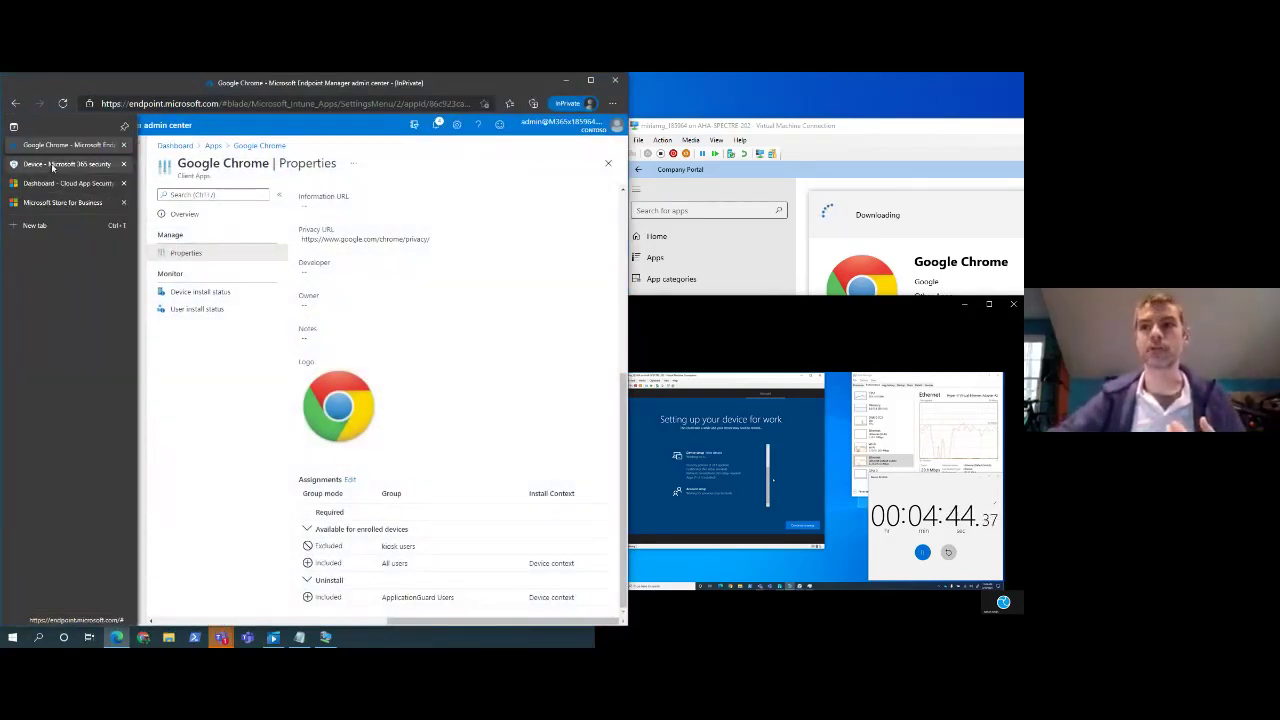
pyautogui.click(211, 147)
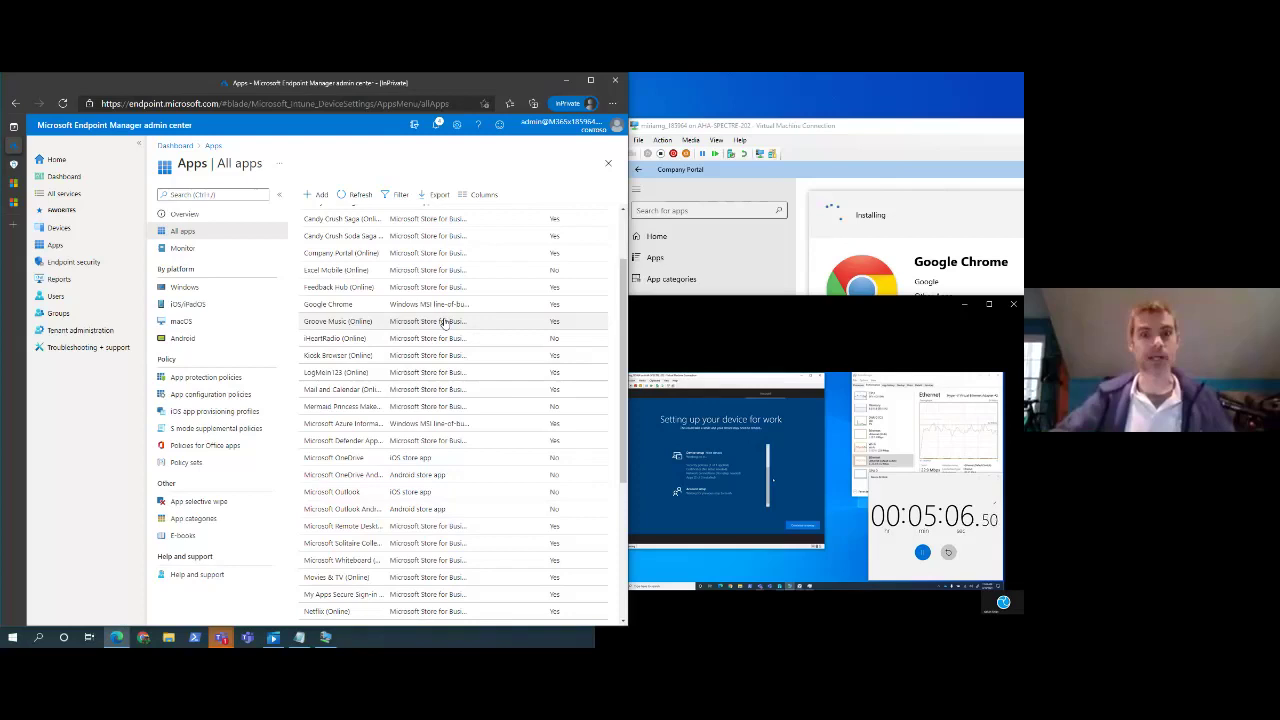
# Step: Open Office ProPlus 64's properties and scroll from App information down to Assignments and back
pyautogui.scroll(-3, 445, 323)
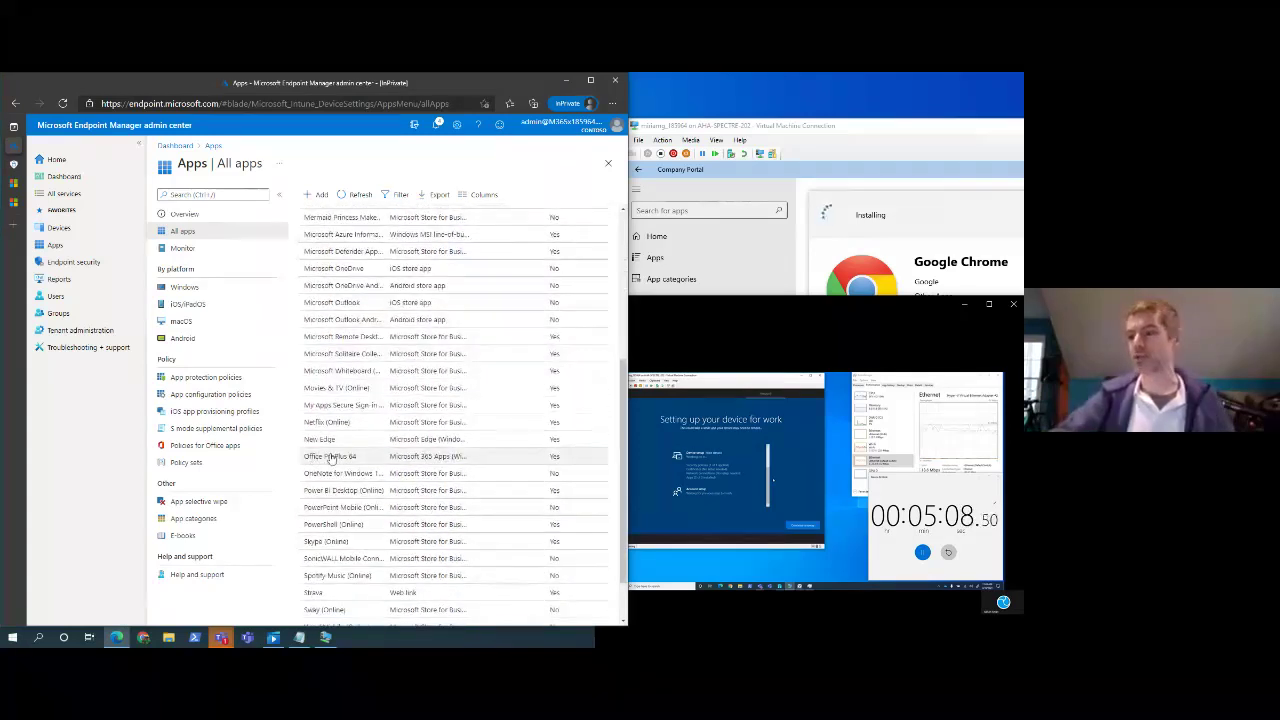
pyautogui.click(331, 457)
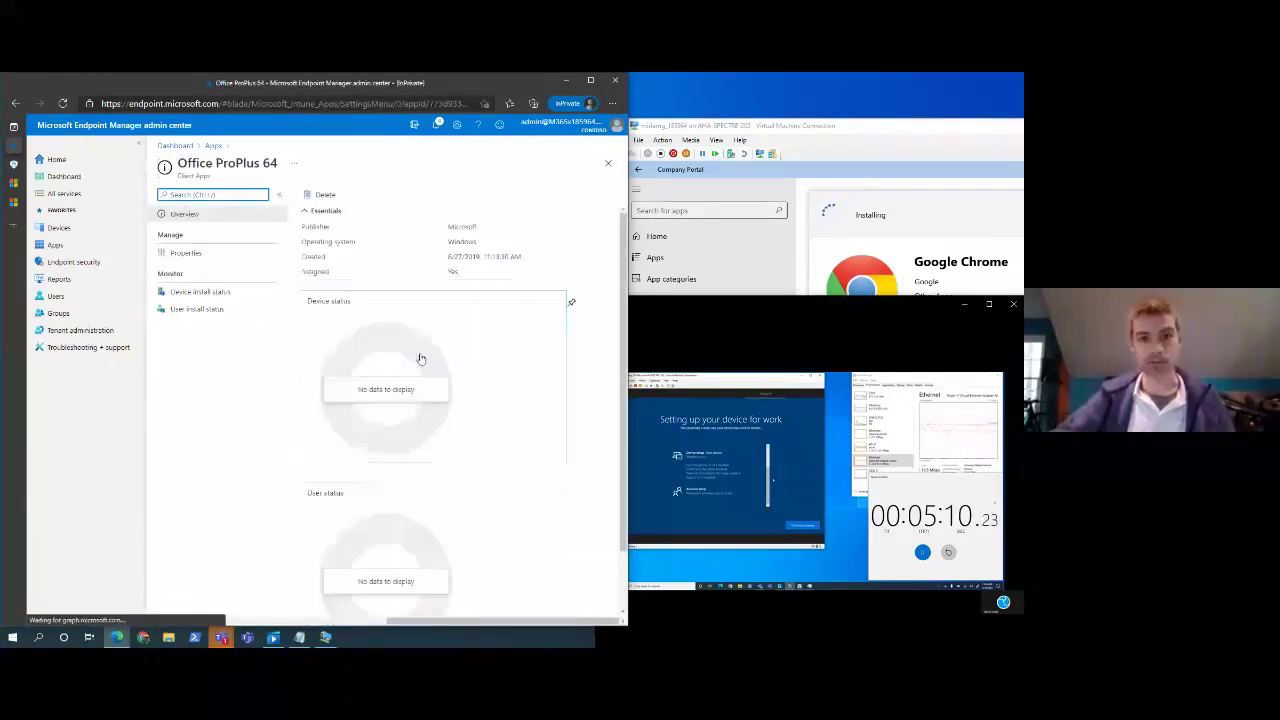
pyautogui.moveTo(435, 360)
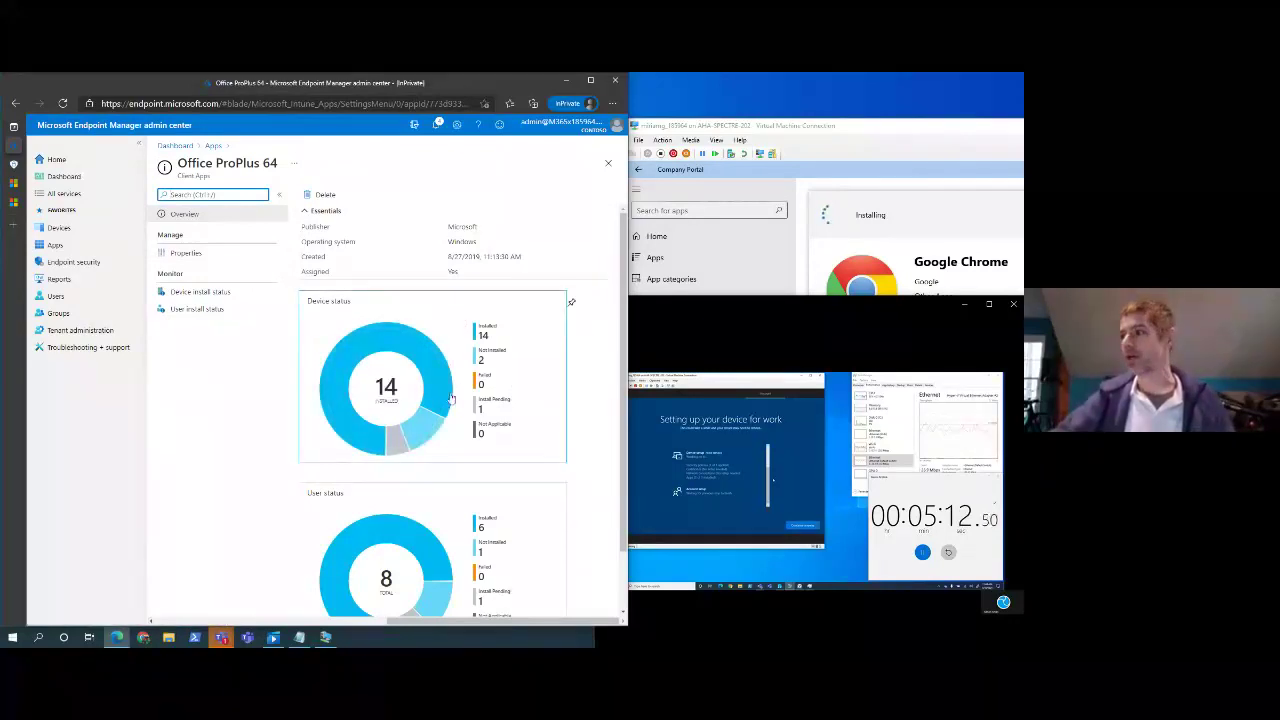
pyautogui.moveTo(428, 422)
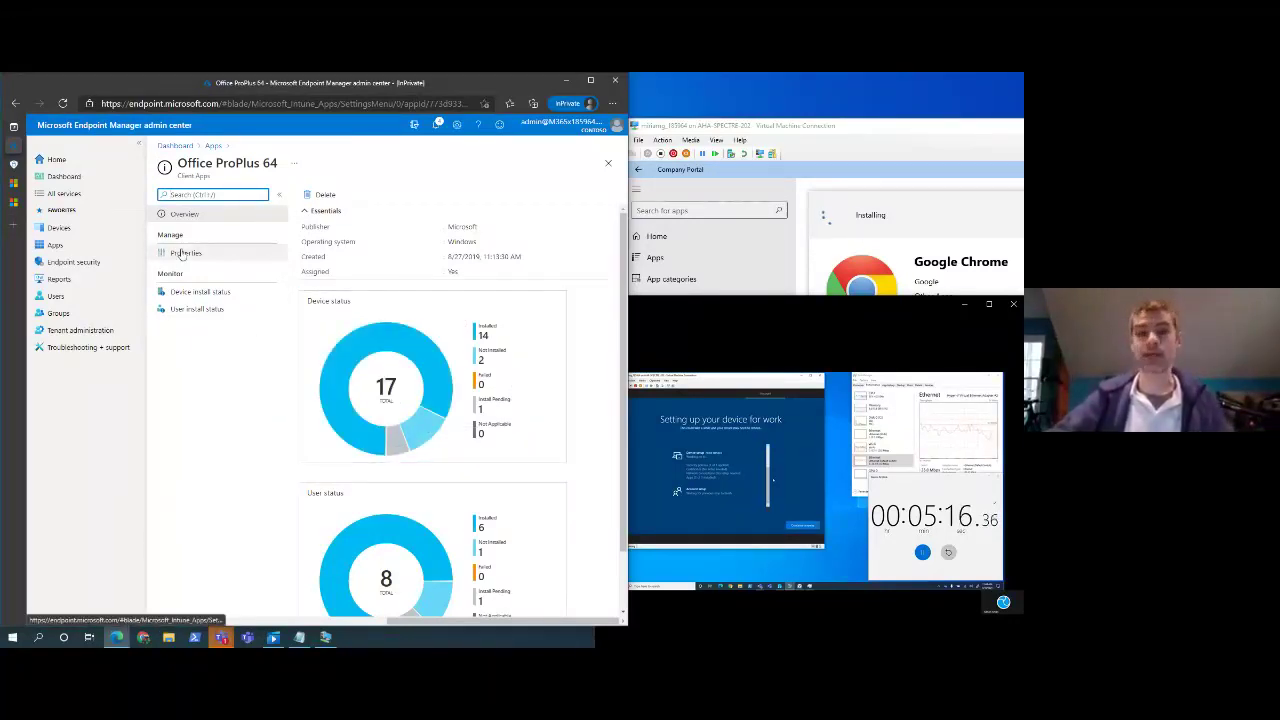
pyautogui.click(183, 253)
pyautogui.scroll(-15, 393, 381)
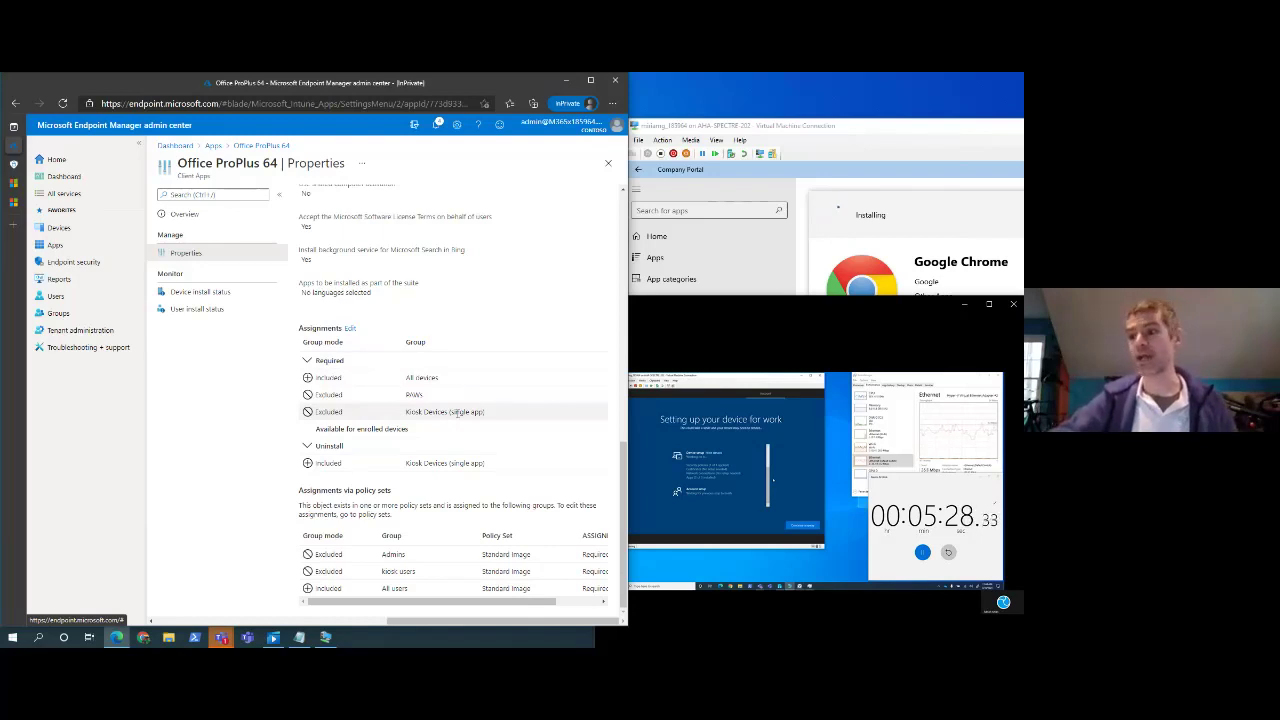
pyautogui.scroll(15, 462, 380)
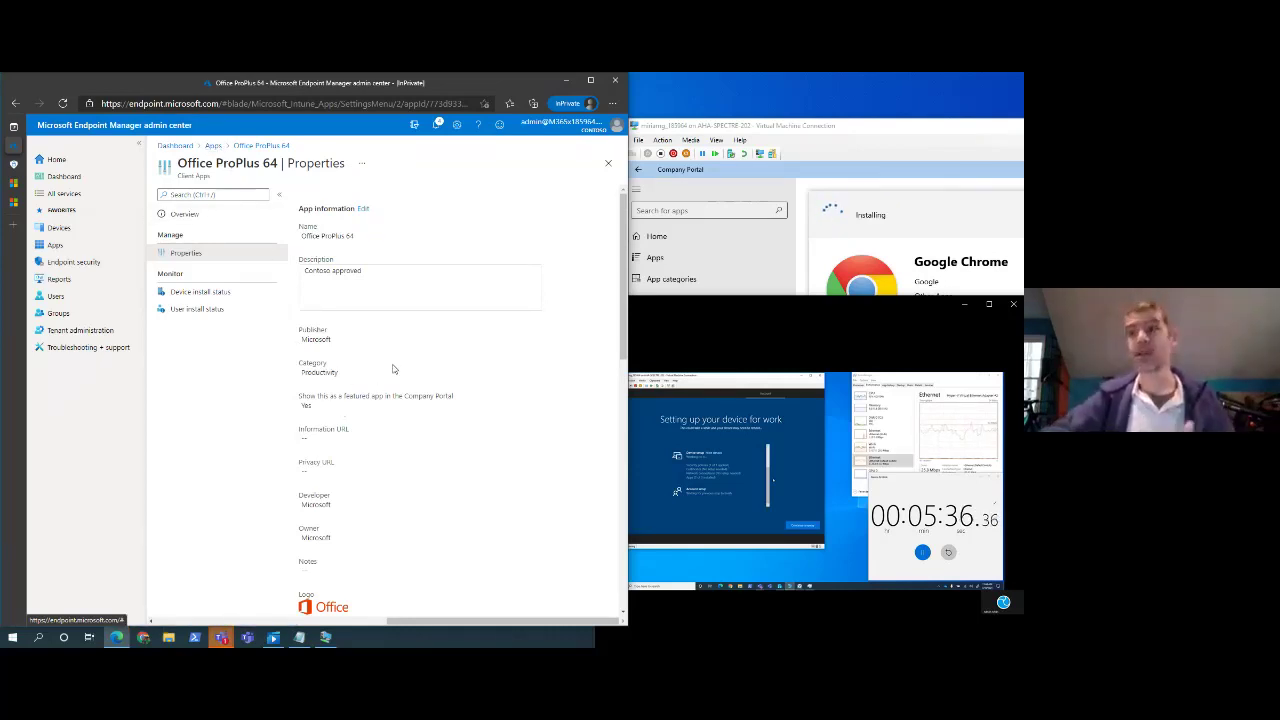
# Step: Cancel an edit of Office ProPlus 64's app information and return to All apps
pyautogui.click(363, 208)
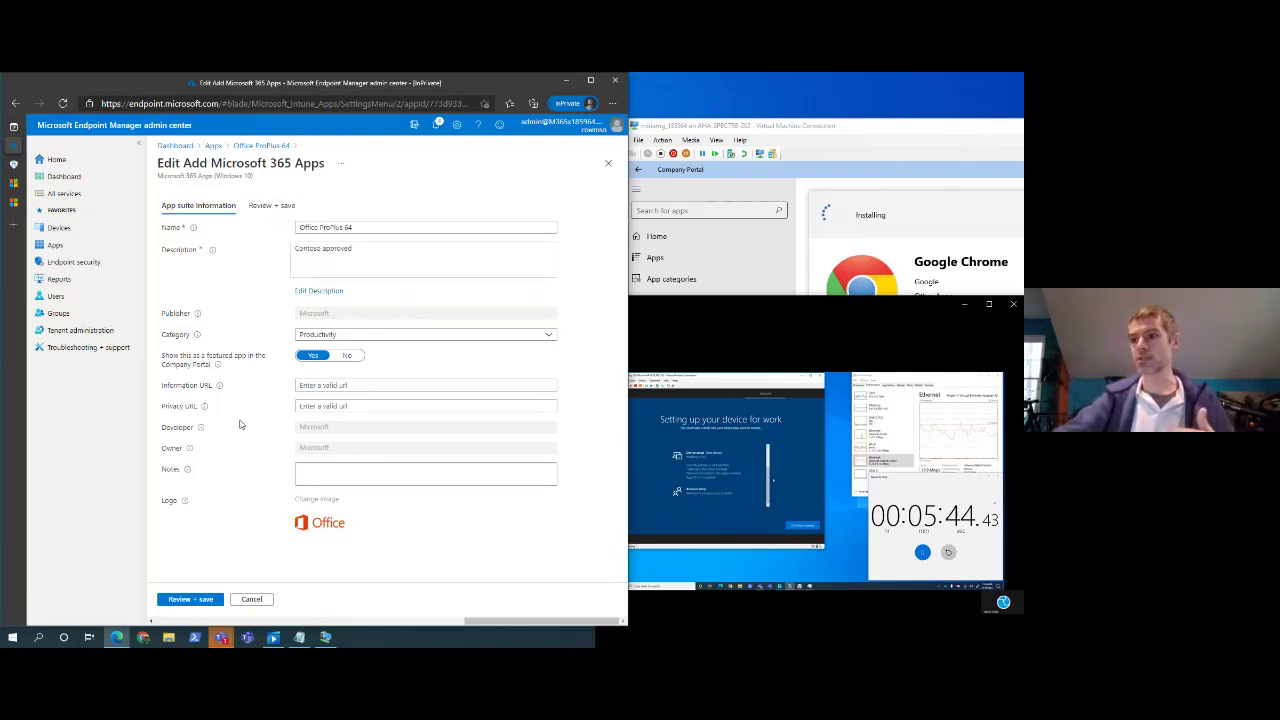
pyautogui.click(254, 601)
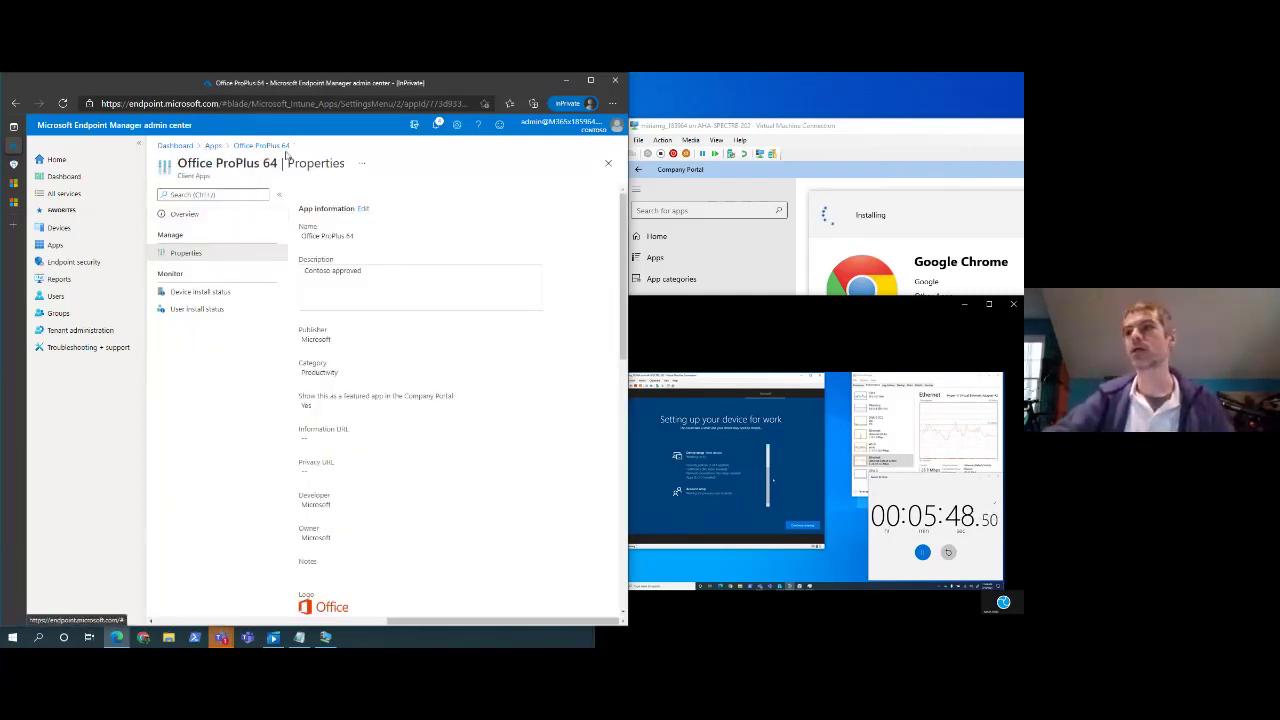
pyautogui.click(213, 147)
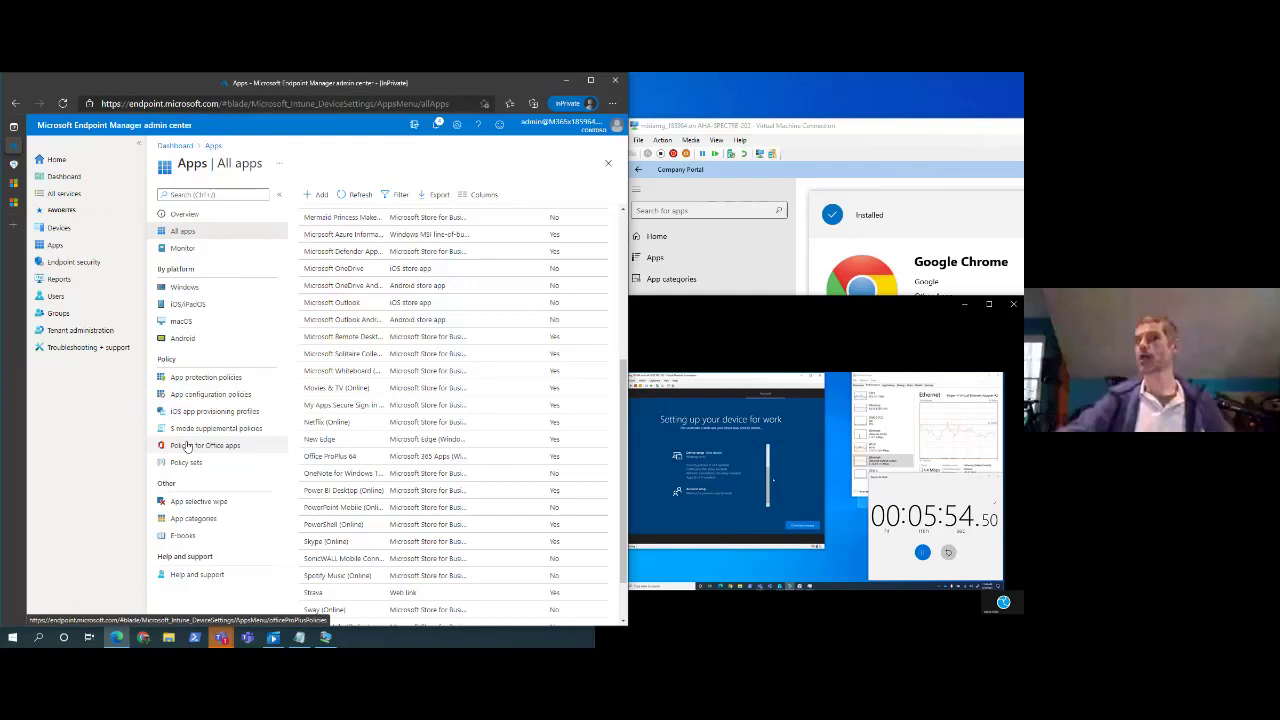
# Step: Maximize the VM window and launch Google Chrome from its Start menu app list
pyautogui.click(882, 126)
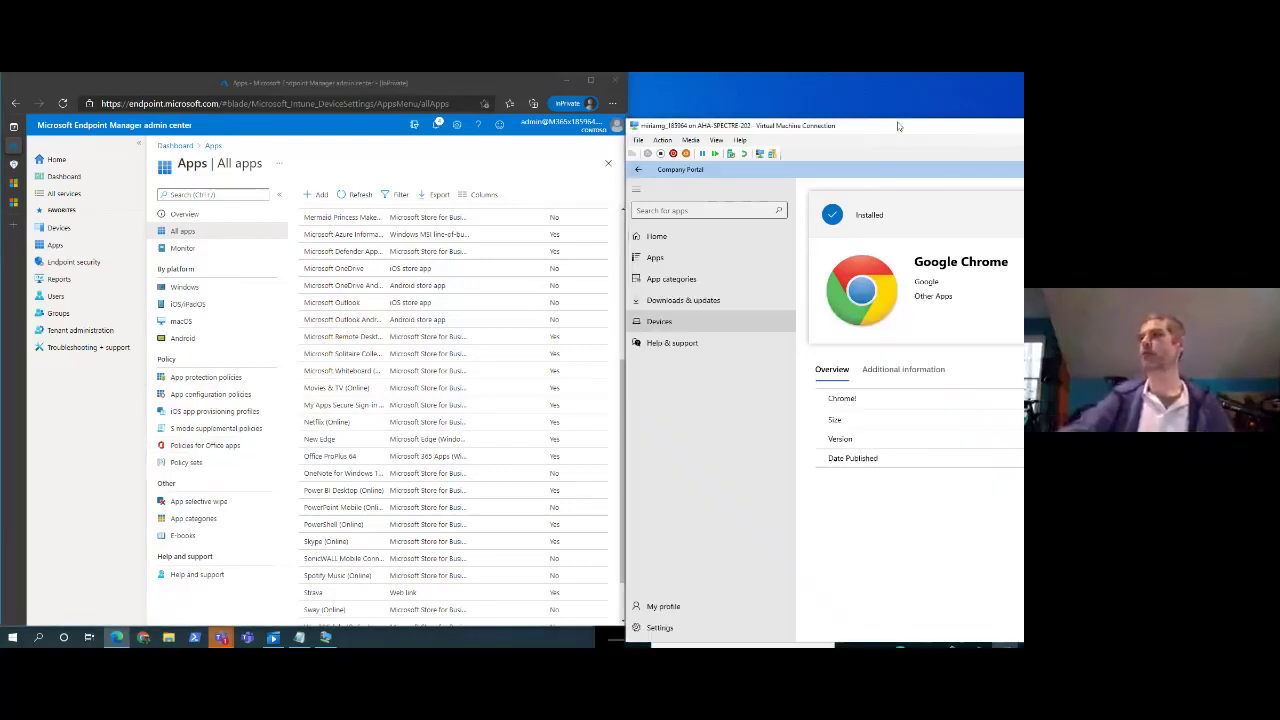
pyautogui.doubleClick(884, 127)
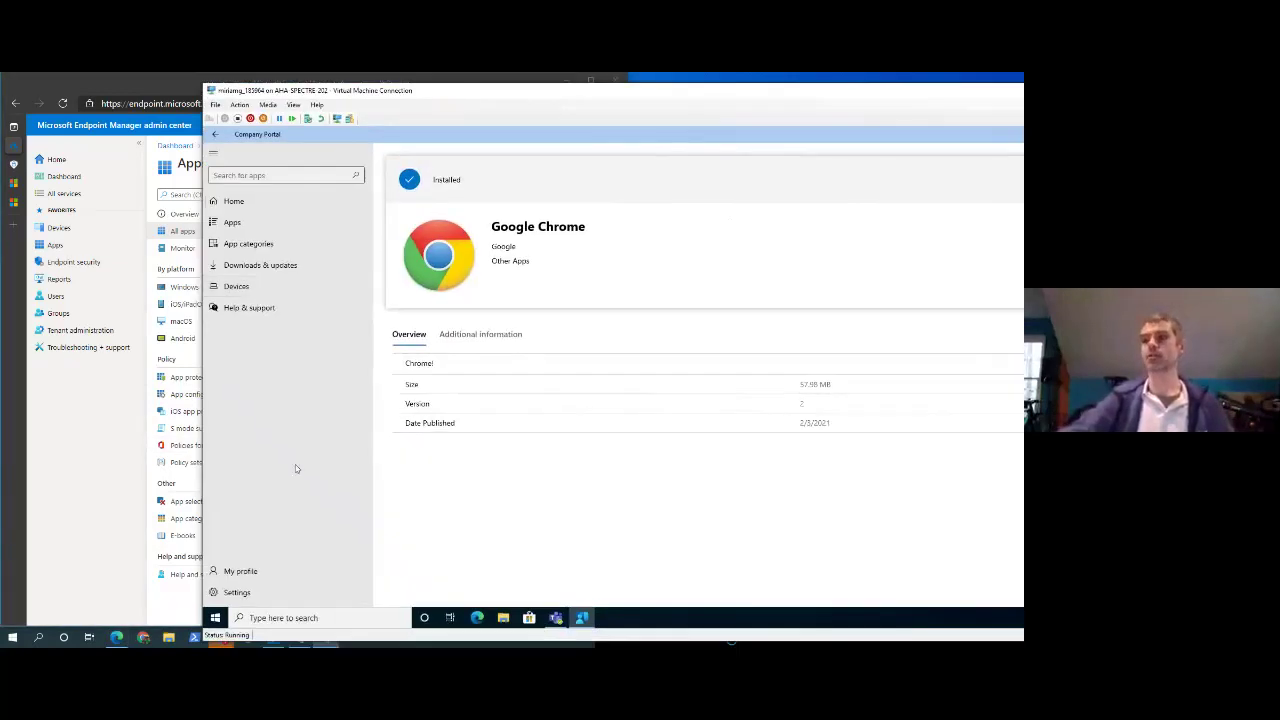
pyautogui.click(214, 617)
pyautogui.scroll(-1, 292, 535)
pyautogui.scroll(-3, 292, 535)
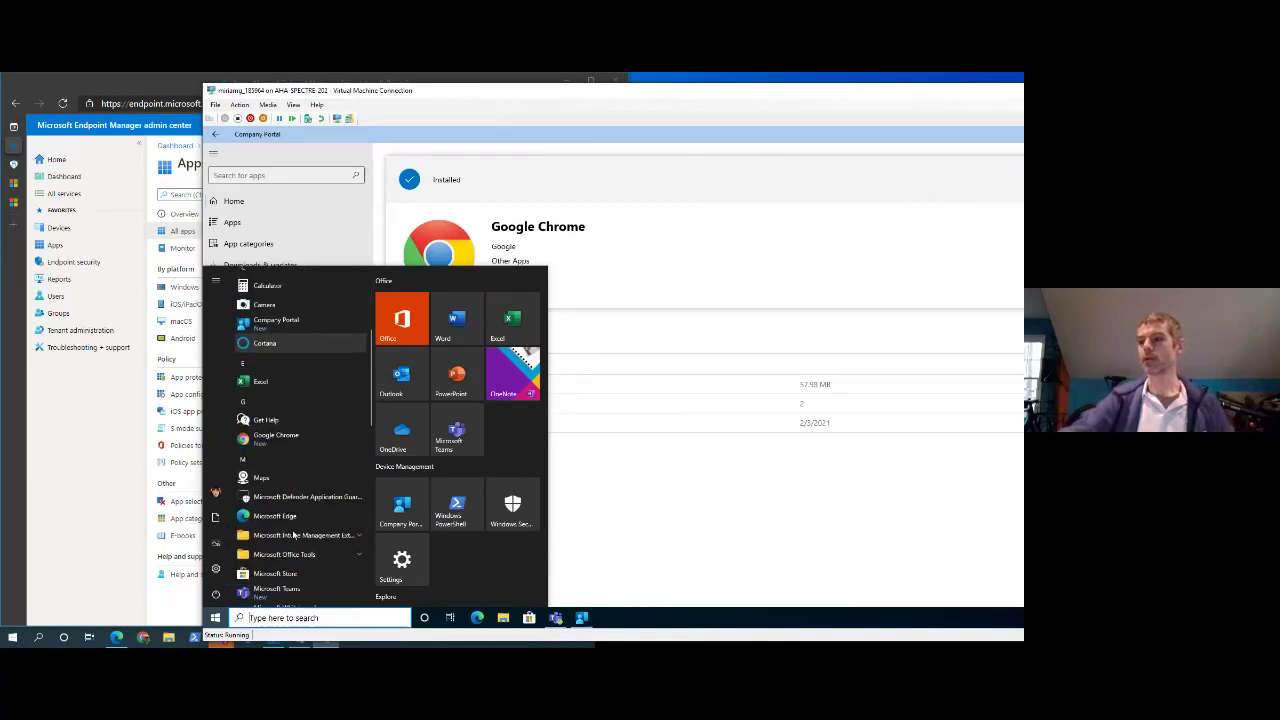
pyautogui.click(274, 389)
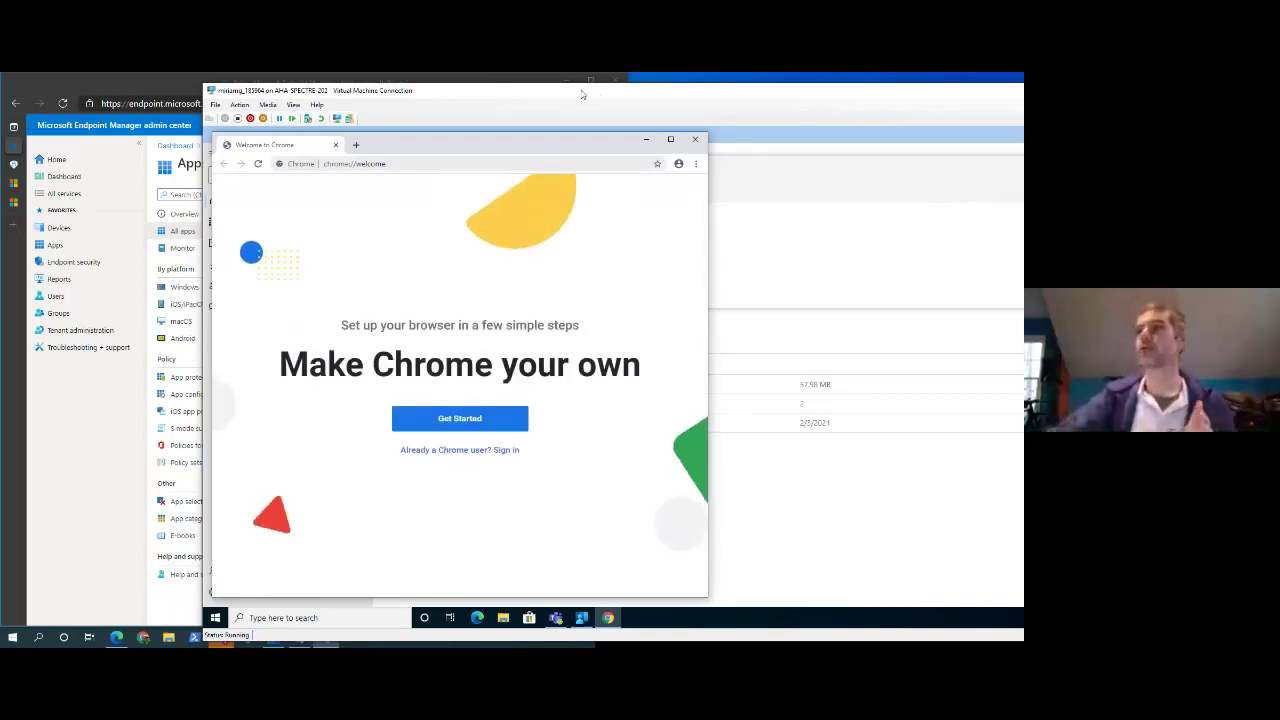
# Step: Shift the VM window to the right and bring the Endpoint Manager browser back in front
pyautogui.moveTo(602, 97); pyautogui.dragTo(788, 94)
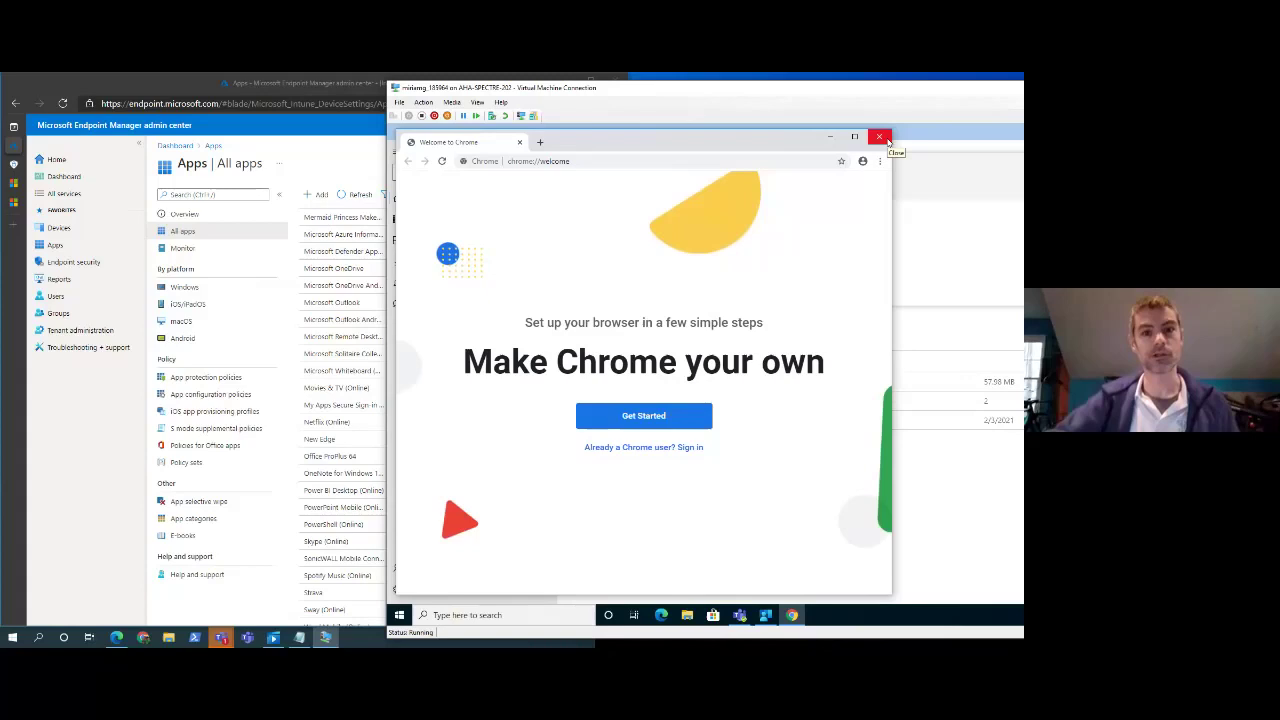
pyautogui.click(373, 85)
pyautogui.scroll(-2, 400, 420)
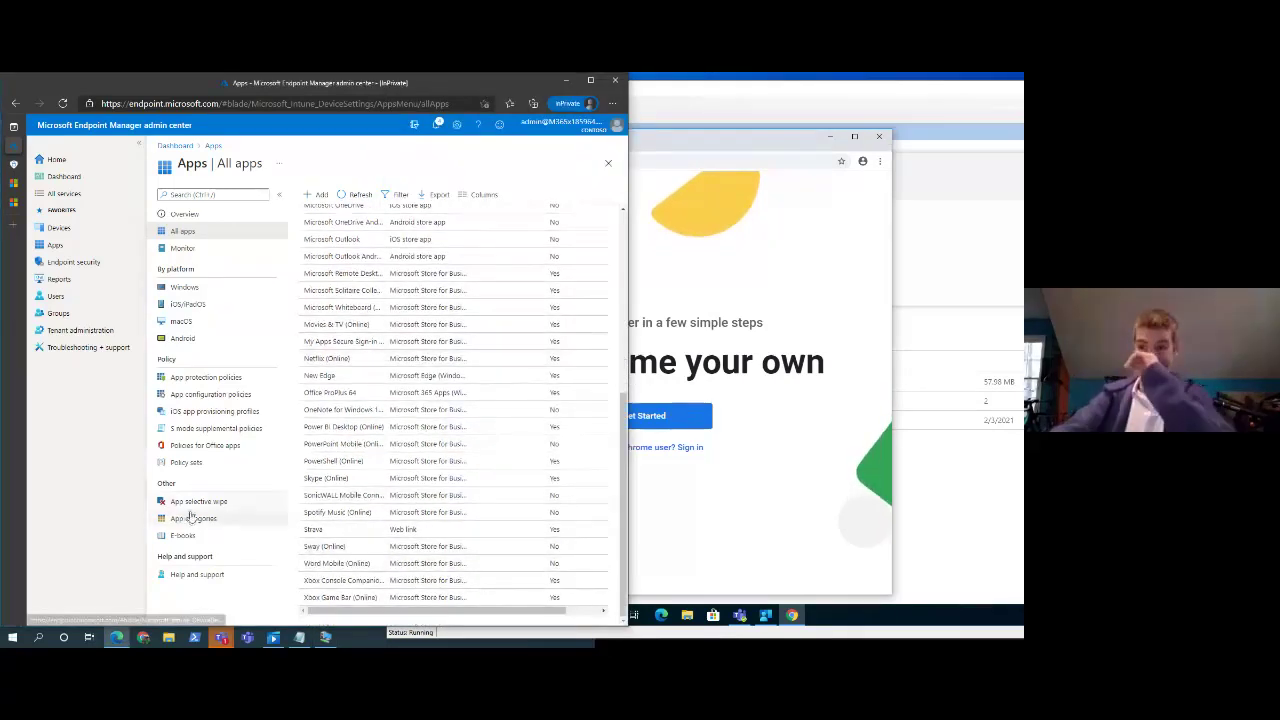
# Step: Inspect the test 1 policy's configured policies, then cancel back to the two Office app policy configurations
pyautogui.click(196, 446)
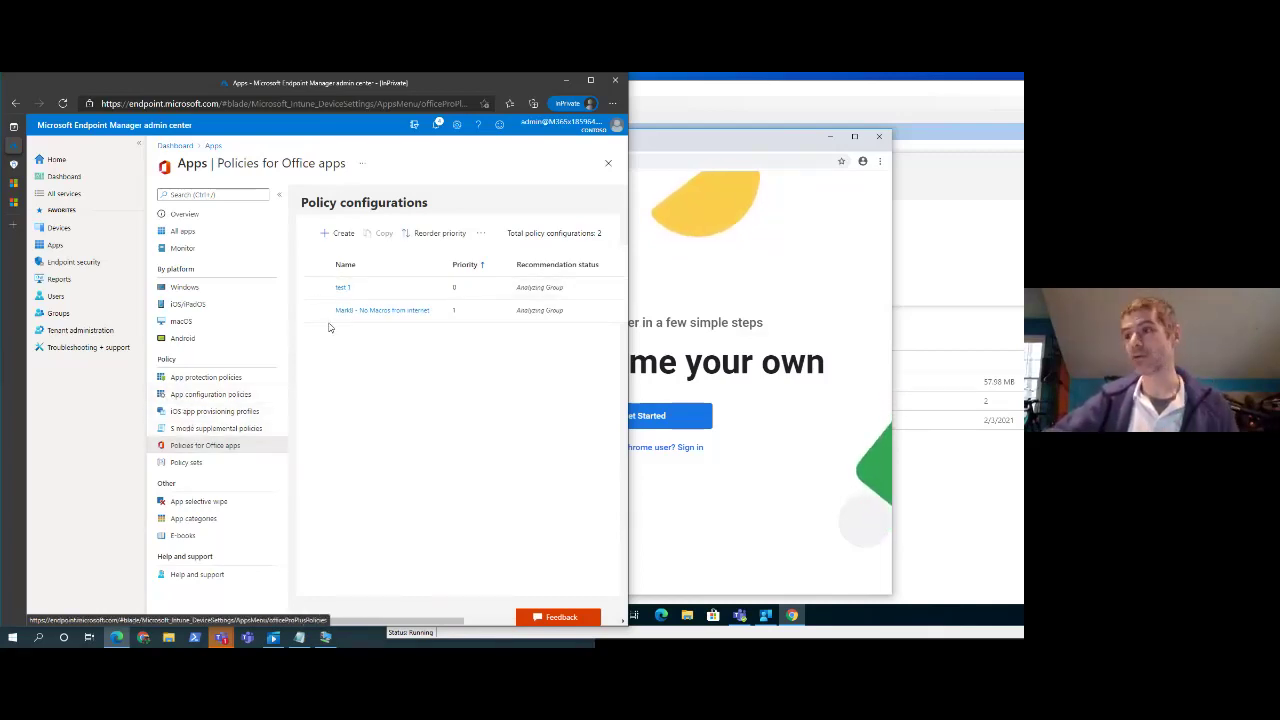
pyautogui.click(345, 289)
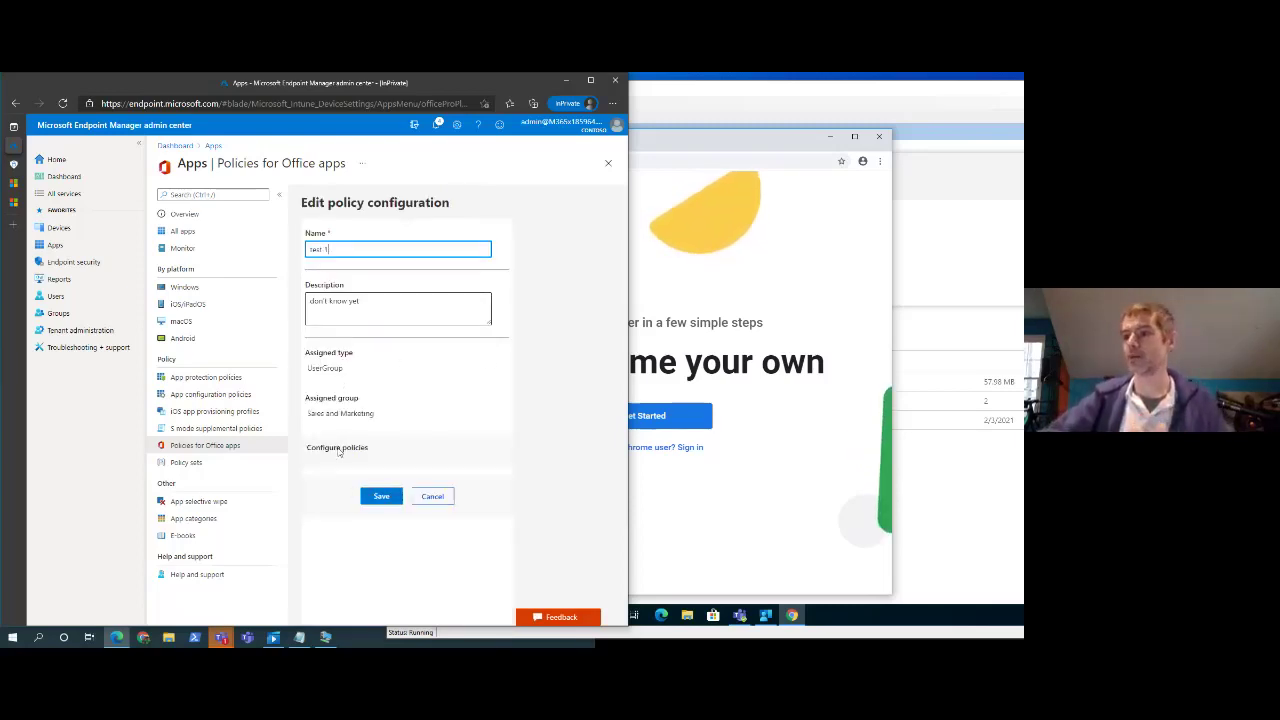
pyautogui.click(420, 448)
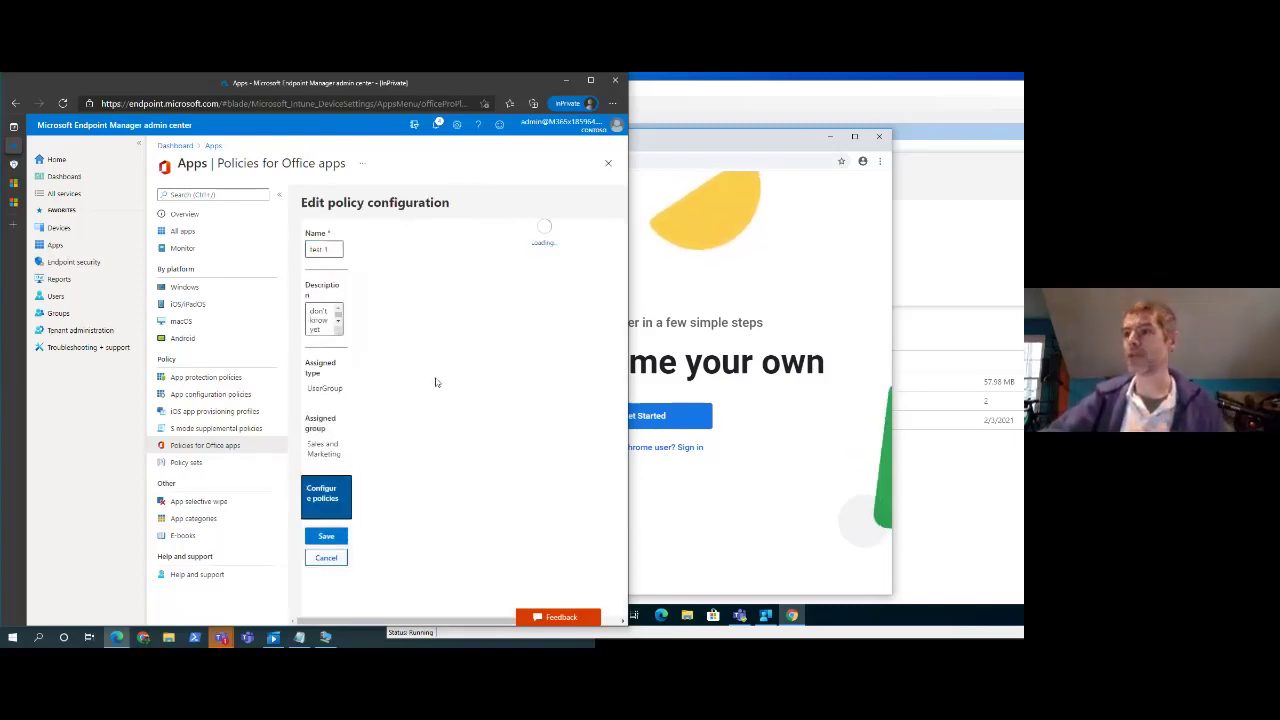
pyautogui.click(590, 80)
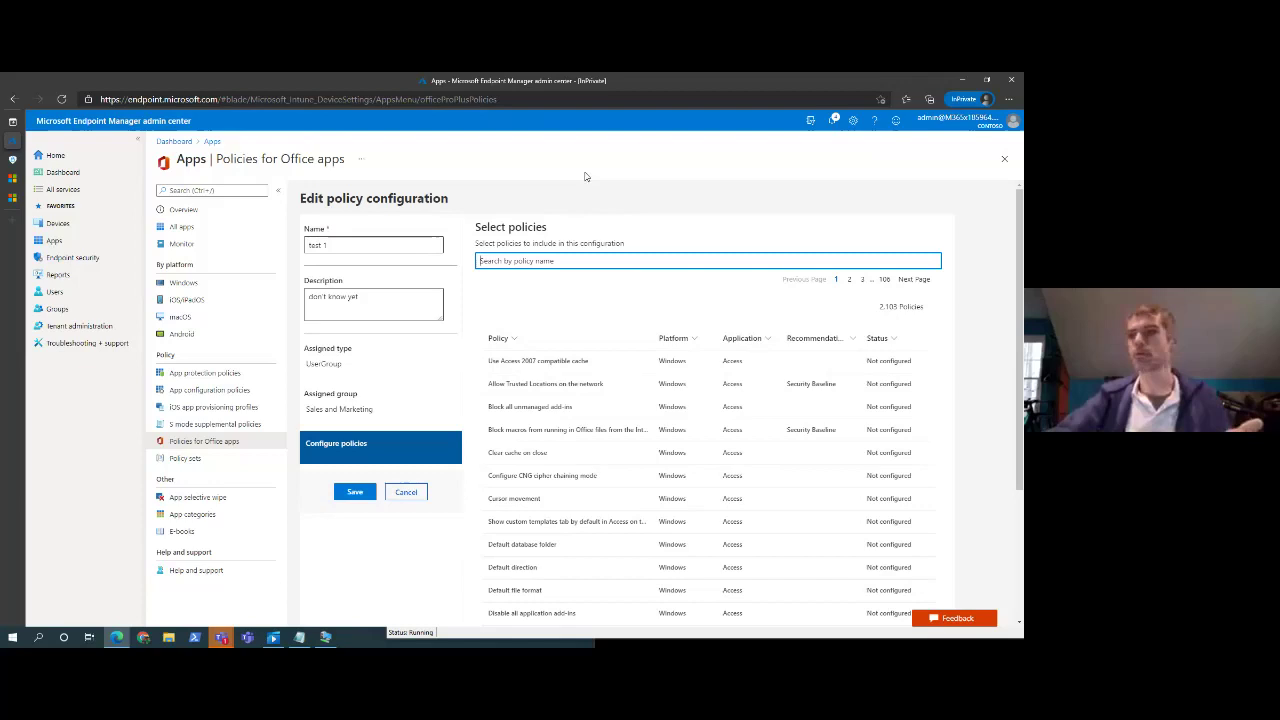
pyautogui.click(407, 500)
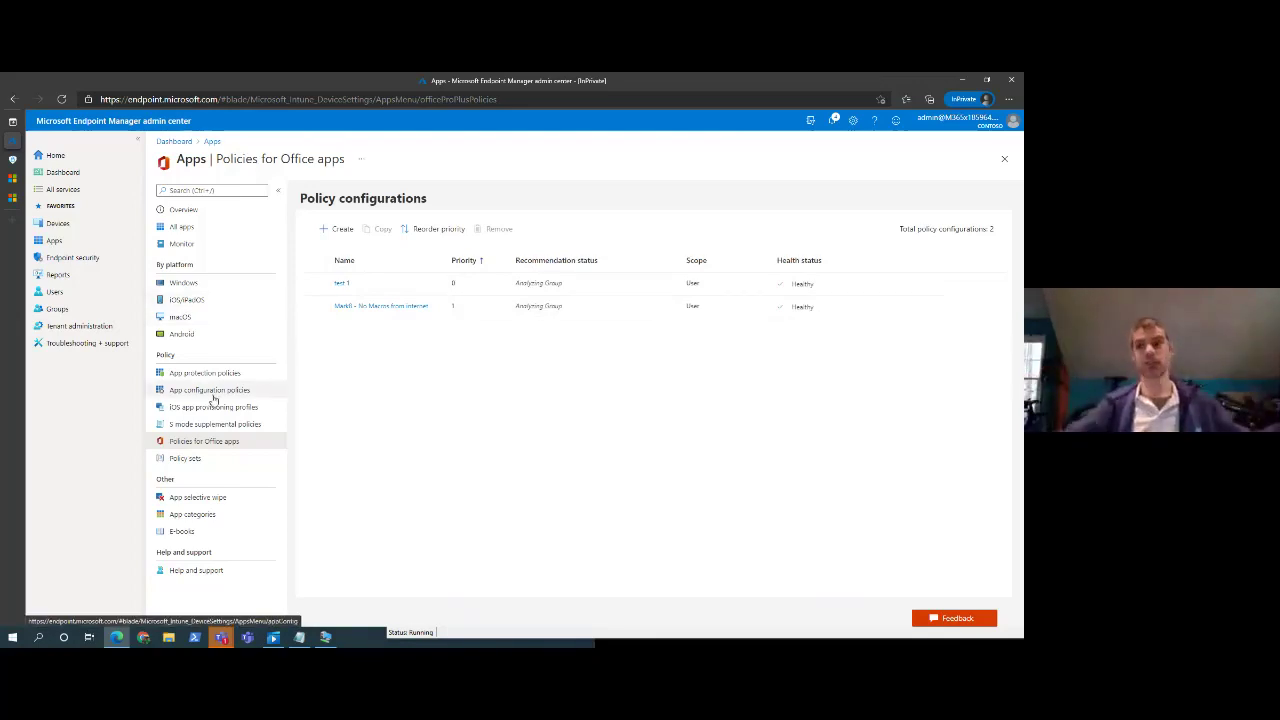
# Step: Open the WIP - Internal Documents (w/ overrides) app protection policy, rearranging the browser and VM windows
pyautogui.click(185, 373)
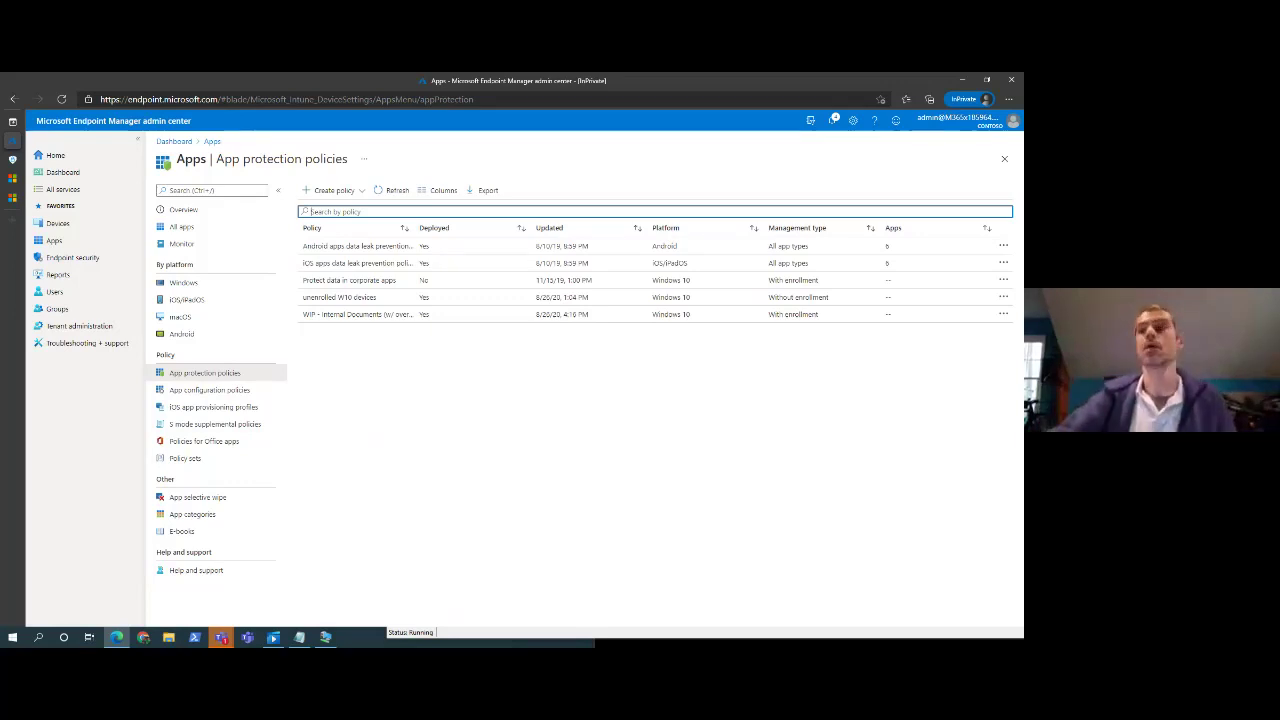
pyautogui.click(362, 316)
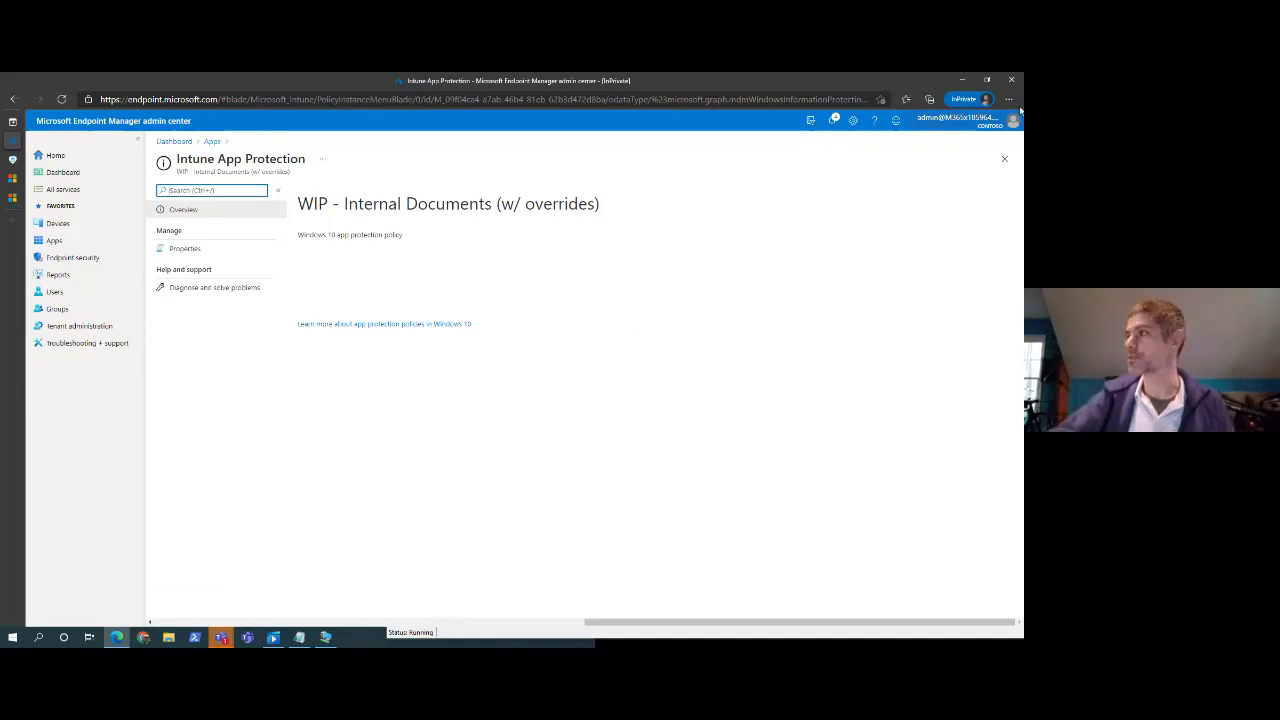
pyautogui.click(988, 80)
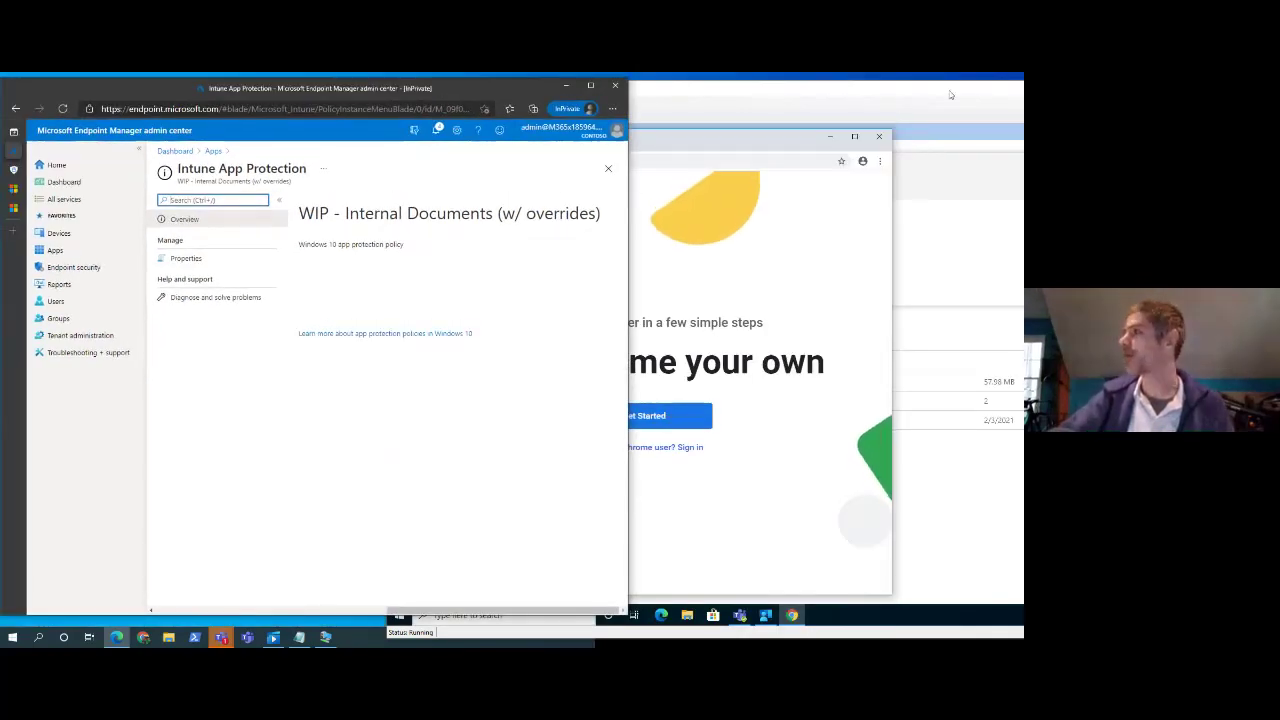
pyautogui.doubleClick(773, 82)
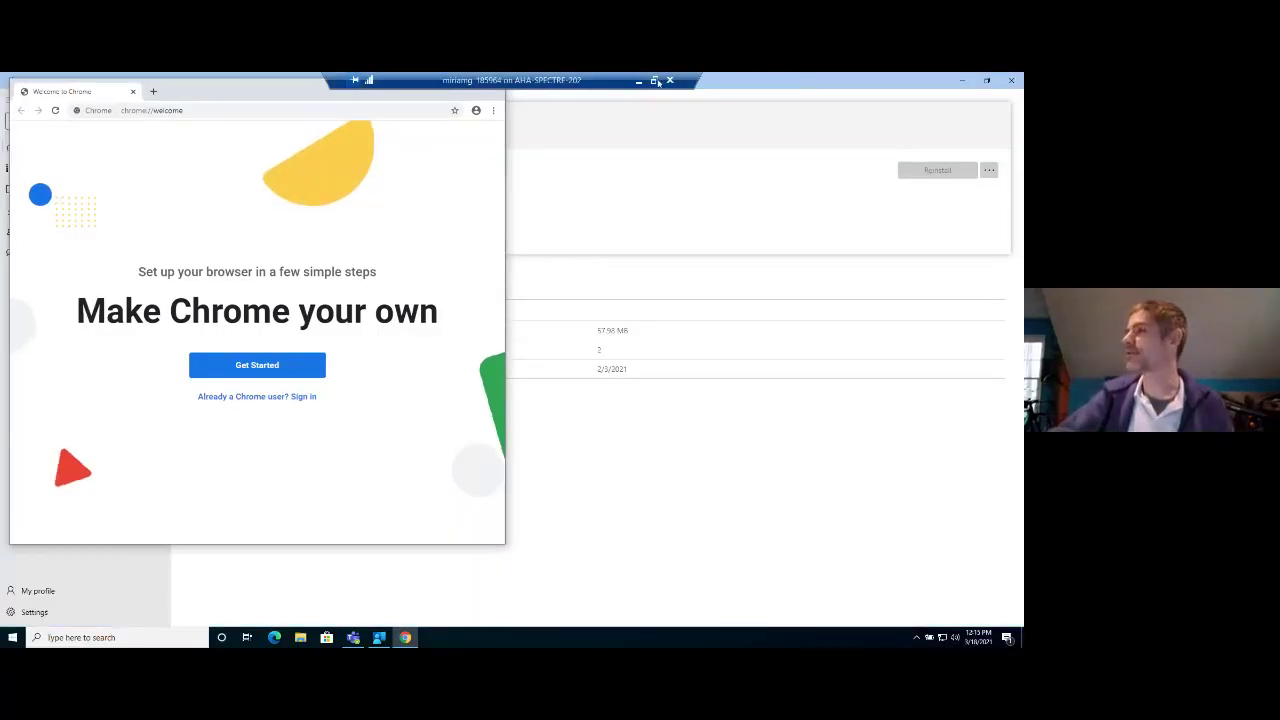
pyautogui.click(656, 81)
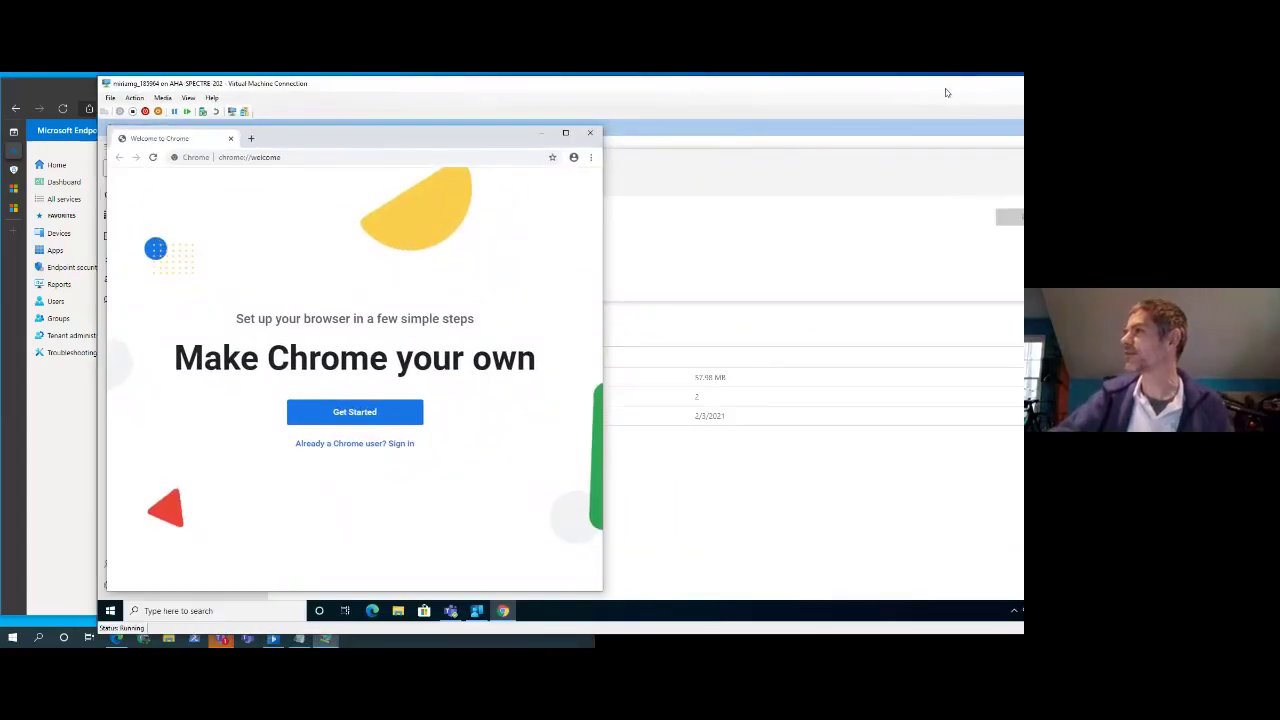
pyautogui.doubleClick(846, 88)
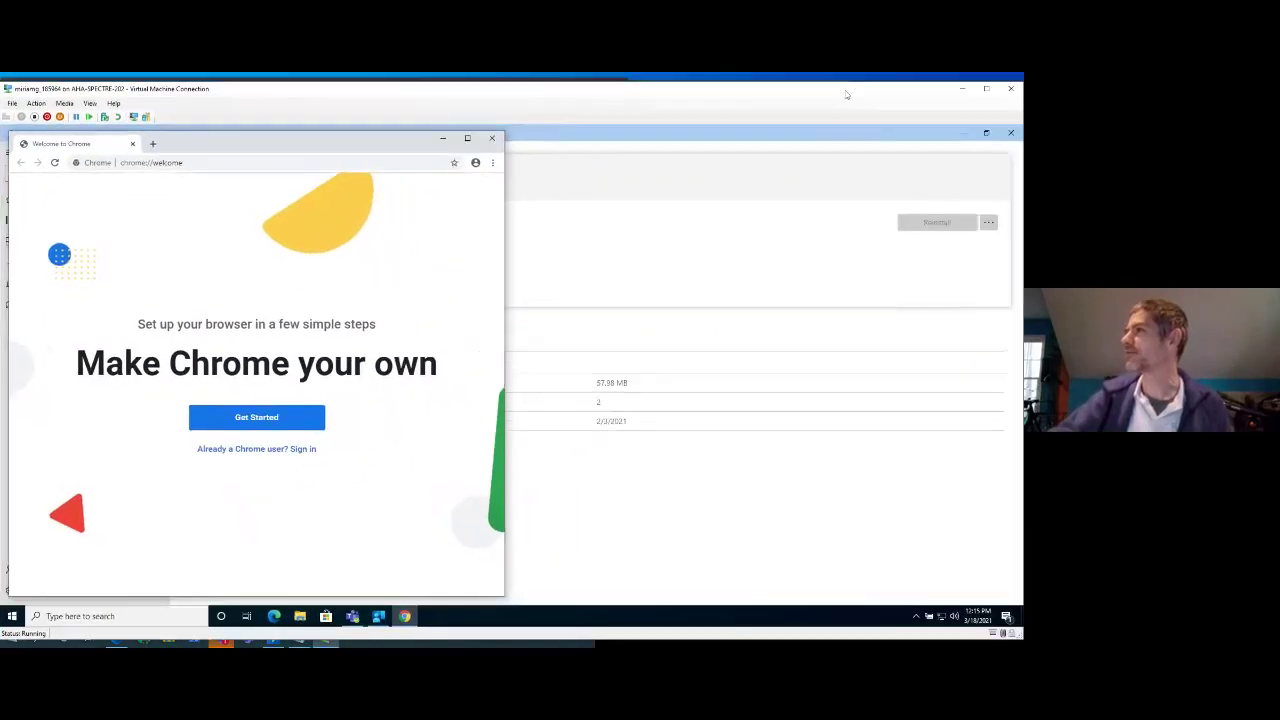
pyautogui.click(963, 90)
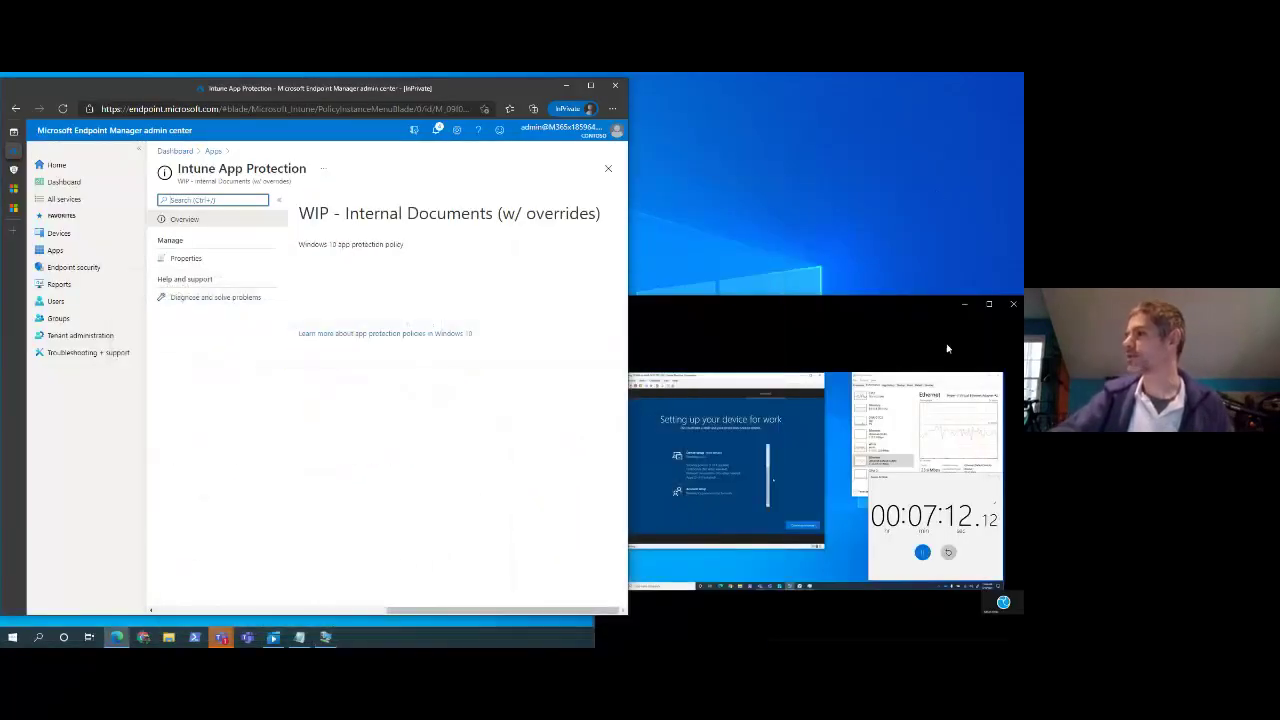
# Step: View the policy's Properties and its 17 targeted apps, cancelling the edit without saving
pyautogui.click(204, 261)
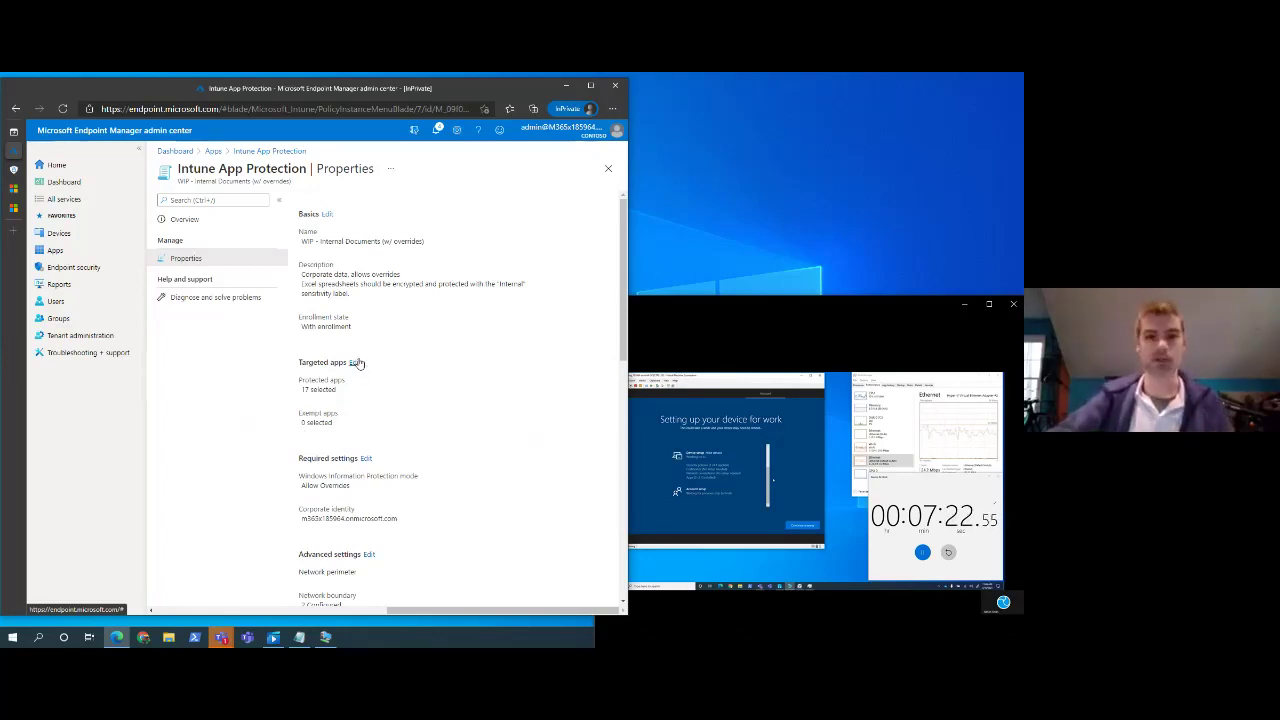
pyautogui.click(354, 363)
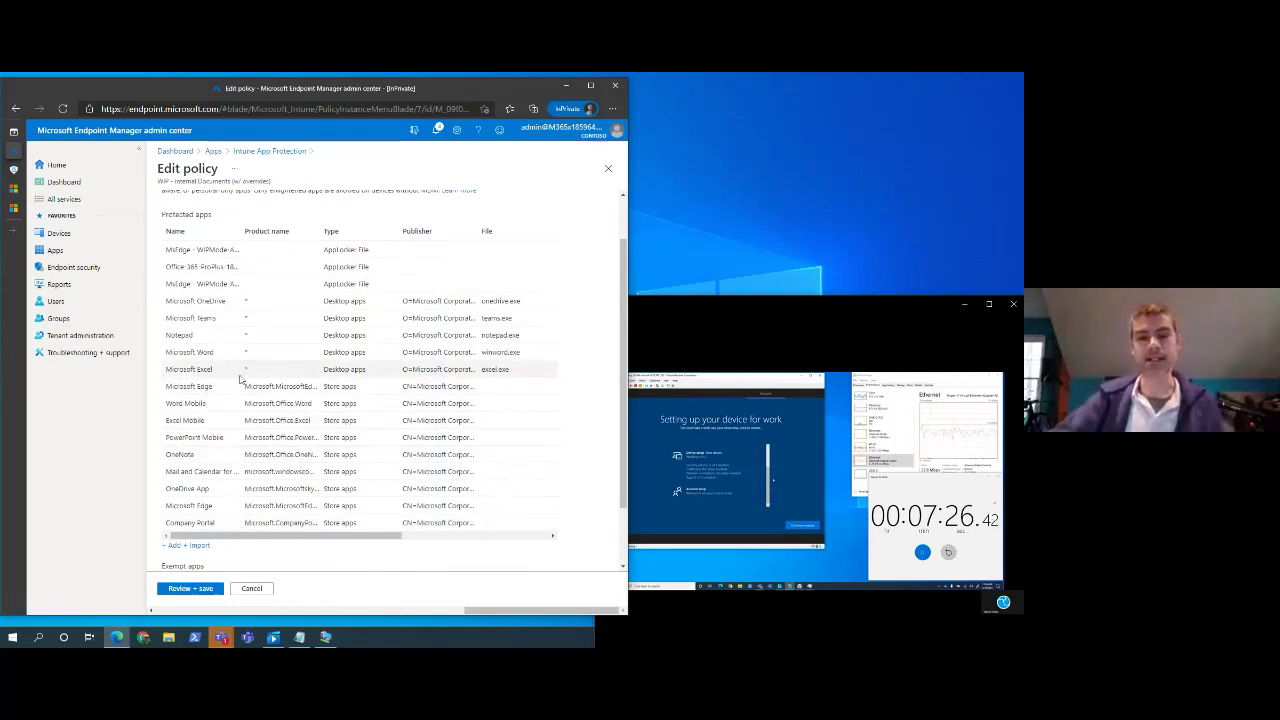
pyautogui.click(252, 590)
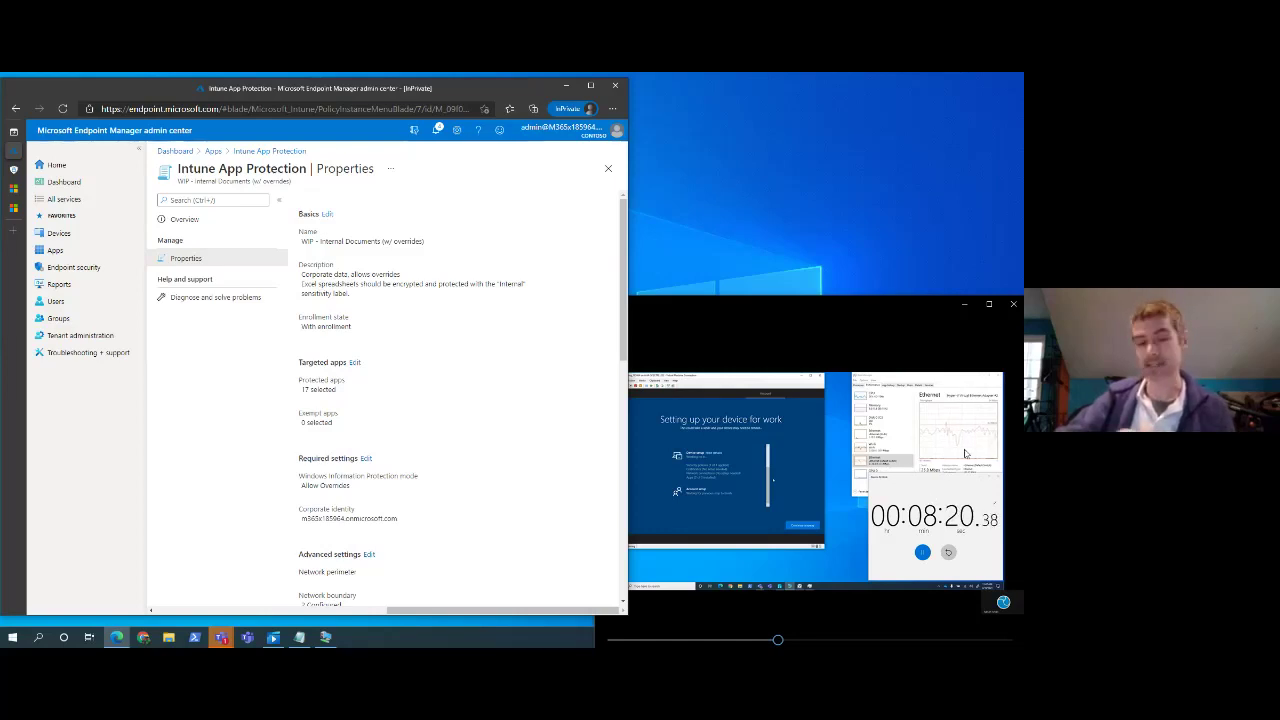
# Step: Go from Apps to Devices and choose Enroll devices to show Windows enrollment
pyautogui.click(60, 251)
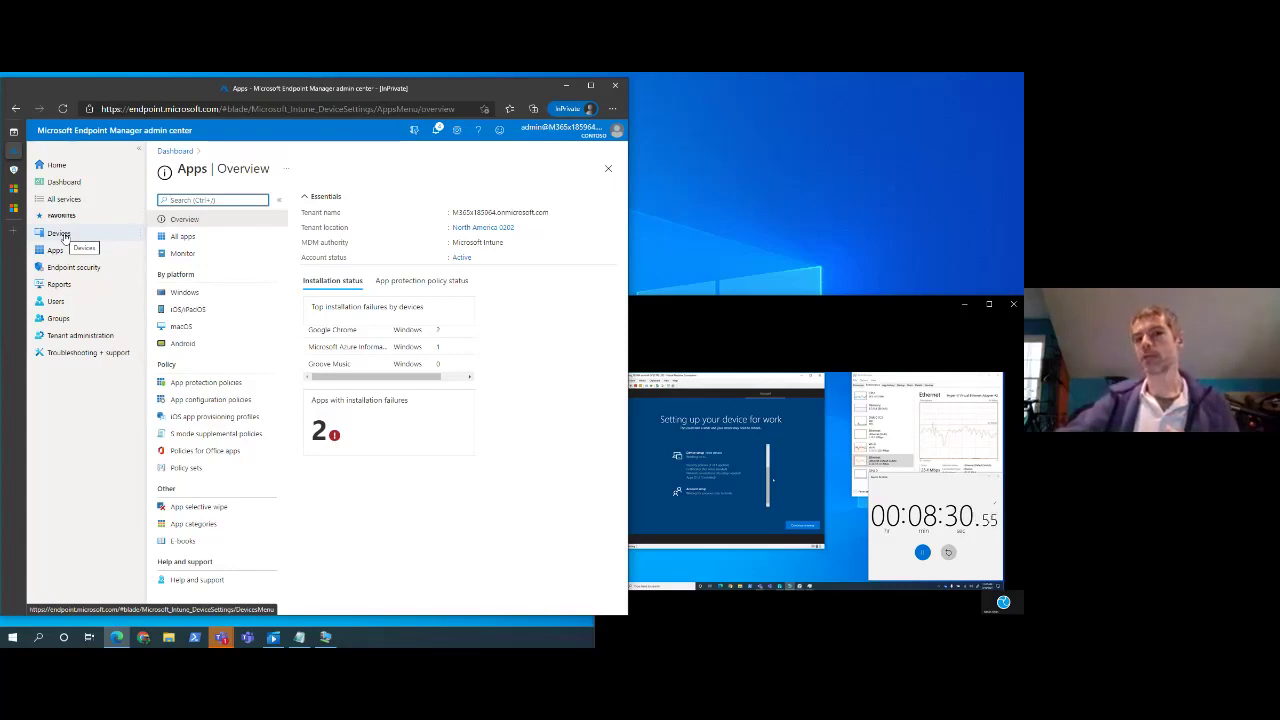
pyautogui.click(60, 236)
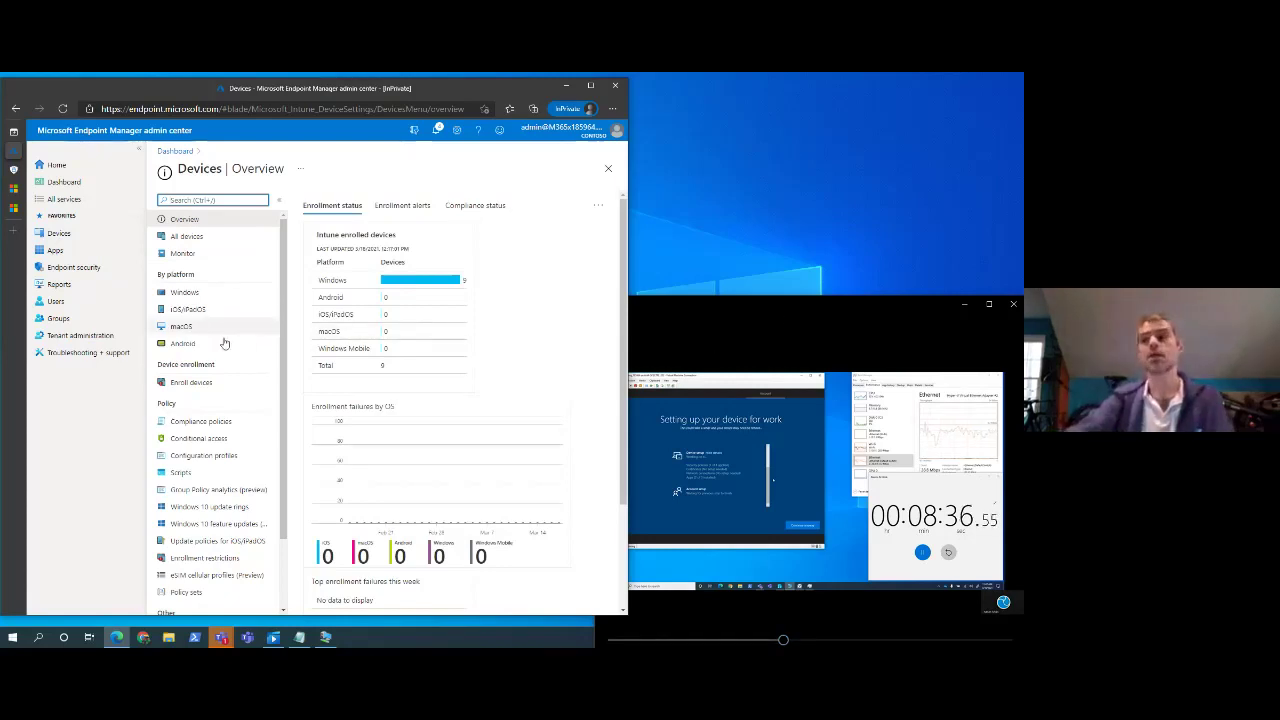
pyautogui.click(190, 383)
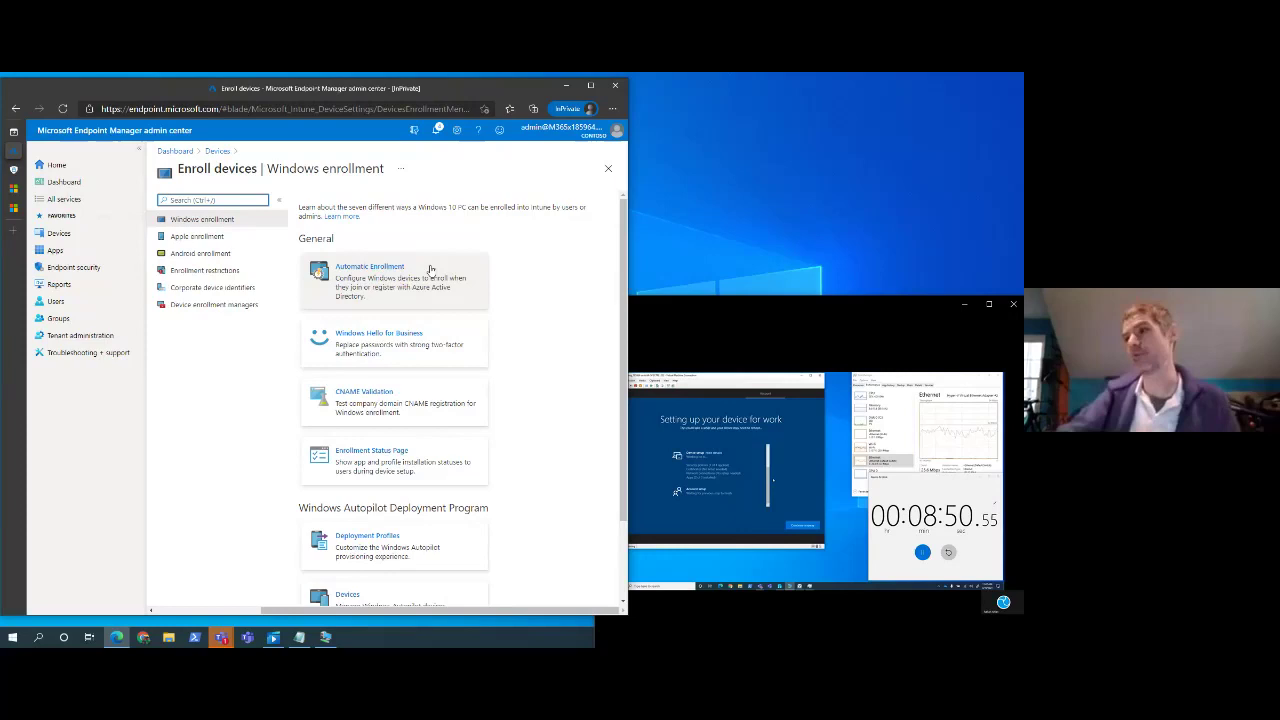
# Step: Scroll the Windows enrollment blade and open the Deployment Profiles card
pyautogui.scroll(-2, 370, 438)
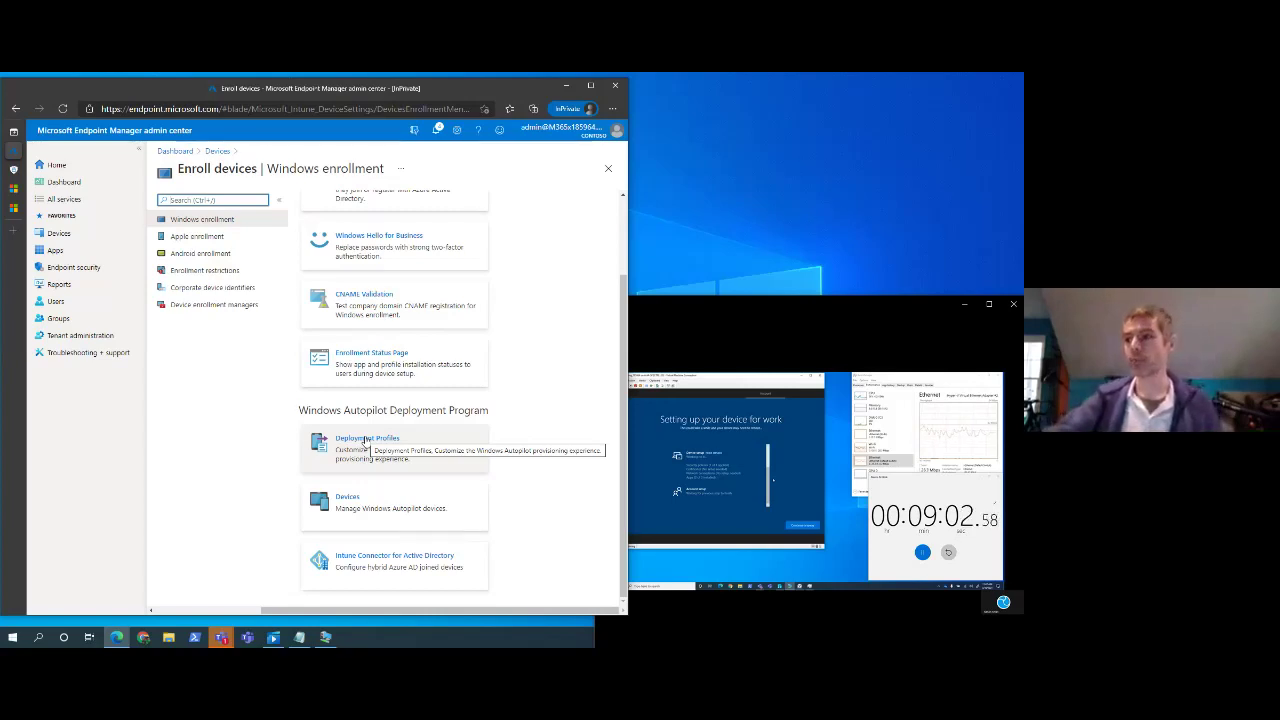
pyautogui.click(366, 440)
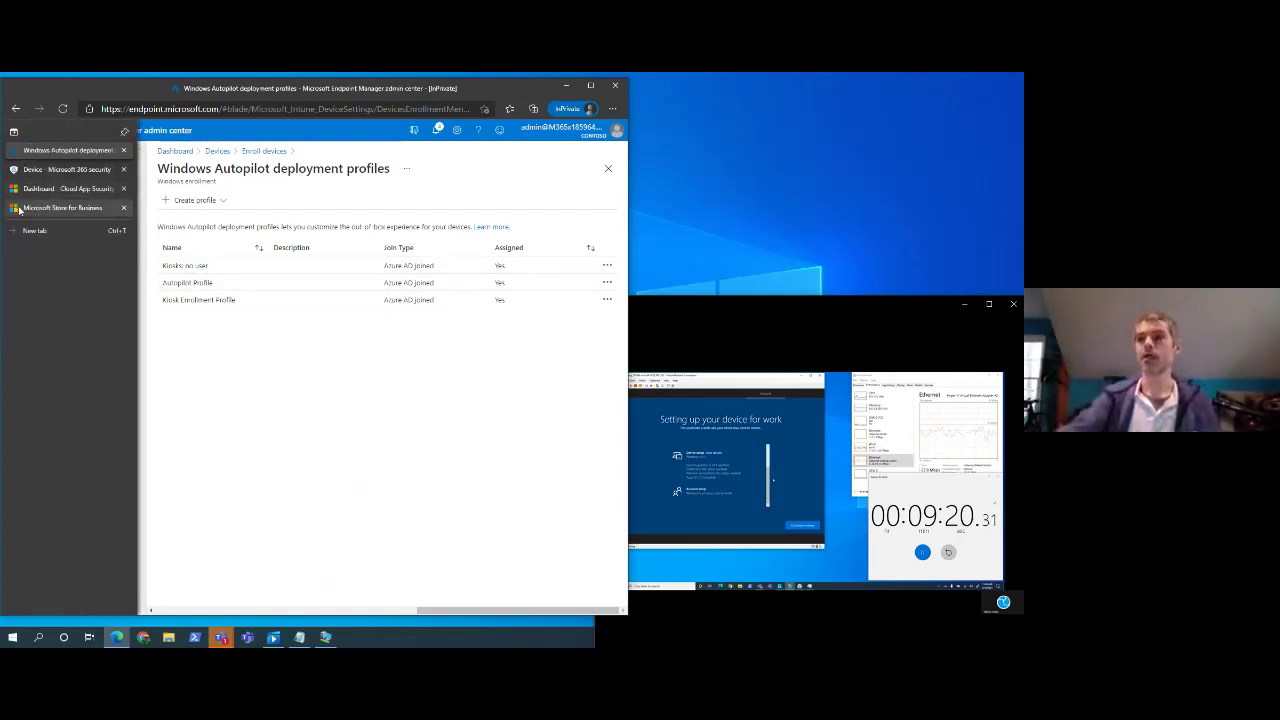
# Step: In the Microsoft Store for Business tab, go from the Home dashboard to Manage > Devices
pyautogui.click(20, 207)
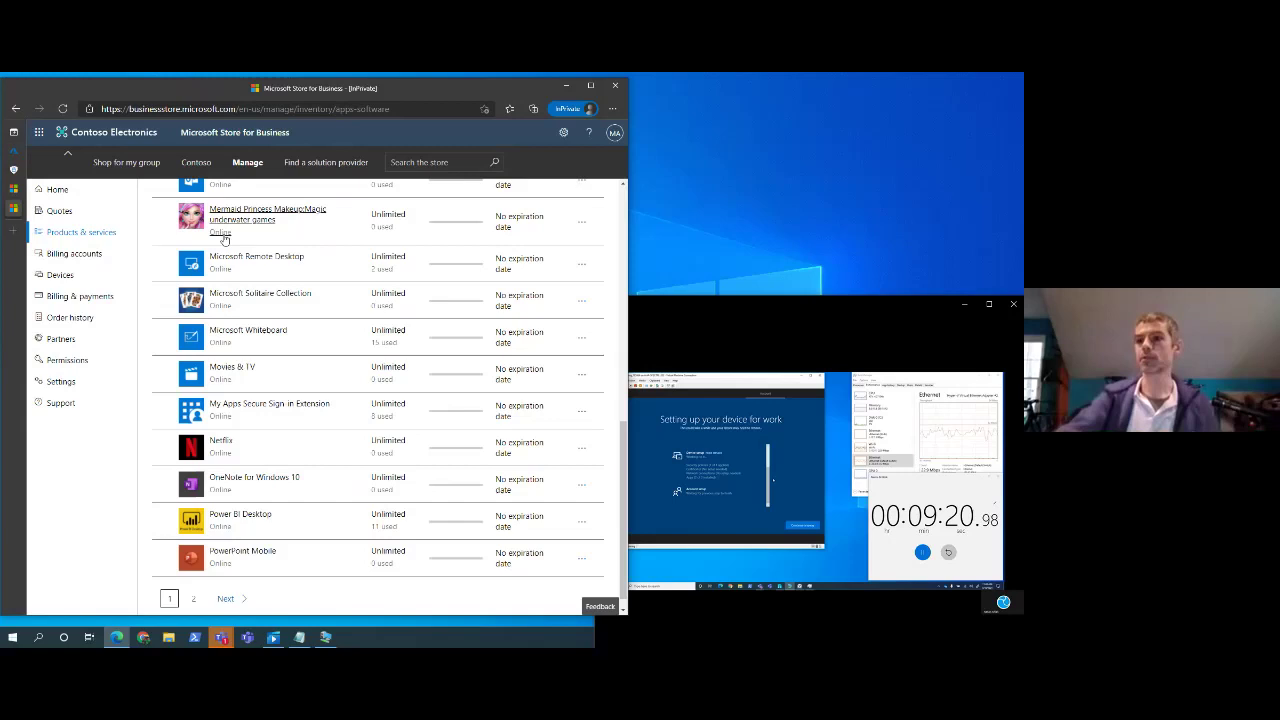
pyautogui.click(60, 190)
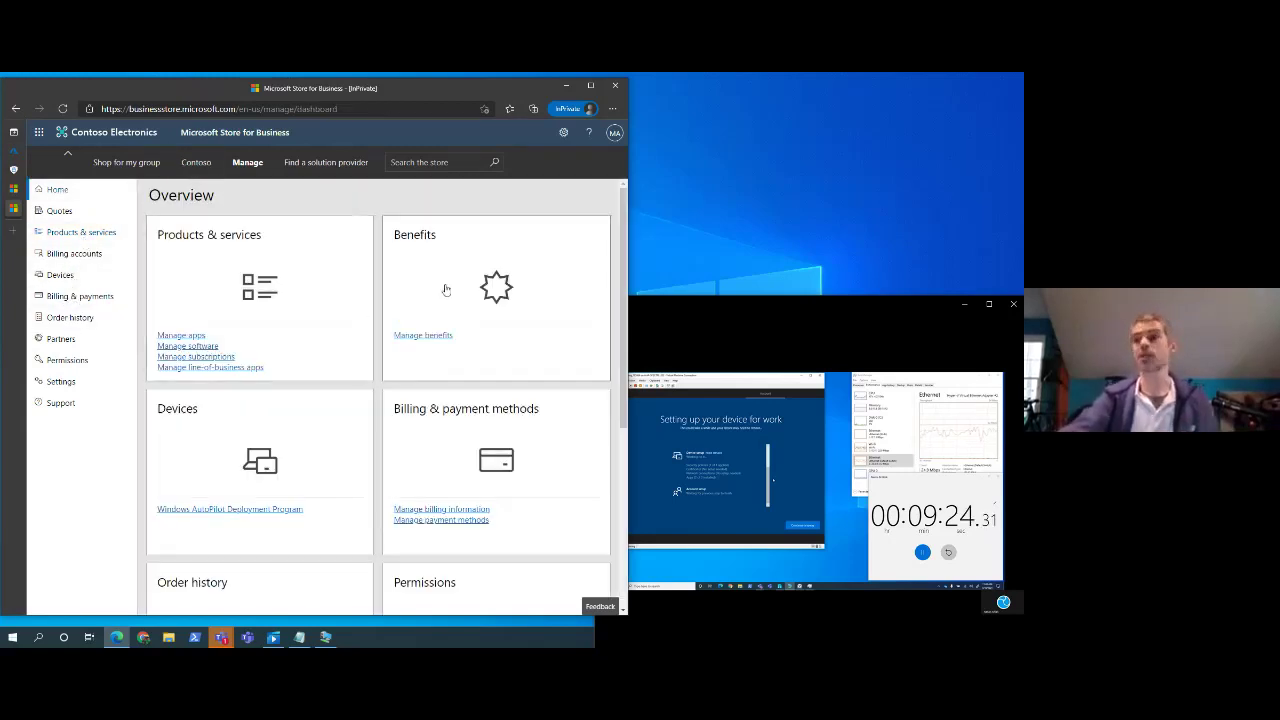
pyautogui.scroll(-3, 508, 510)
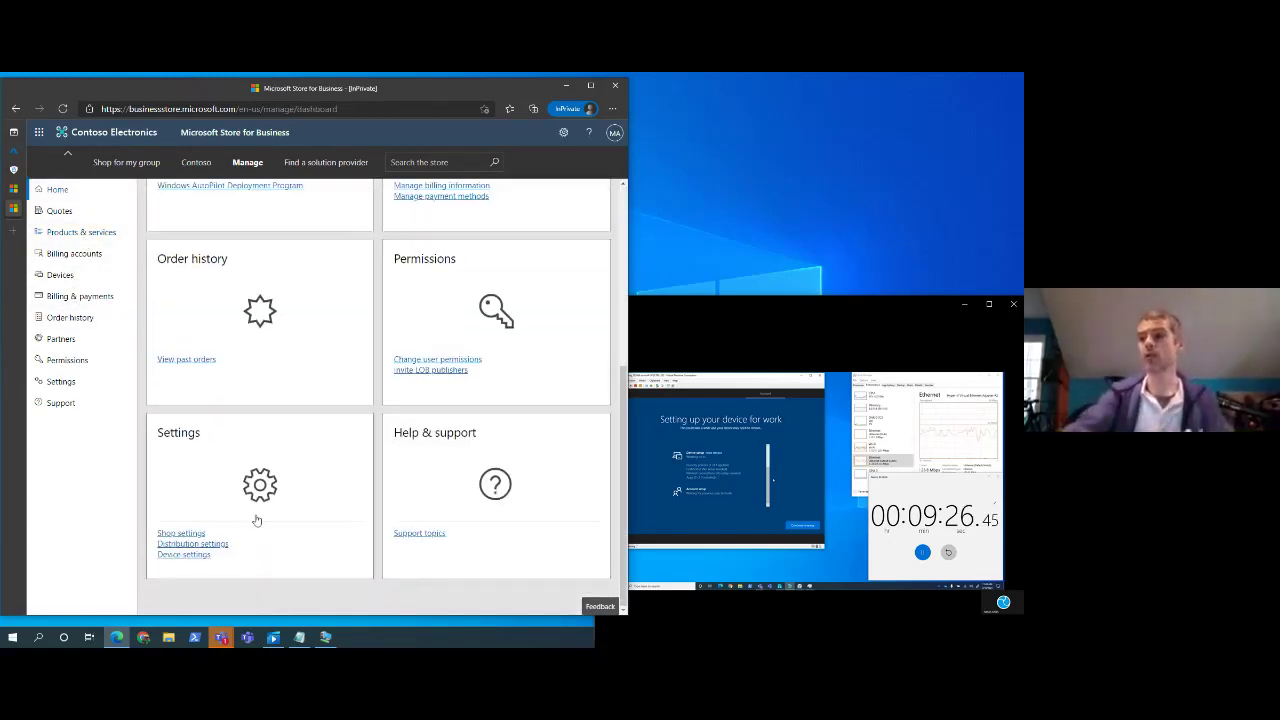
pyautogui.scroll(2, 217, 387)
pyautogui.click(216, 382)
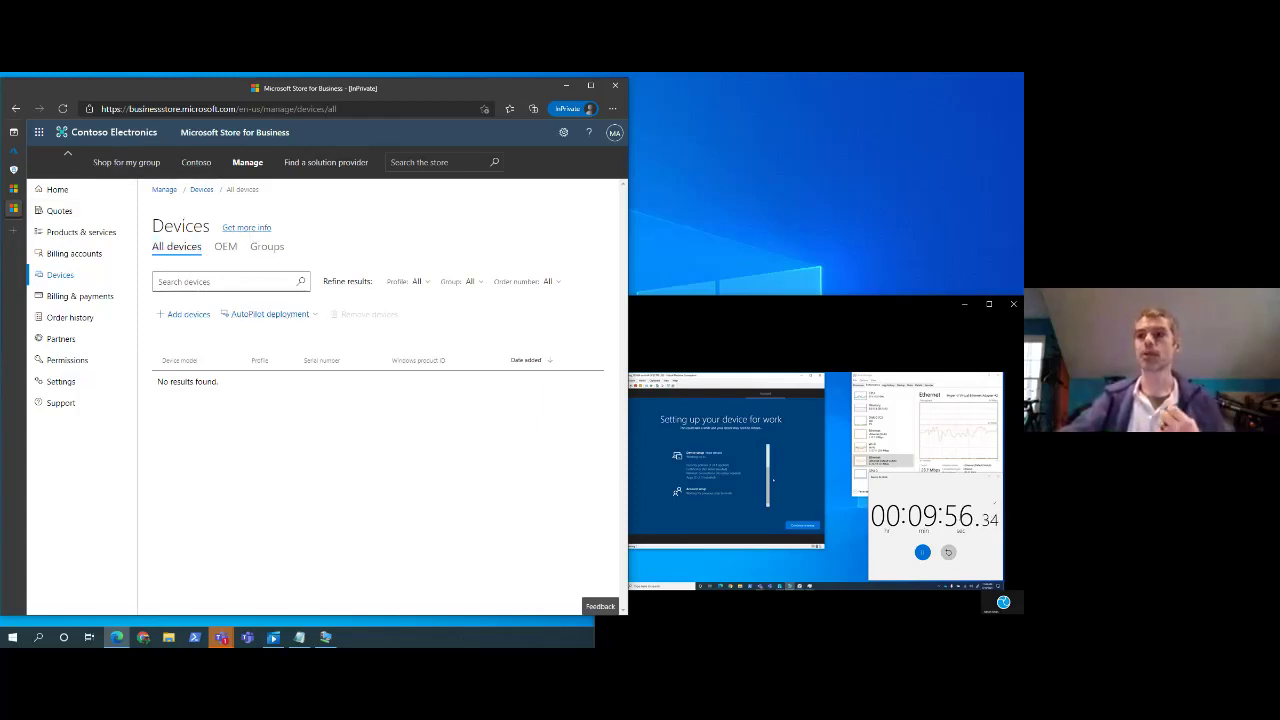
# Step: Choose Edit your profiles from the AutoPilot deployment dropdown
pyautogui.moveTo(12, 182)
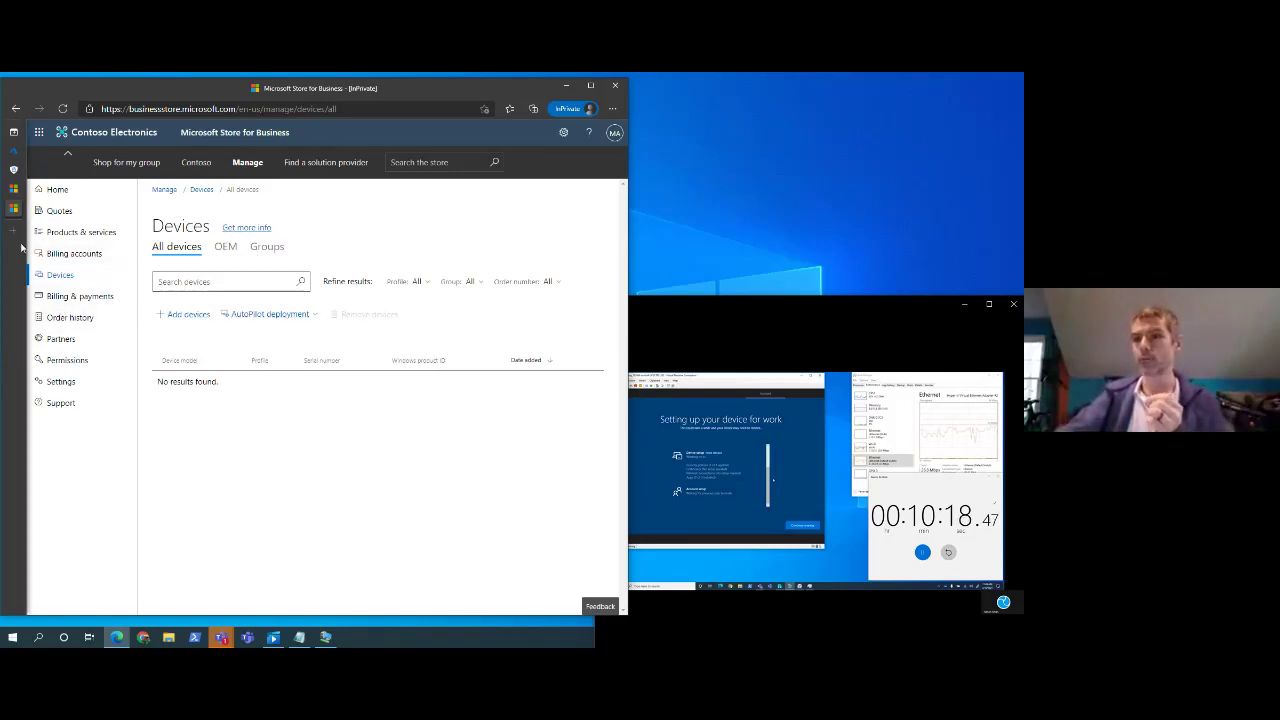
pyautogui.click(300, 317)
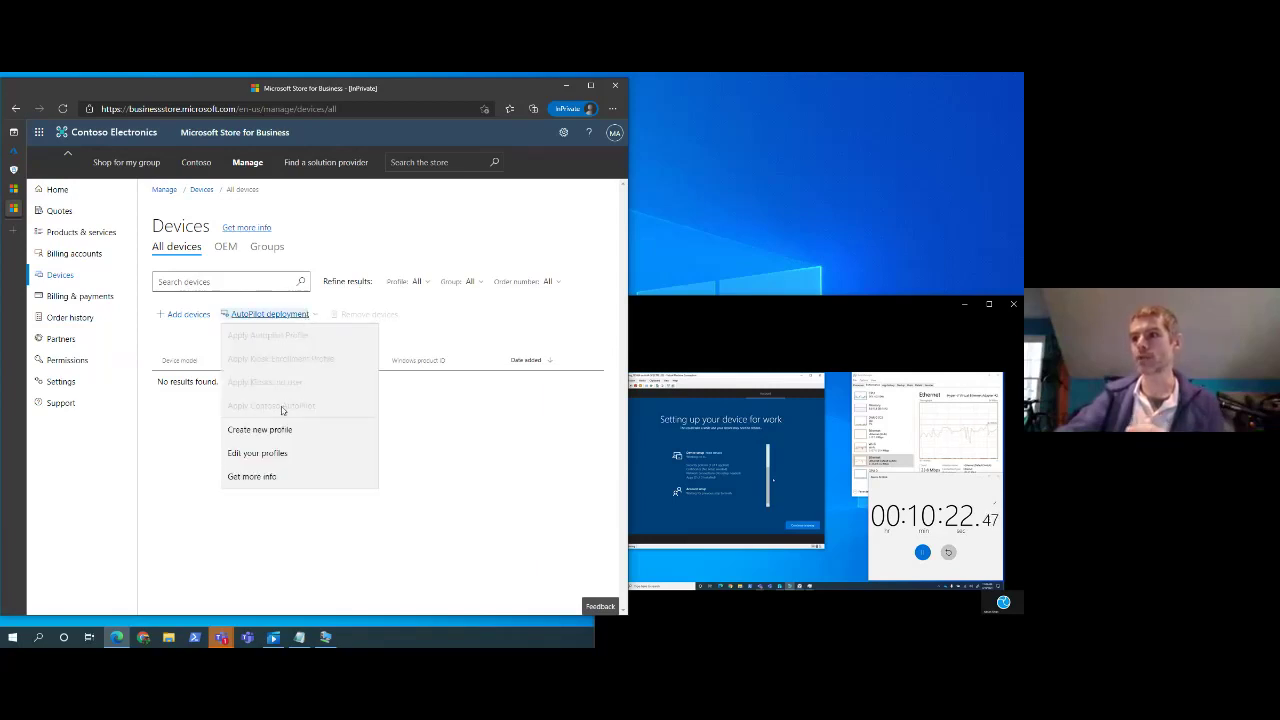
pyautogui.click(270, 453)
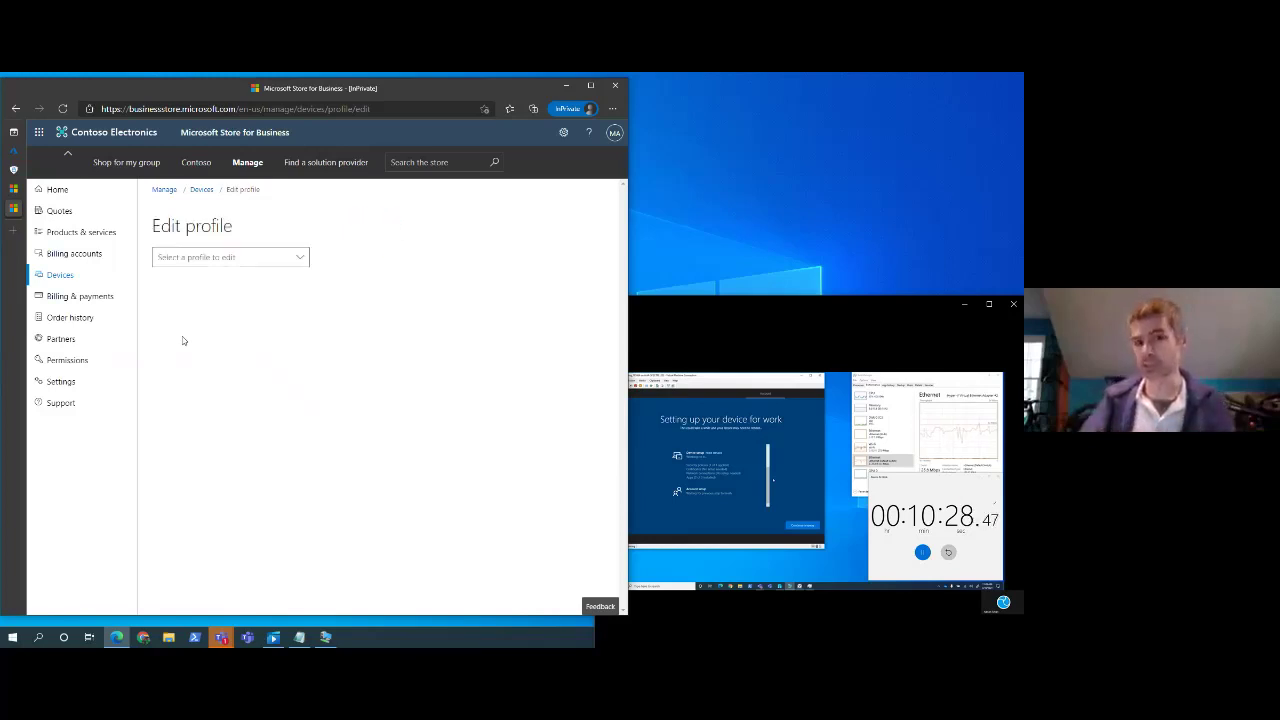
# Step: Select the Contoso AutoPilot profile in the Select a profile to edit dropdown
pyautogui.click(296, 258)
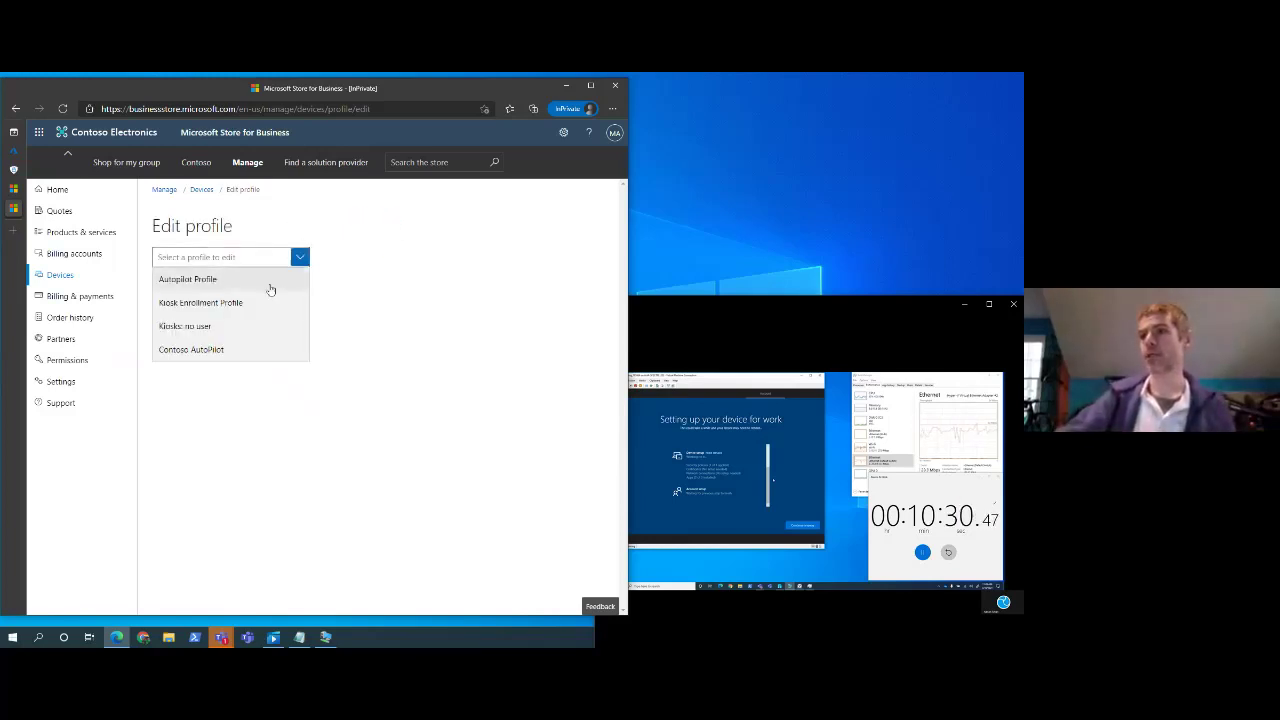
pyautogui.click(208, 350)
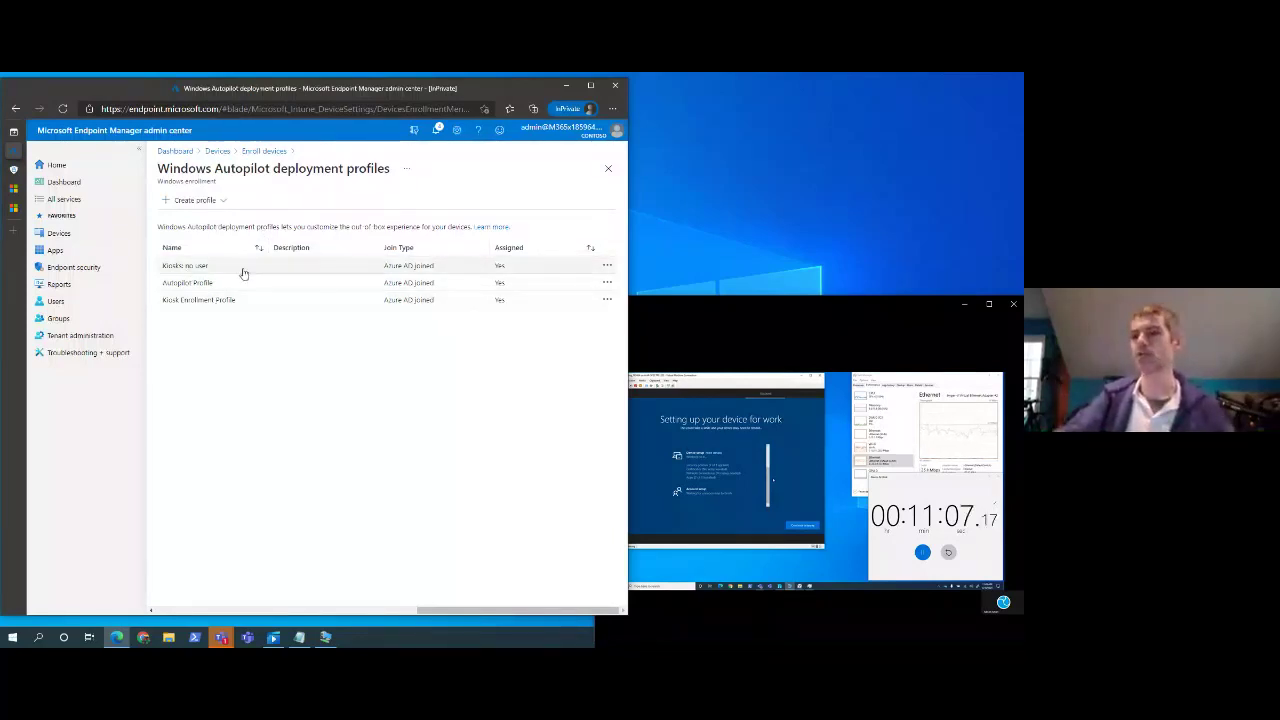
# Step: Open Autopilot Profile's Properties, then follow the breadcrumbs back to Enroll devices
pyautogui.click(190, 284)
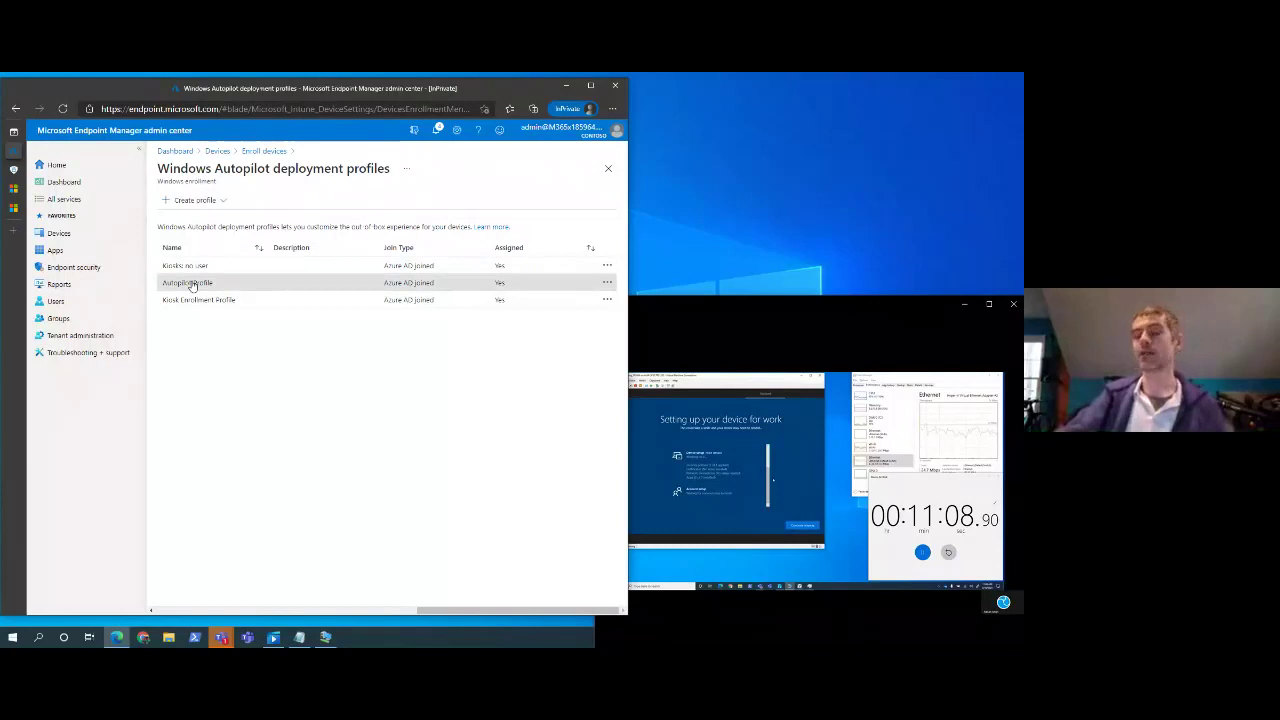
pyautogui.click(205, 261)
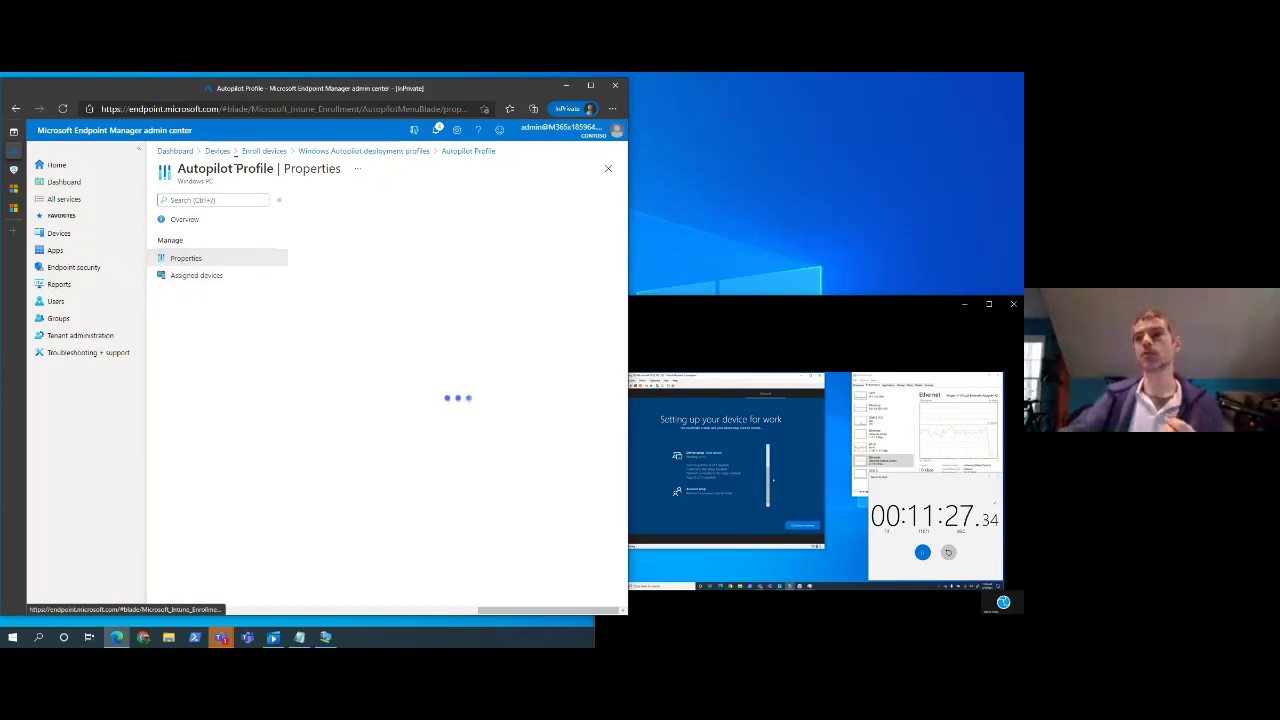
pyautogui.click(340, 152)
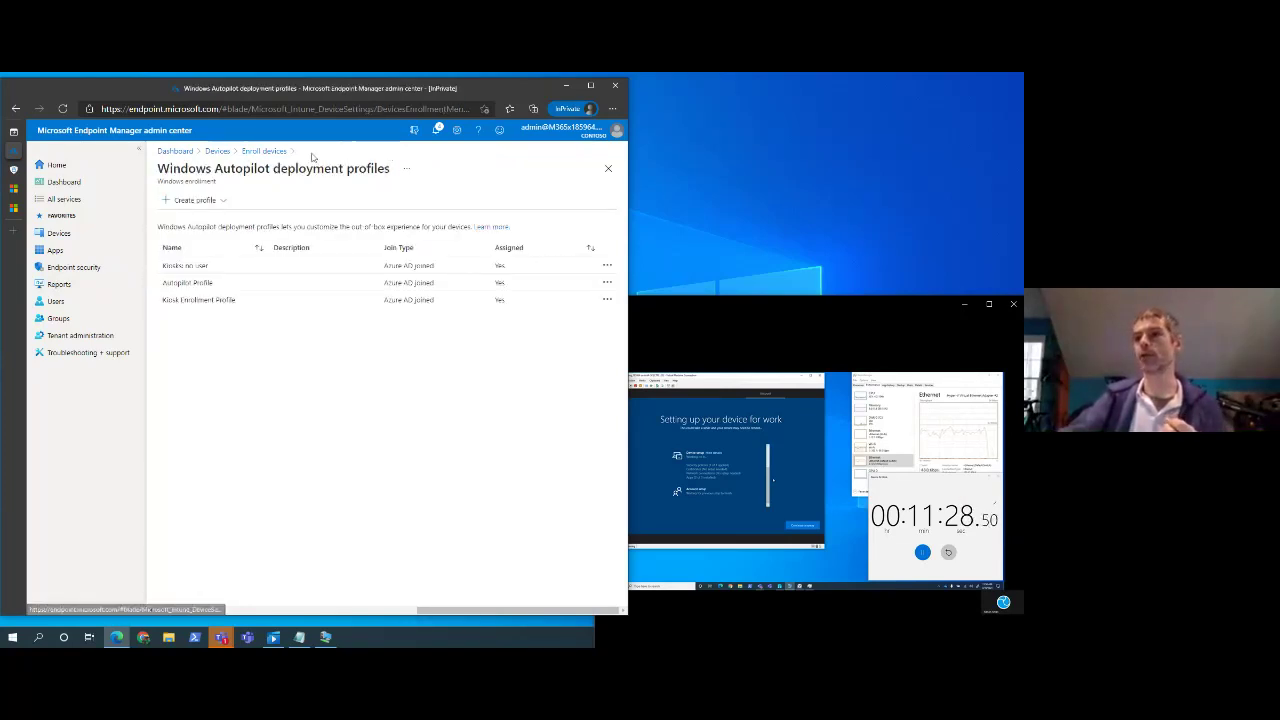
pyautogui.click(260, 152)
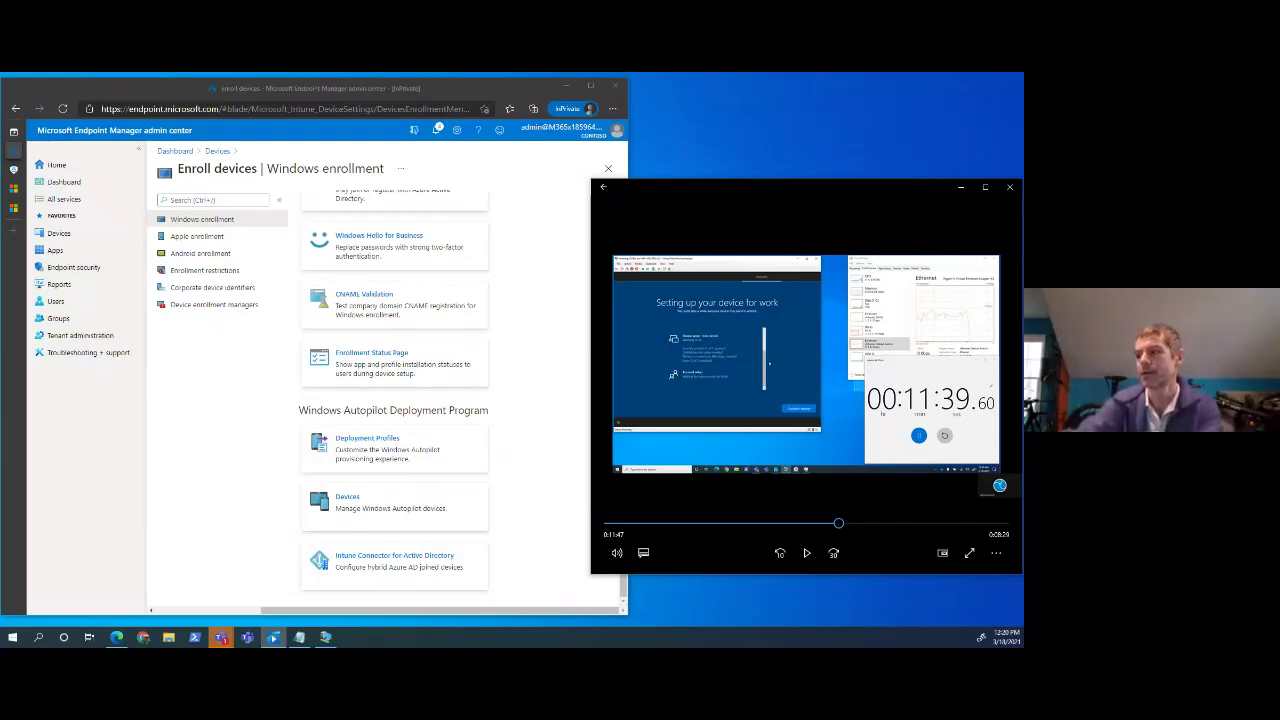
# Step: Drag the Movies & TV player lower and bring up the VM's Windows sign-in screen
pyautogui.moveTo(800, 187); pyautogui.dragTo(802, 279)
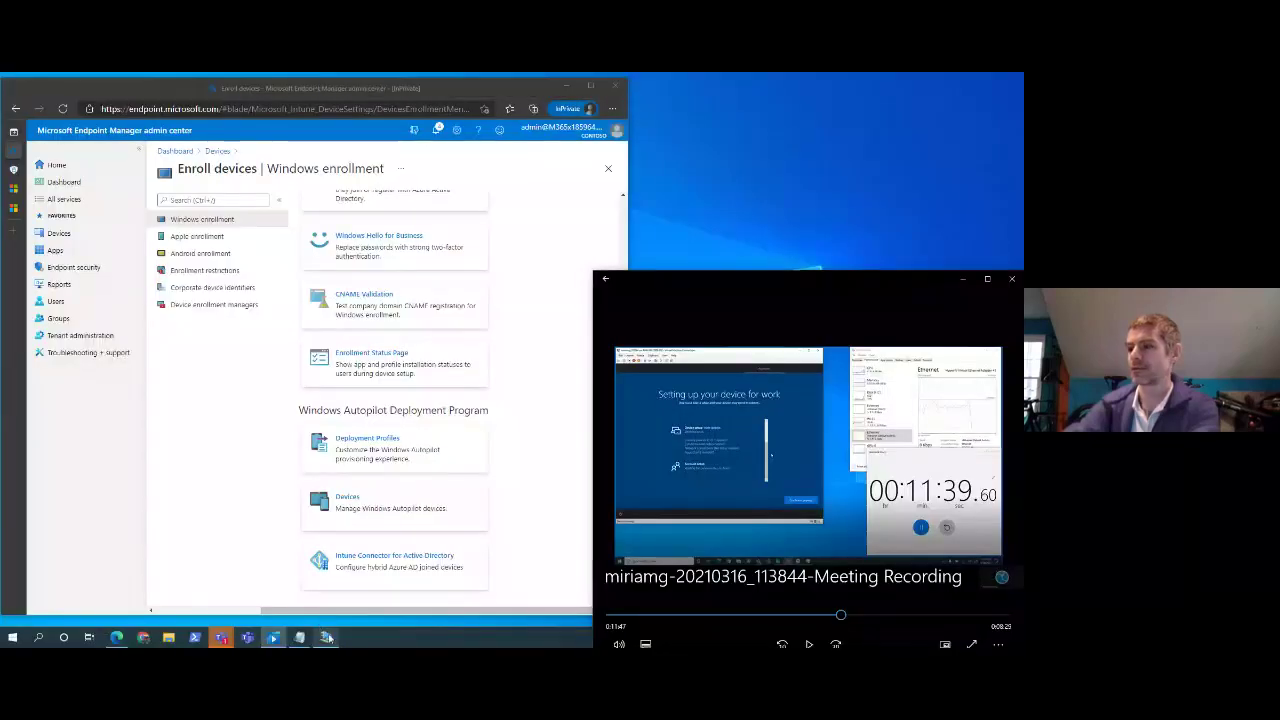
pyautogui.click(326, 637)
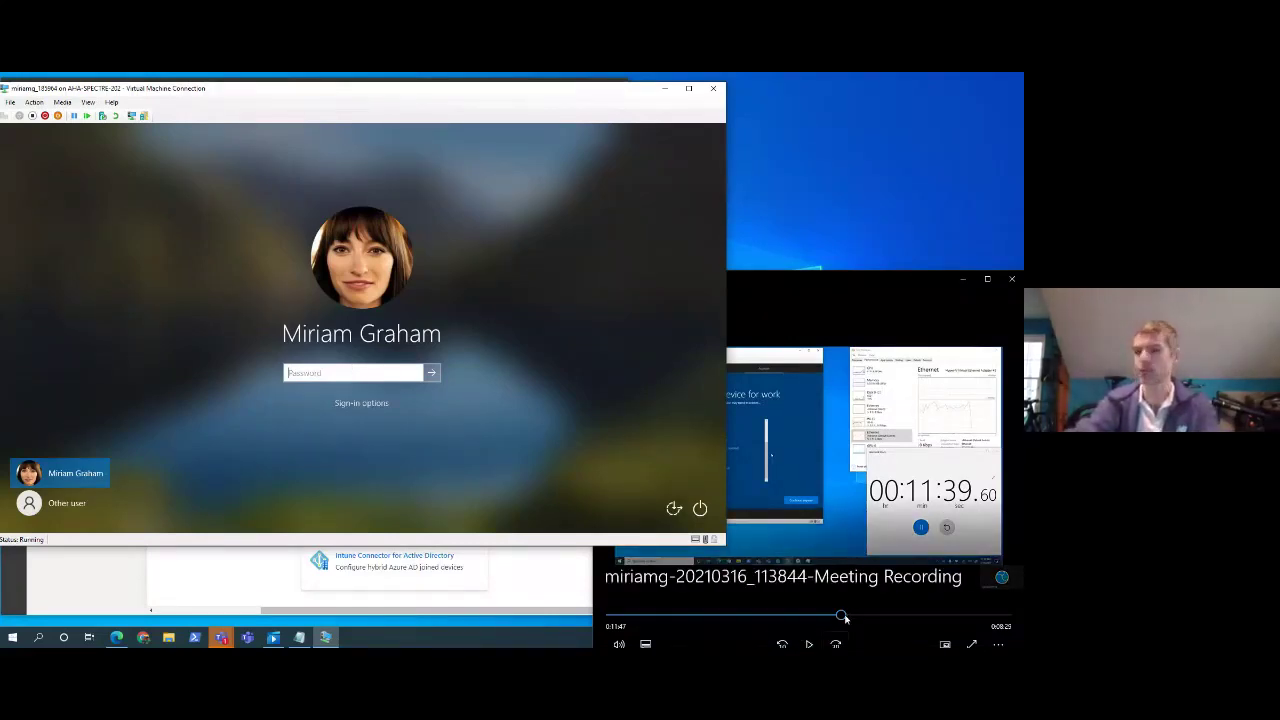
# Step: Skip the recording ahead and sign in to the Windows VM with the user's password
pyautogui.moveTo(845, 619); pyautogui.dragTo(864, 615)
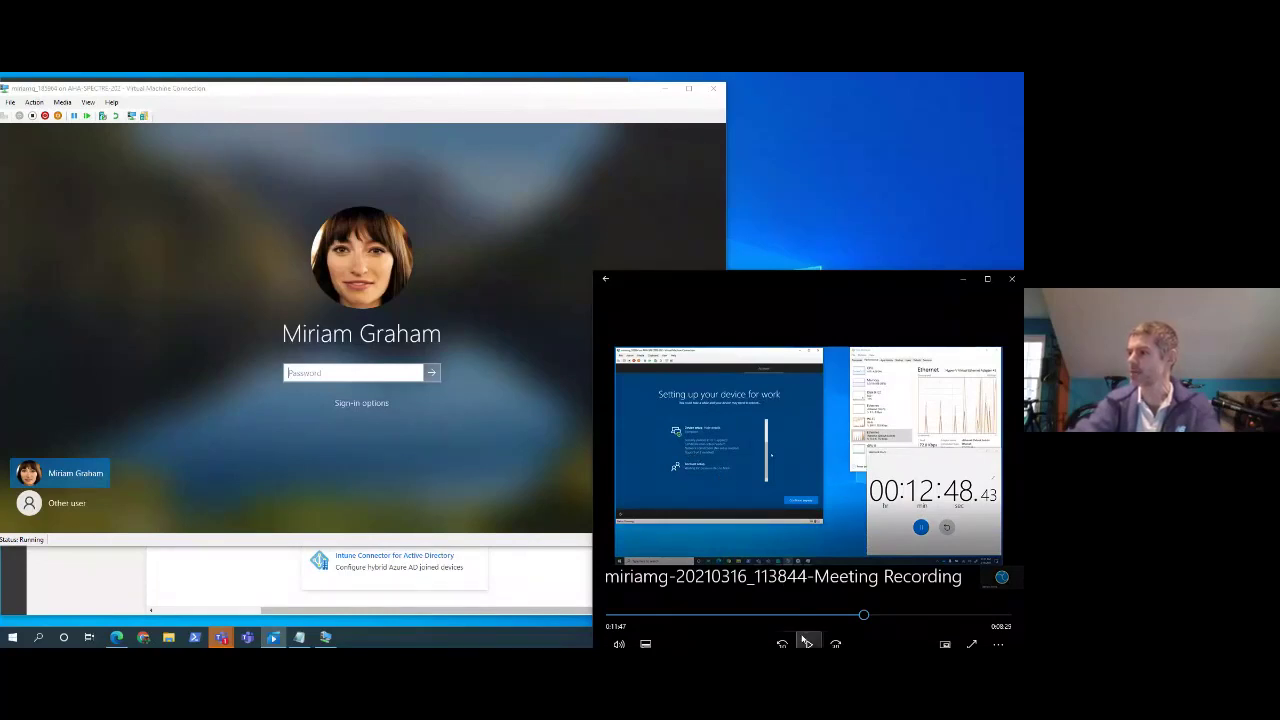
pyautogui.click(337, 375)
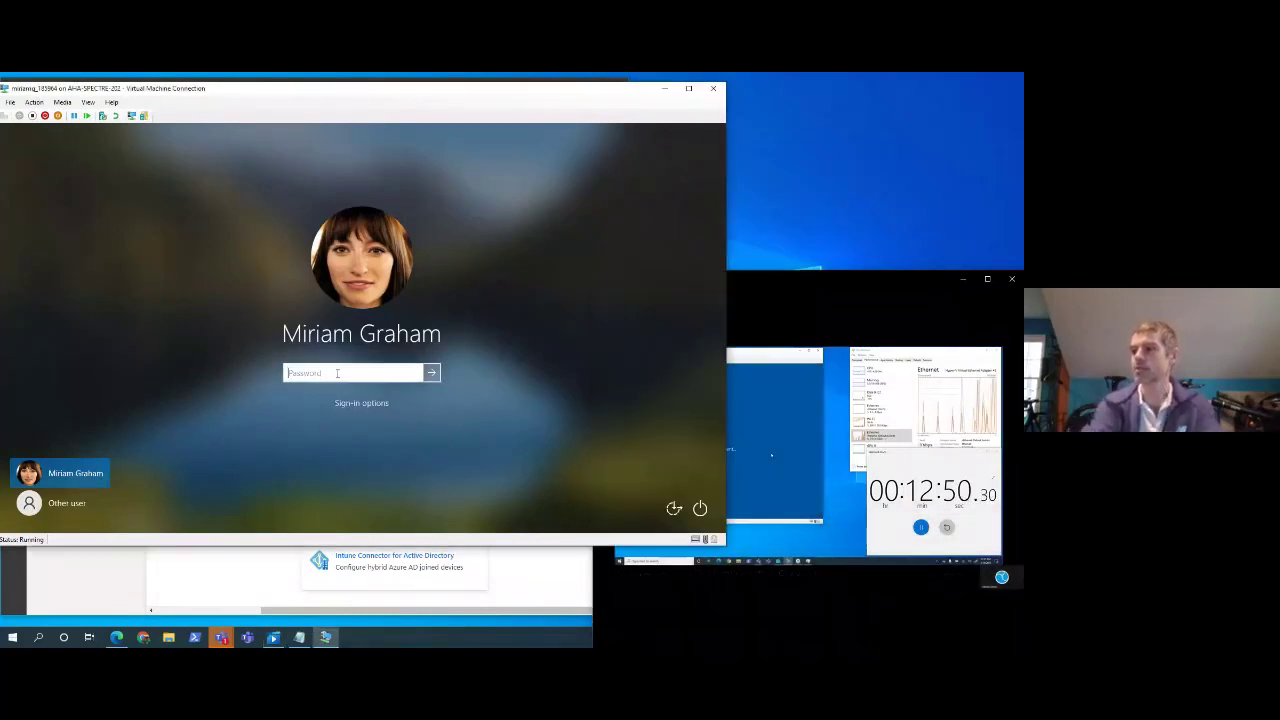
pyautogui.write('*****')
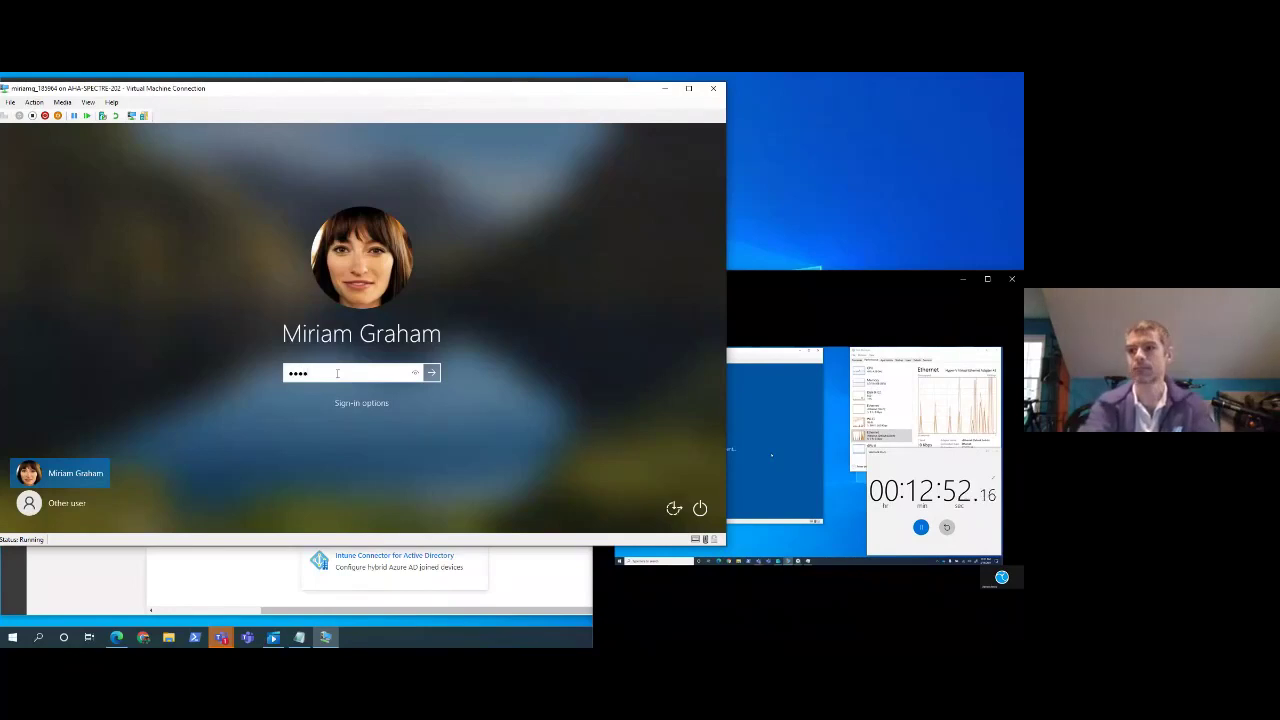
pyautogui.press('Return')
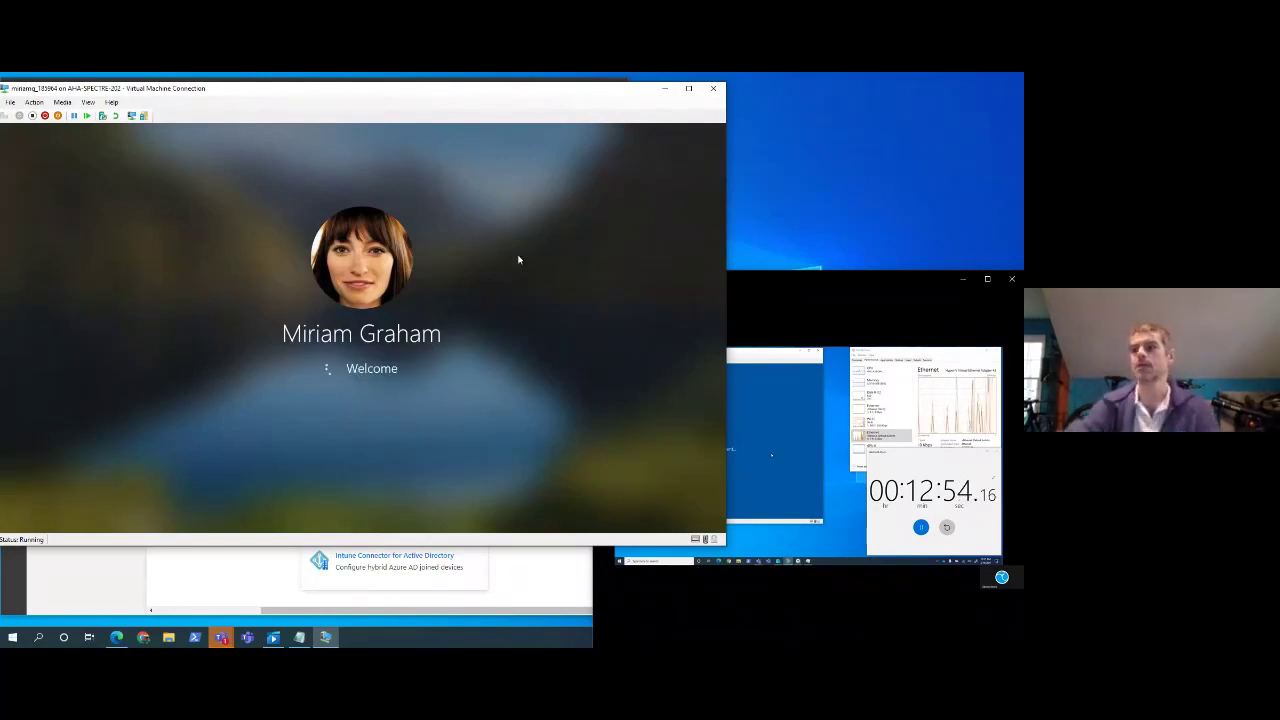
pyautogui.click(187, 569)
pyautogui.click(831, 277)
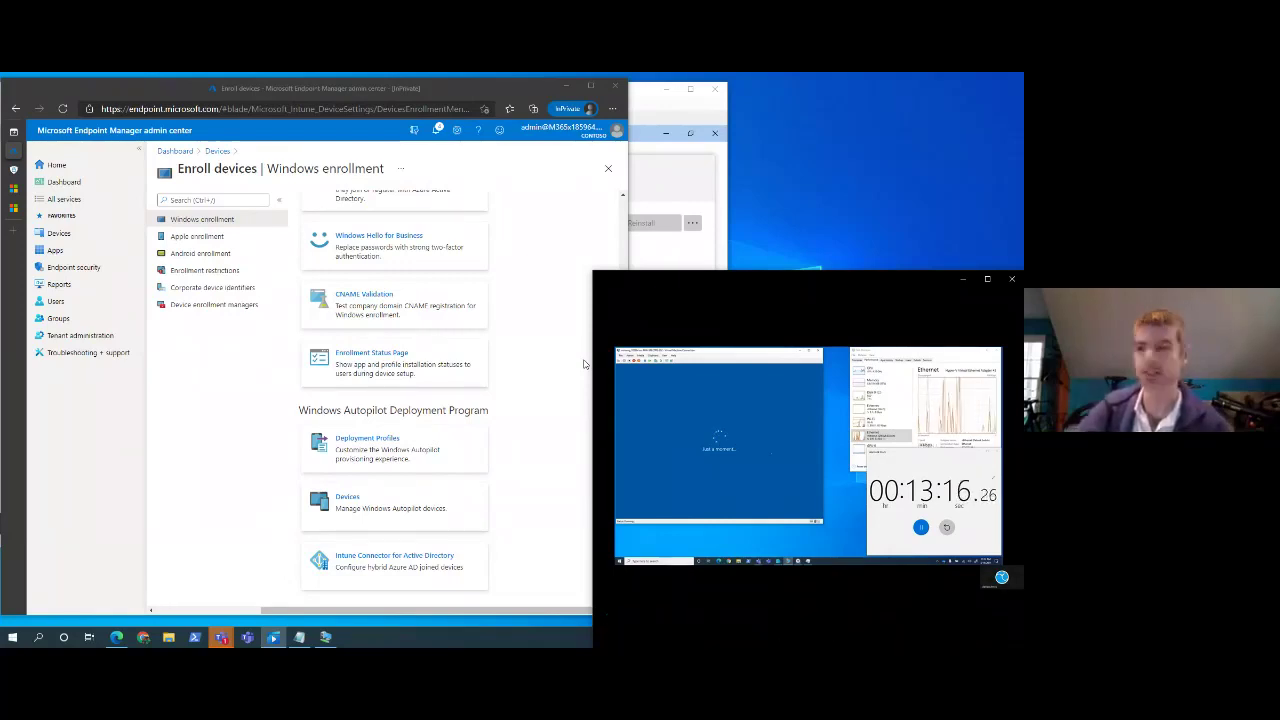
# Step: Open the Devices overview showing Intune enrolled devices by platform
pyautogui.moveTo(812, 375)
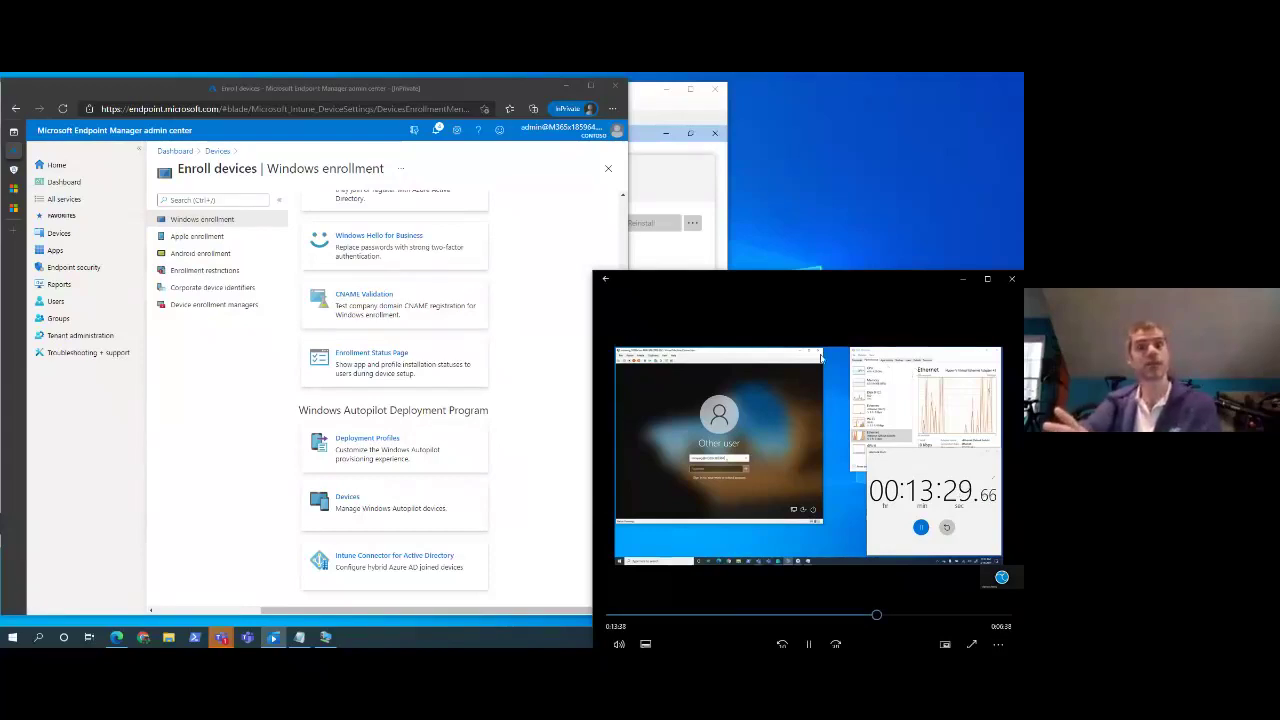
pyautogui.click(57, 234)
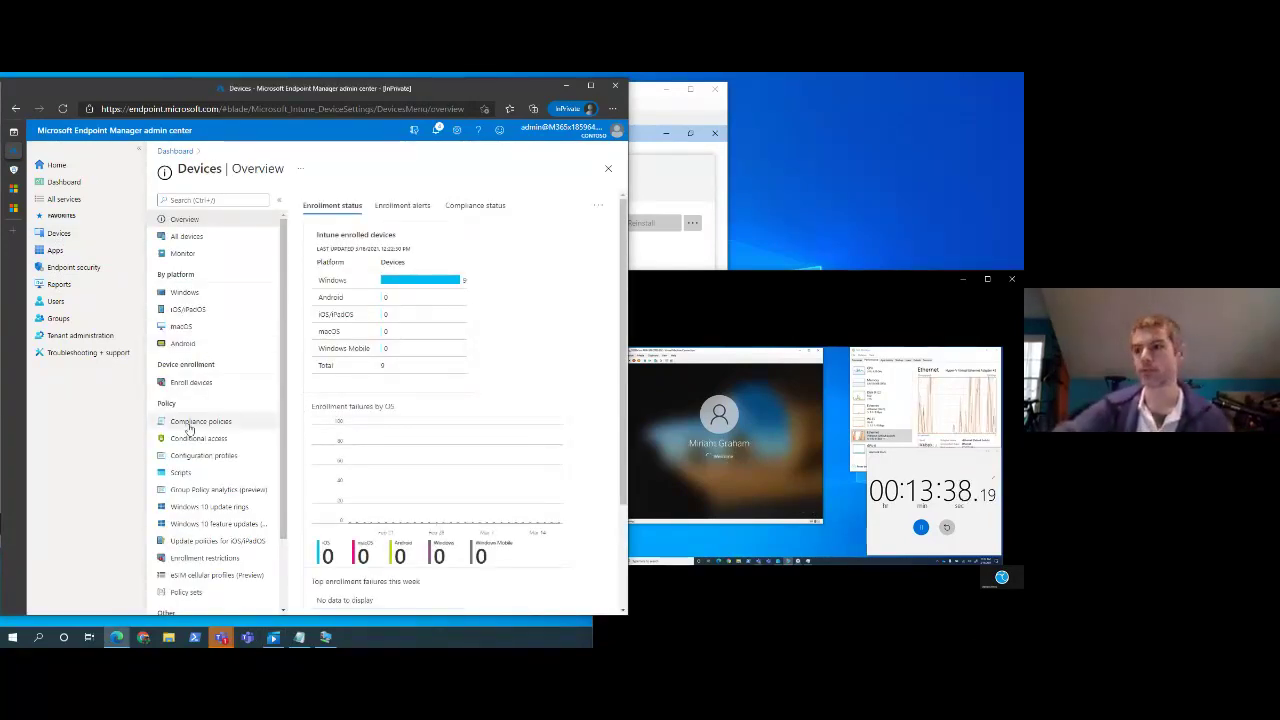
# Step: Open the Configuration profiles list, then scroll the Devices menu toward Policy sets
pyautogui.click(194, 457)
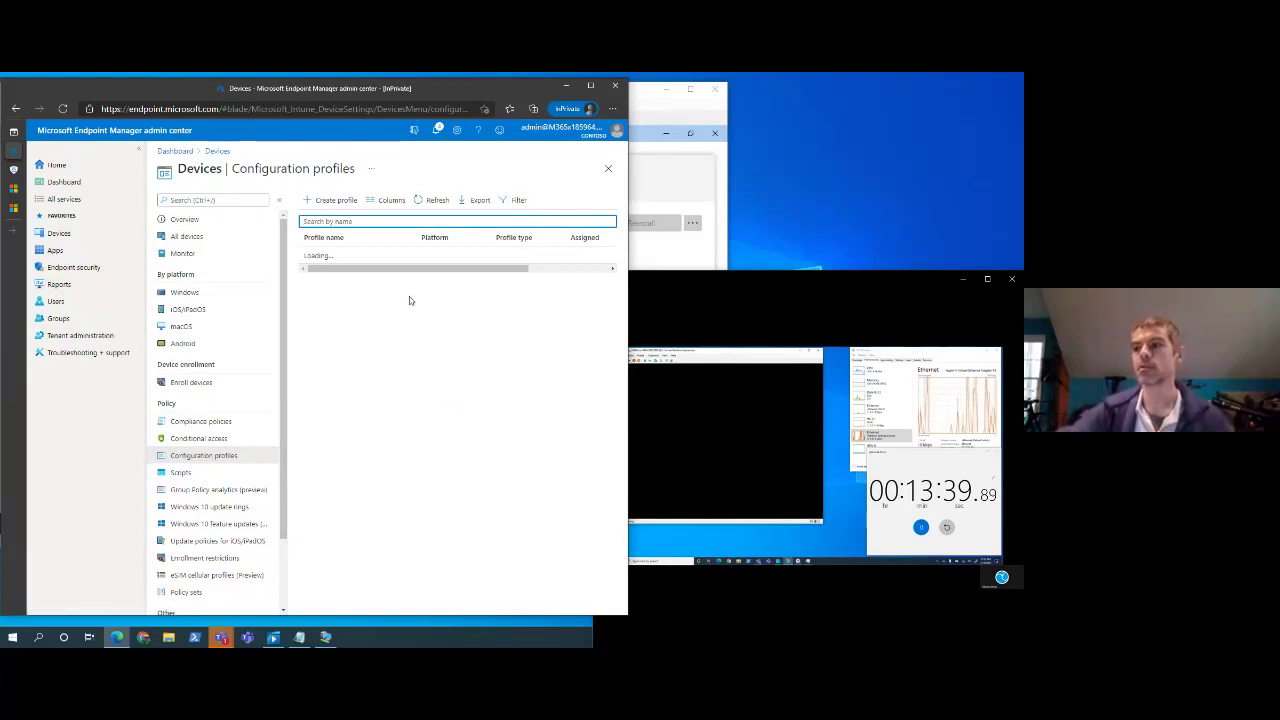
pyautogui.scroll(-5, 434, 291)
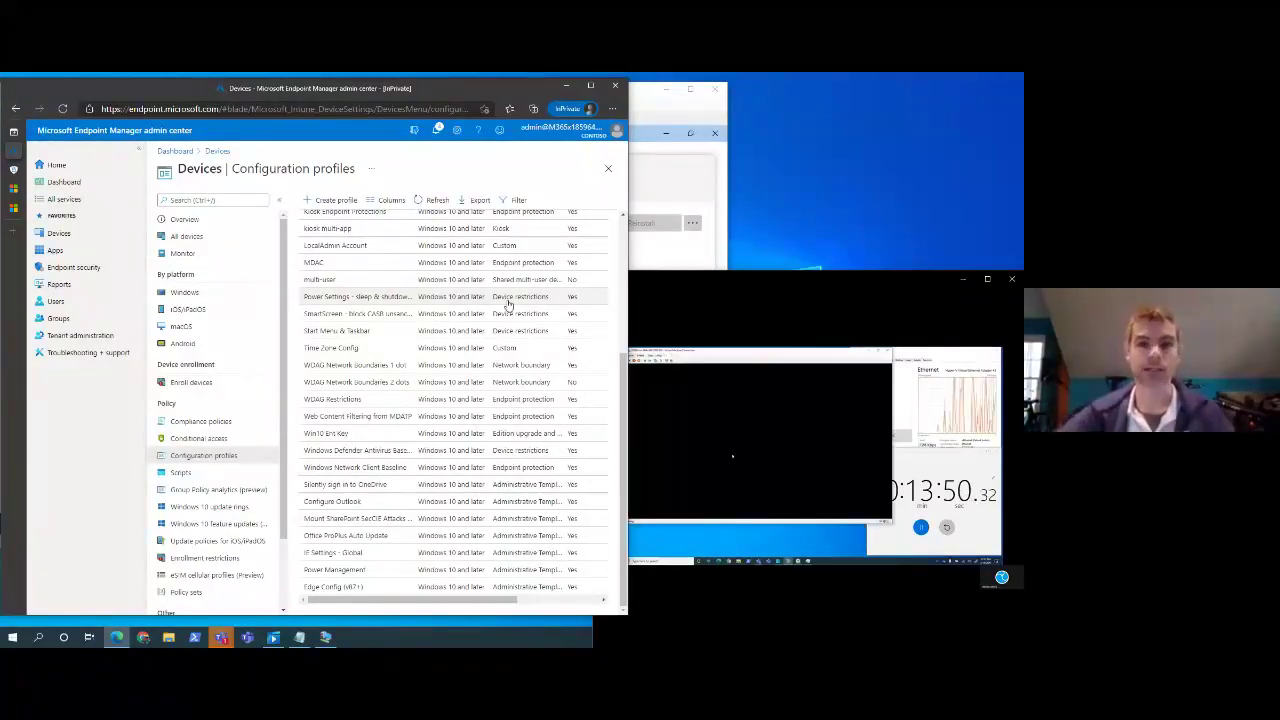
pyautogui.scroll(3, 420, 340)
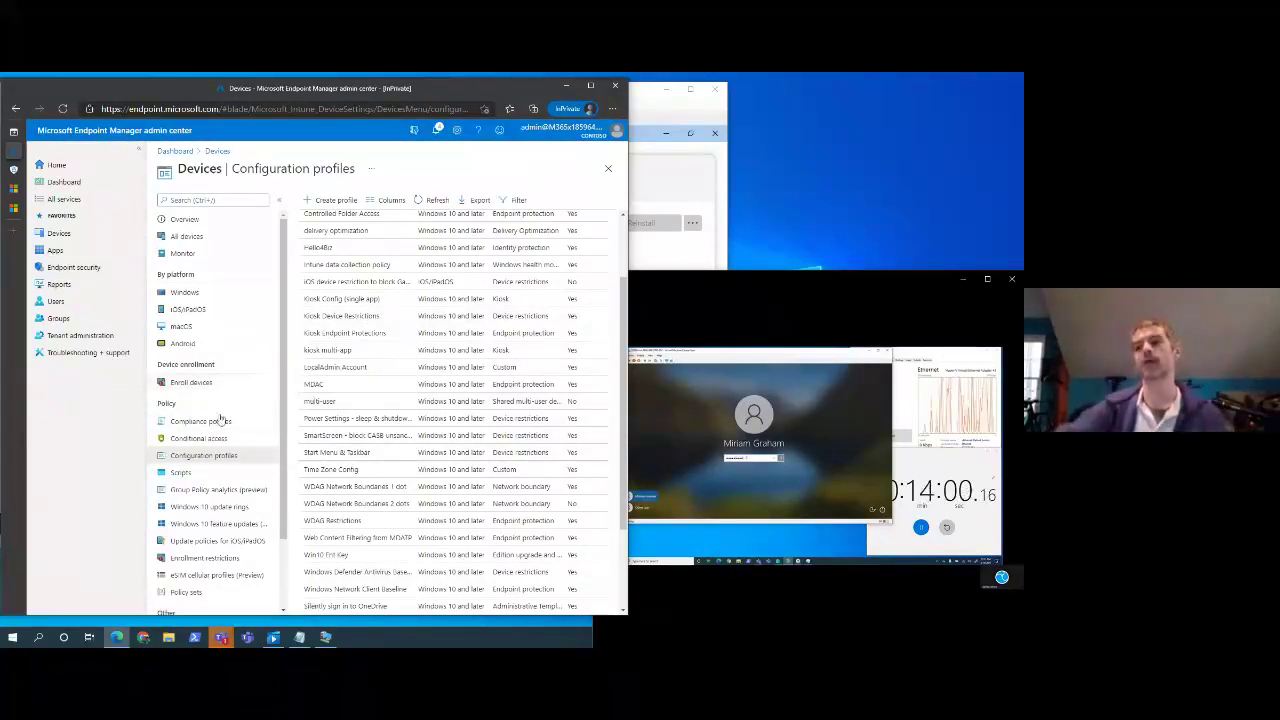
pyautogui.scroll(-1, 198, 543)
pyautogui.scroll(-1, 198, 543)
# Step: Open Policy sets and select the Standard Image policy set
pyautogui.click(200, 489)
pyautogui.click(190, 506)
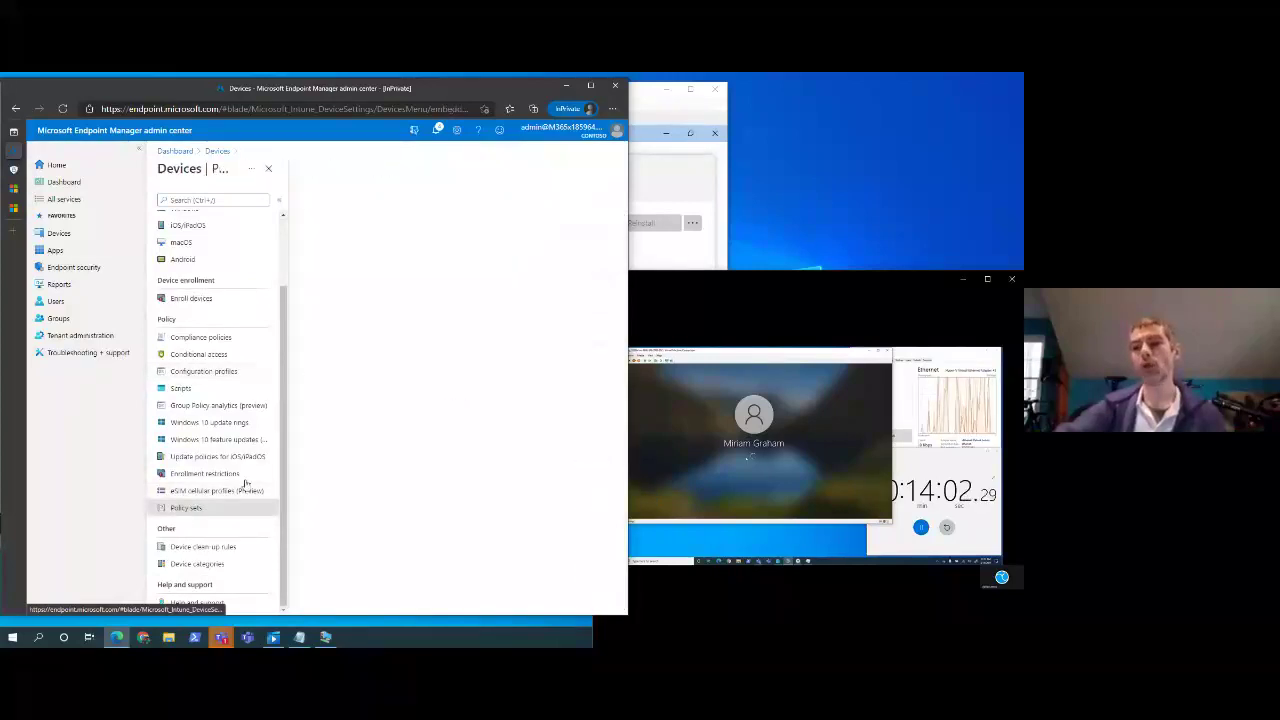
pyautogui.click(188, 259)
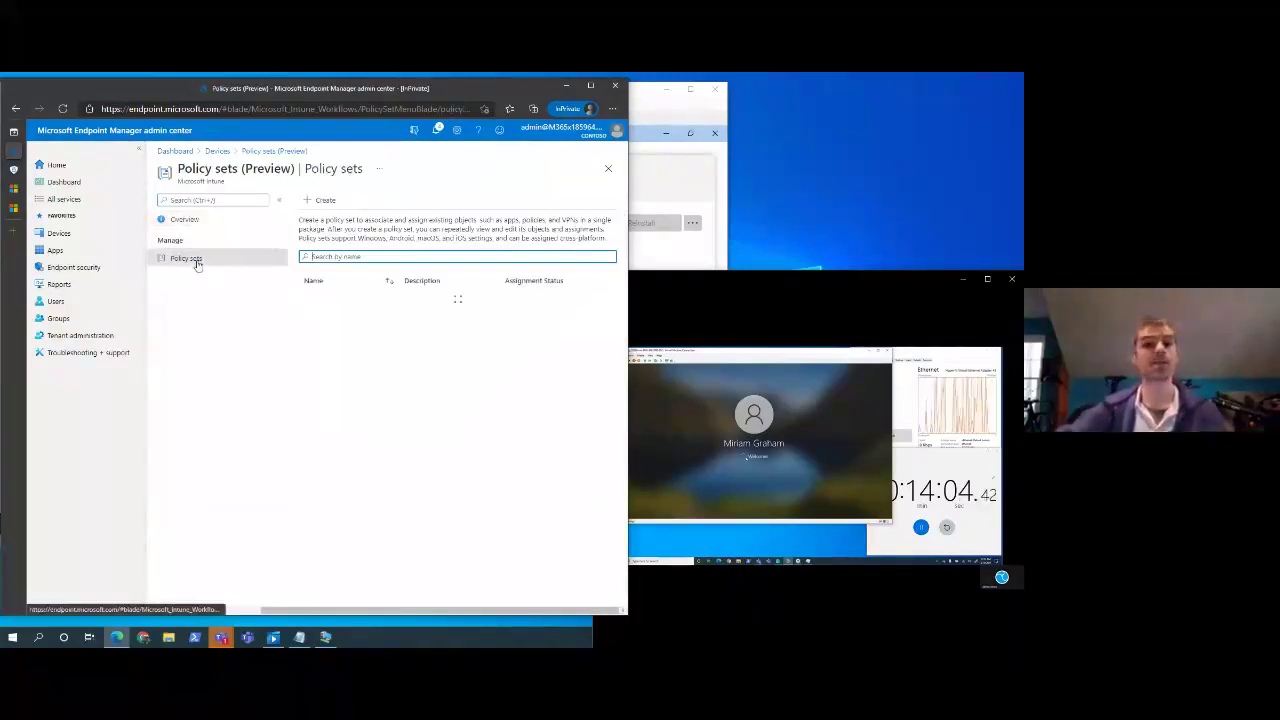
pyautogui.click(327, 371)
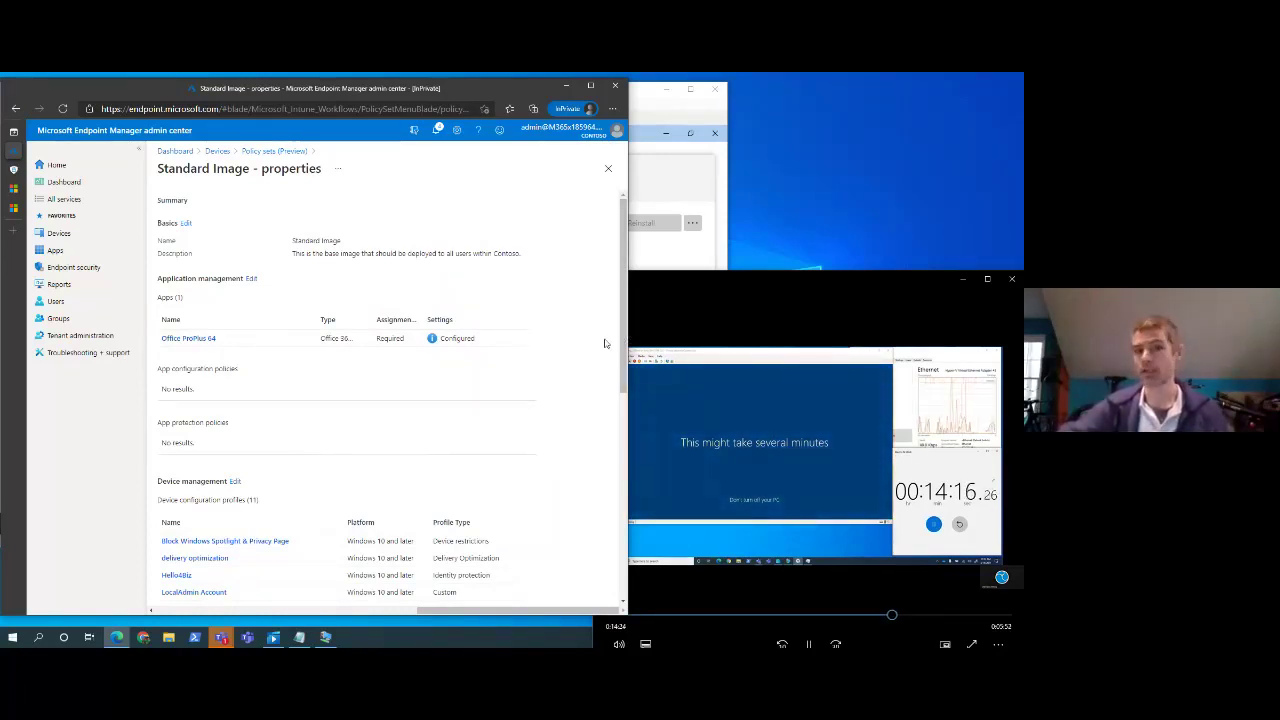
# Step: Review Standard Image's apps, configuration profiles and assignments down to All Users excluding Admins and Kiosk Users
pyautogui.scroll(-1, 600, 340)
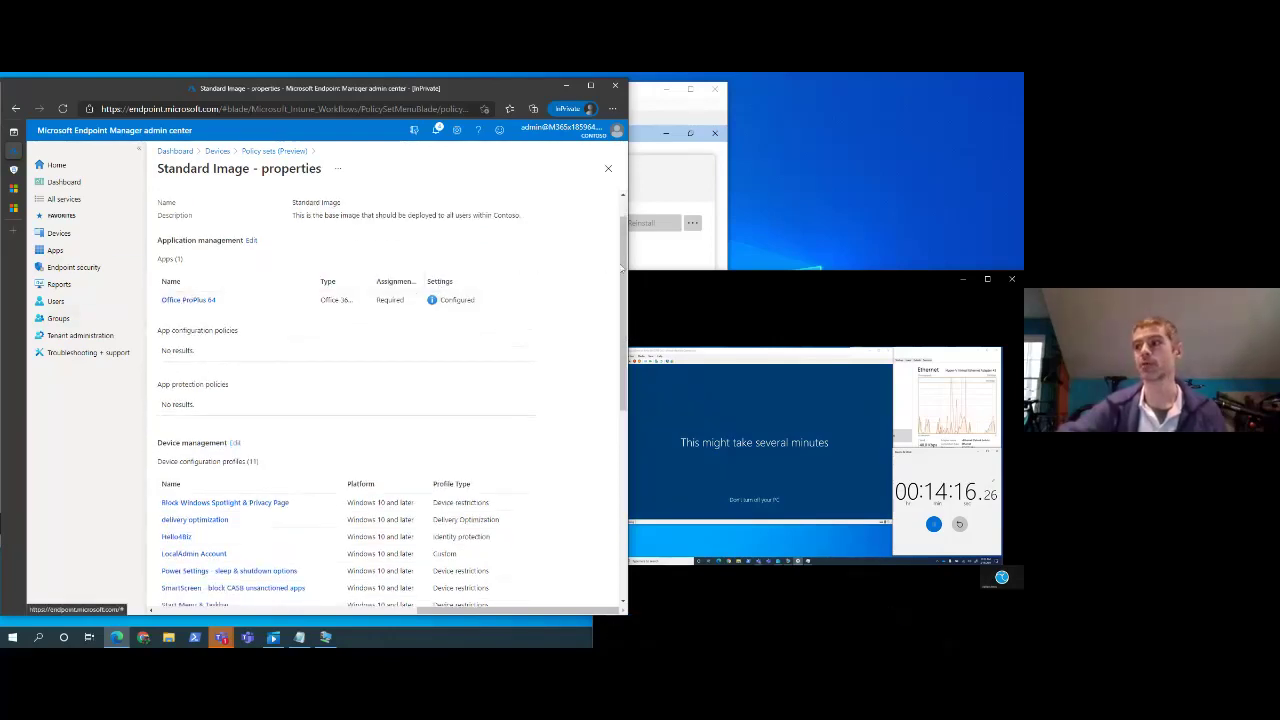
pyautogui.scroll(-5, 186, 324)
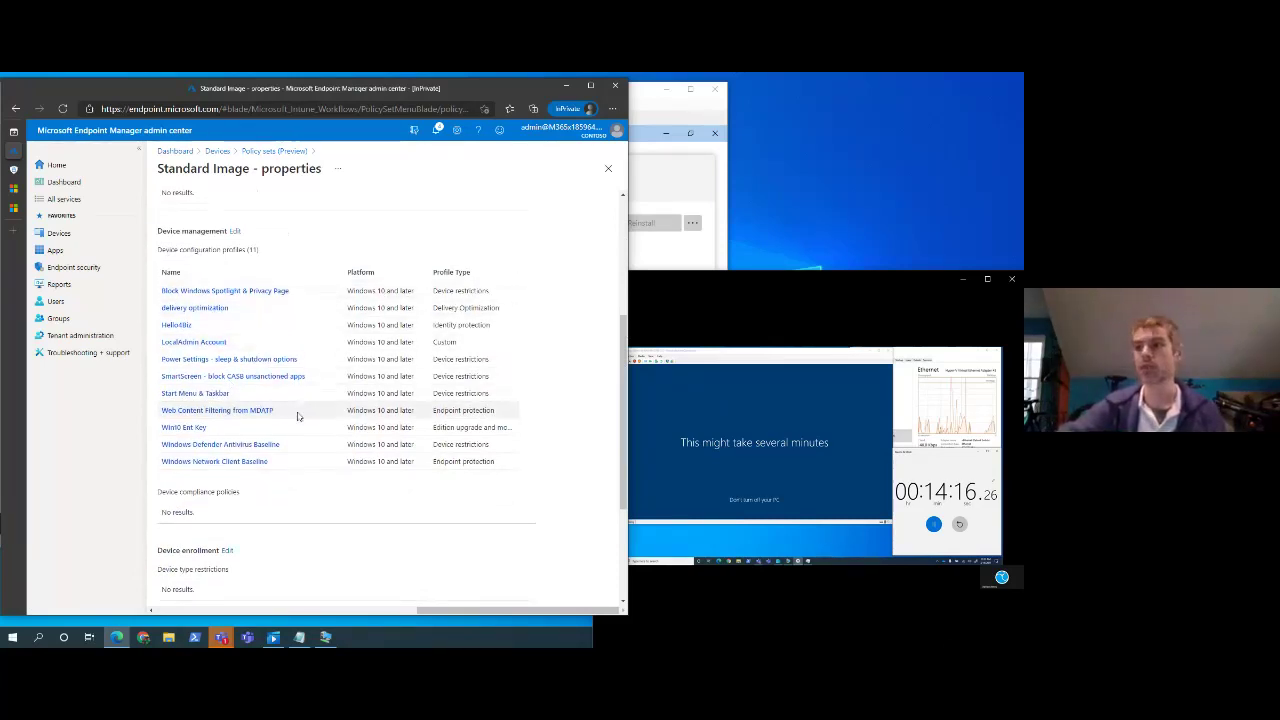
pyautogui.scroll(-4, 297, 416)
pyautogui.scroll(-1, 297, 416)
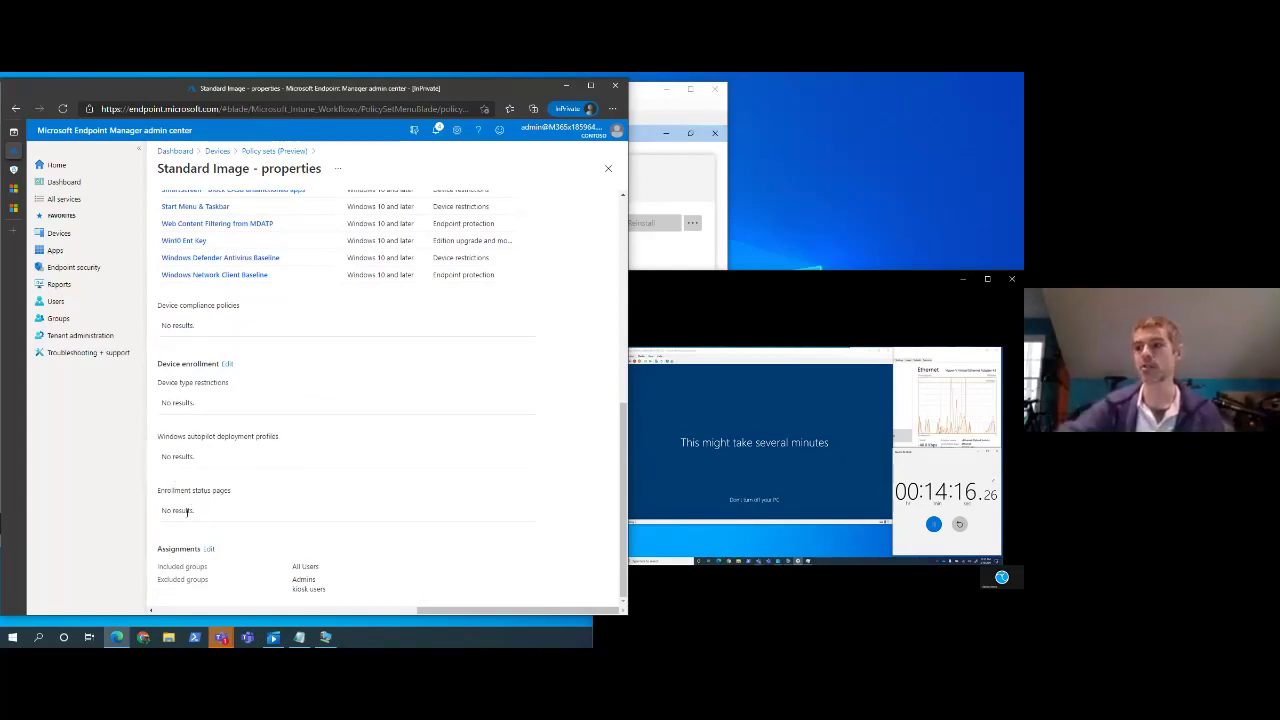
pyautogui.moveTo(863, 513)
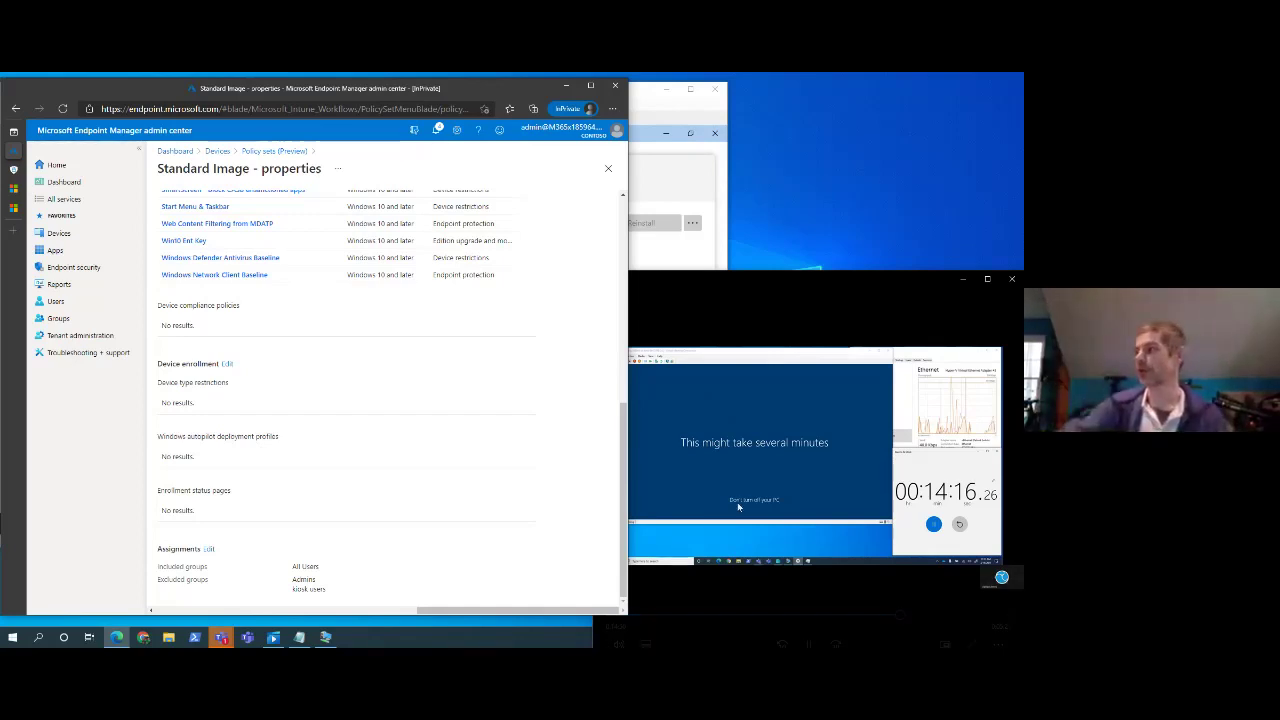
# Step: Skip the VM recording ahead to 'Setting up your device for work'
pyautogui.click(903, 614)
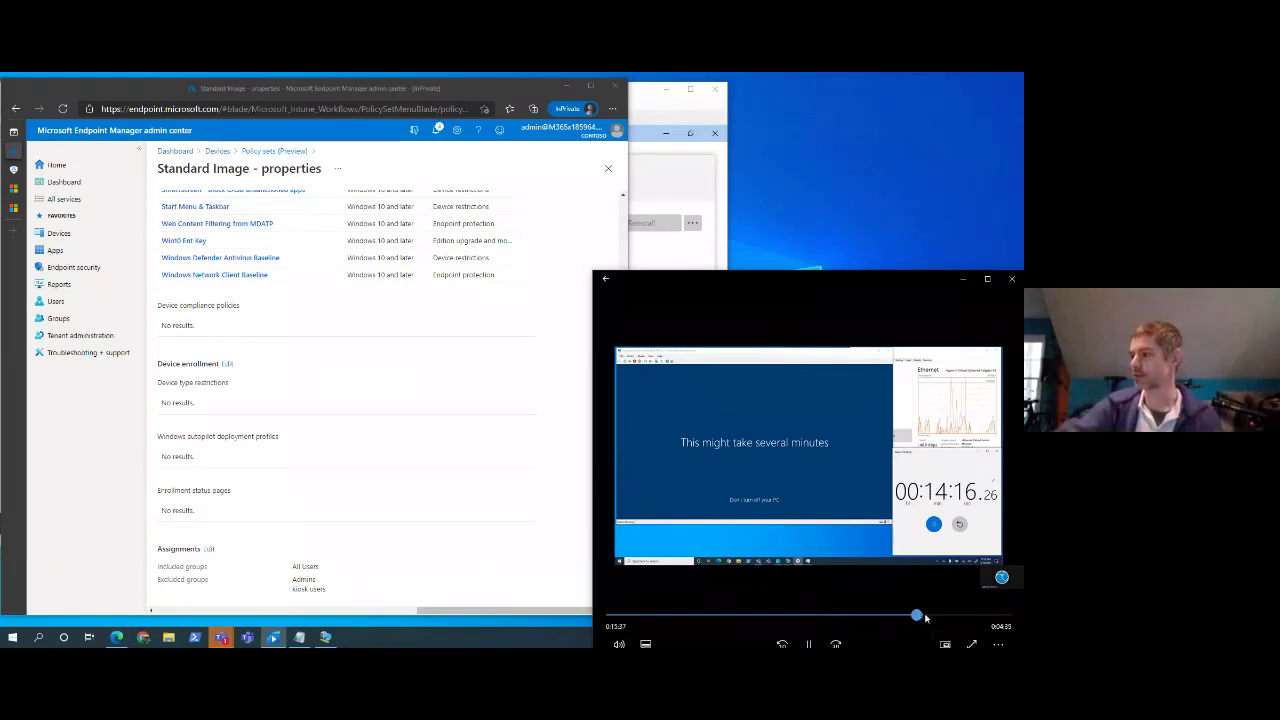
pyautogui.moveTo(952, 620); pyautogui.dragTo(960, 622)
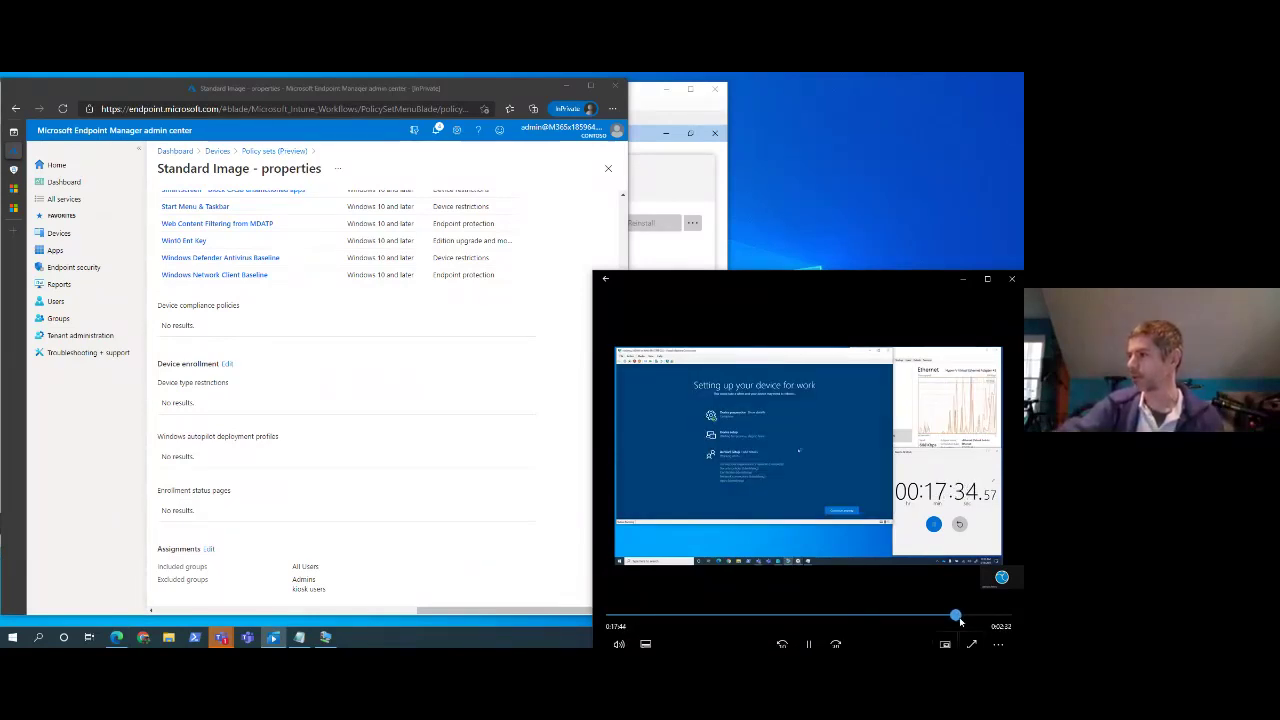
# Step: List the Windows devices and open the DESKTOP-A0CENPL device overview
pyautogui.click(66, 234)
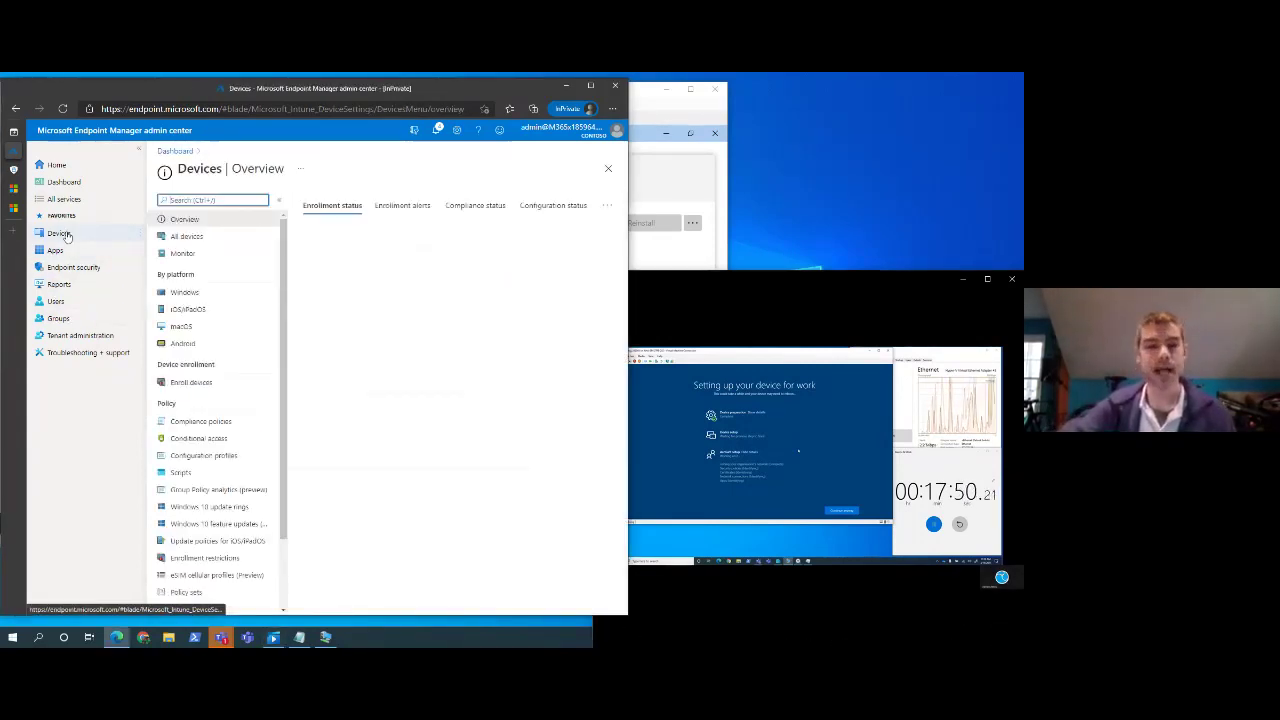
pyautogui.click(181, 292)
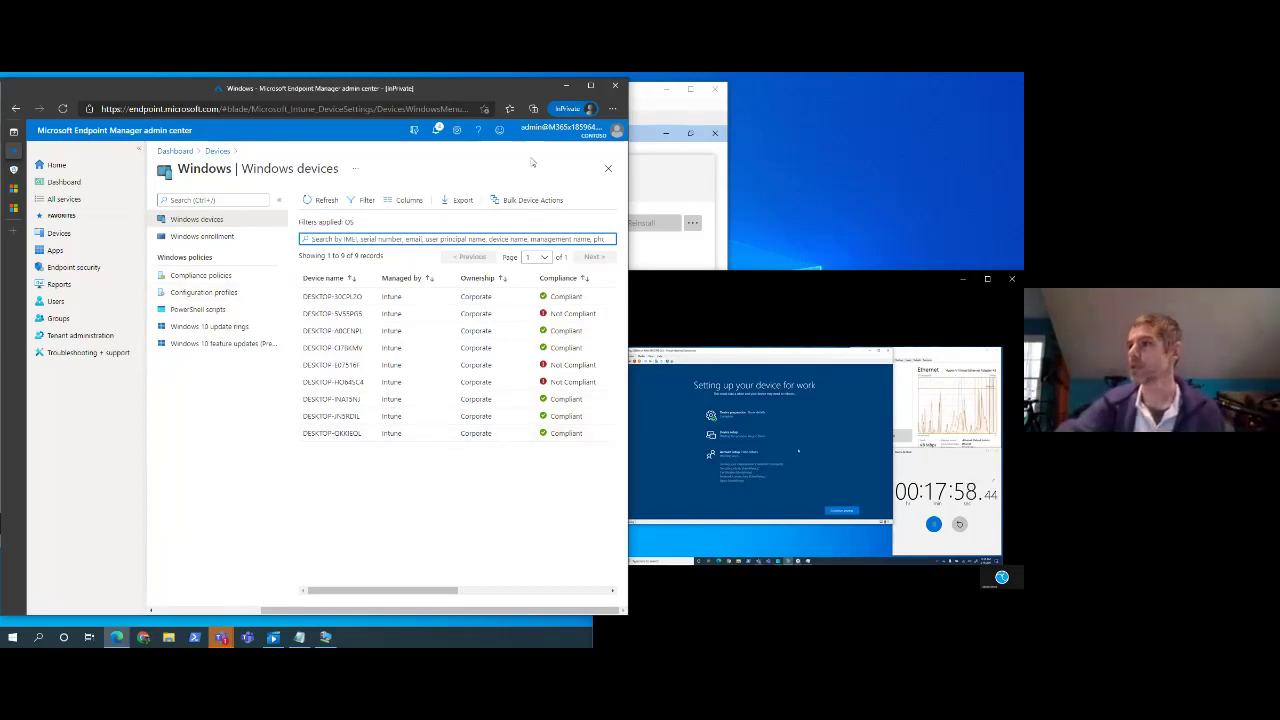
pyautogui.moveTo(383, 588); pyautogui.dragTo(539, 599)
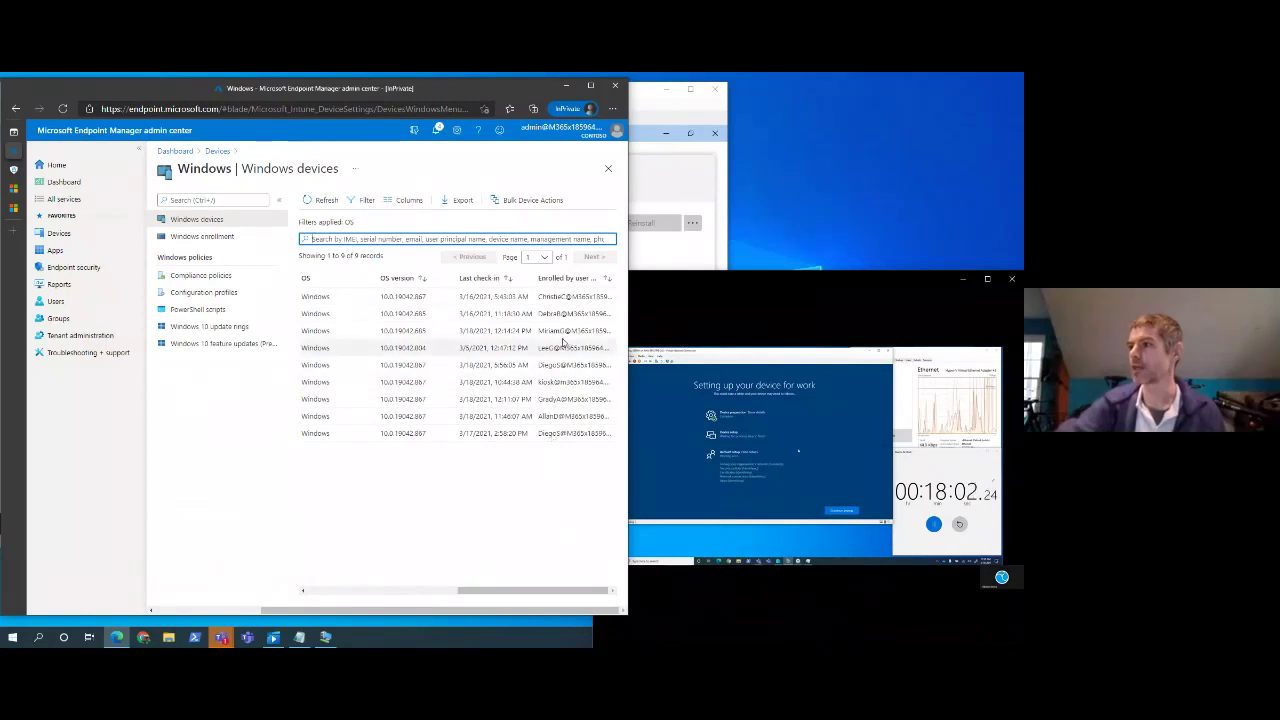
pyautogui.click(547, 330)
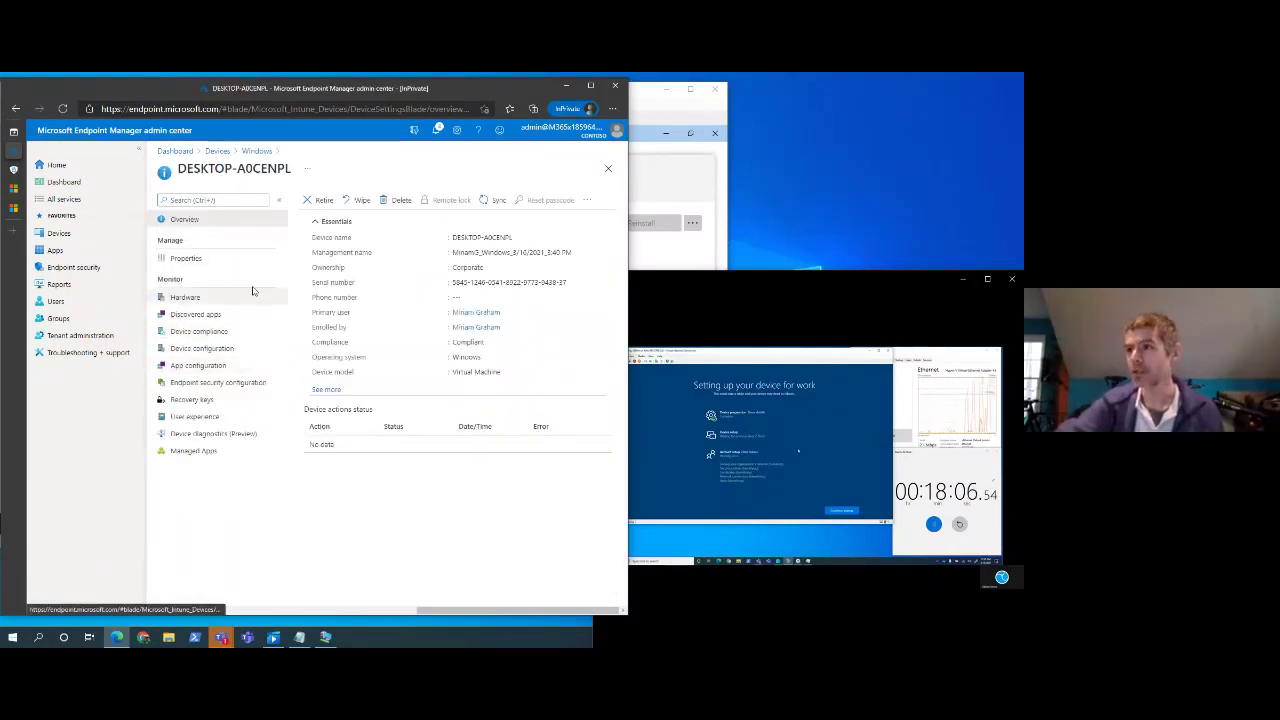
# Step: Review DESKTOP-A0CENPL's Properties, Hardware, Discovered apps, Device compliance and Device configuration results
pyautogui.click(183, 258)
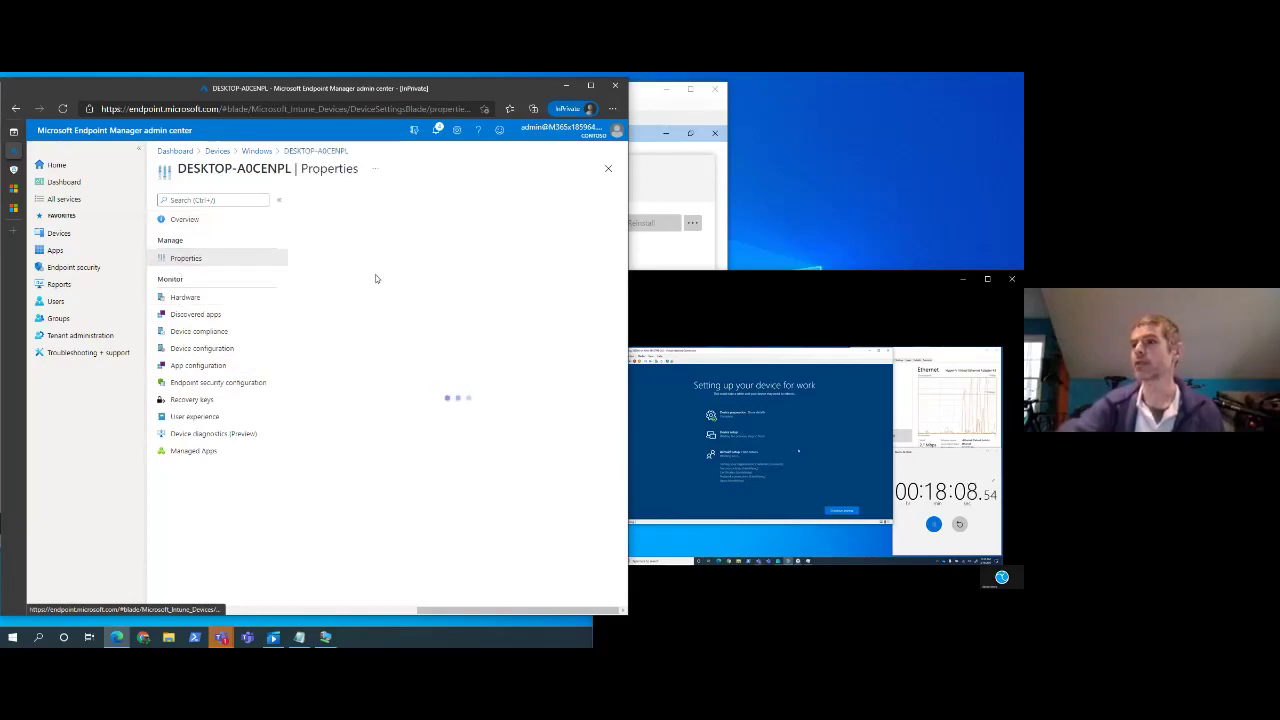
pyautogui.click(184, 298)
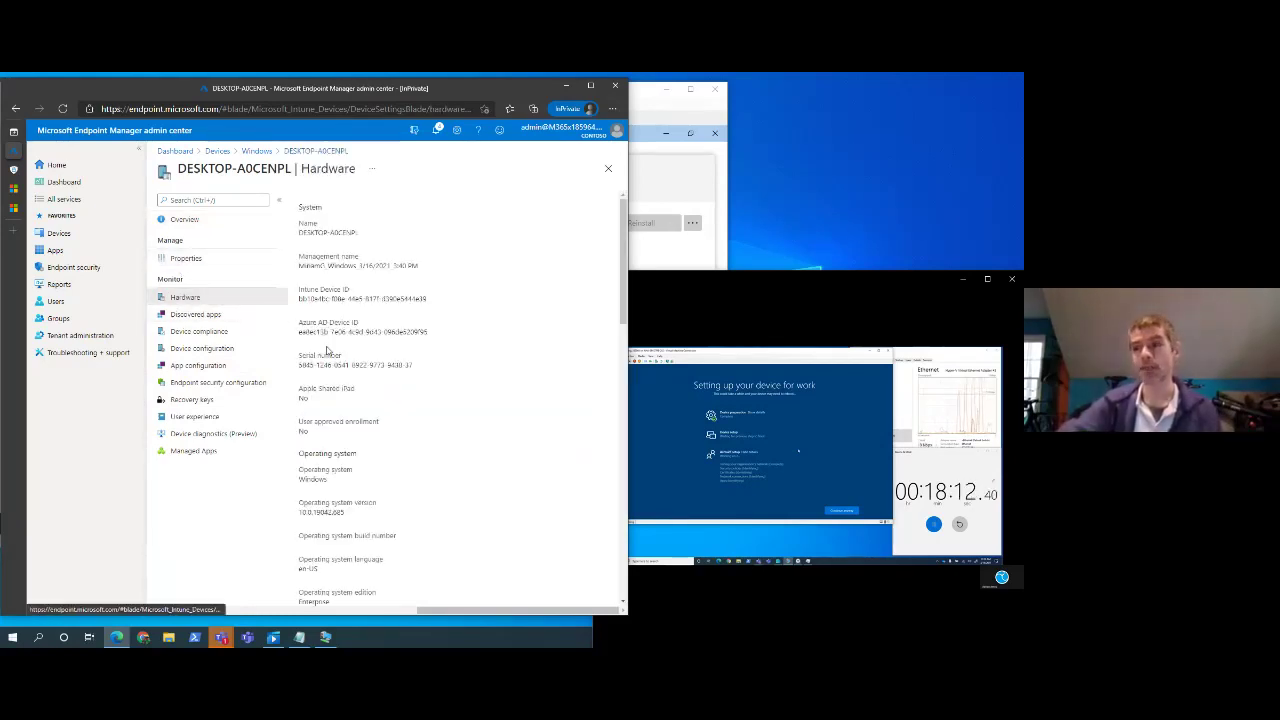
pyautogui.scroll(-4, 330, 352)
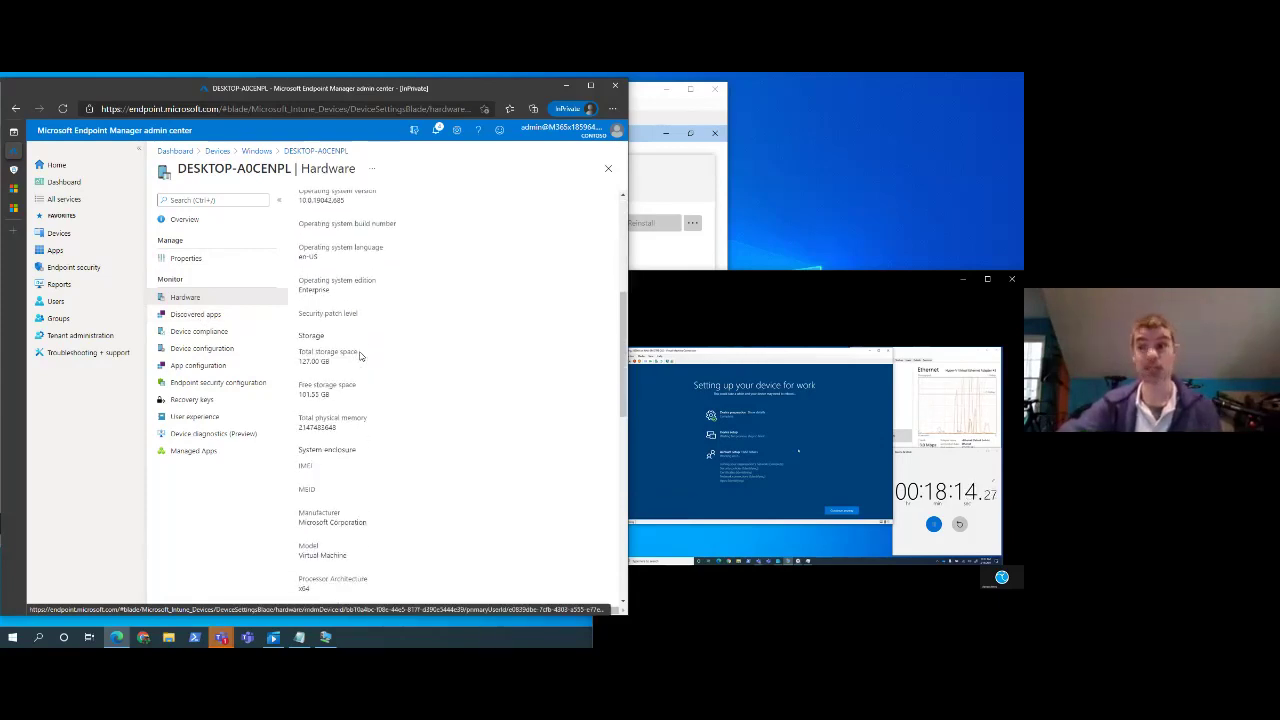
pyautogui.click(195, 314)
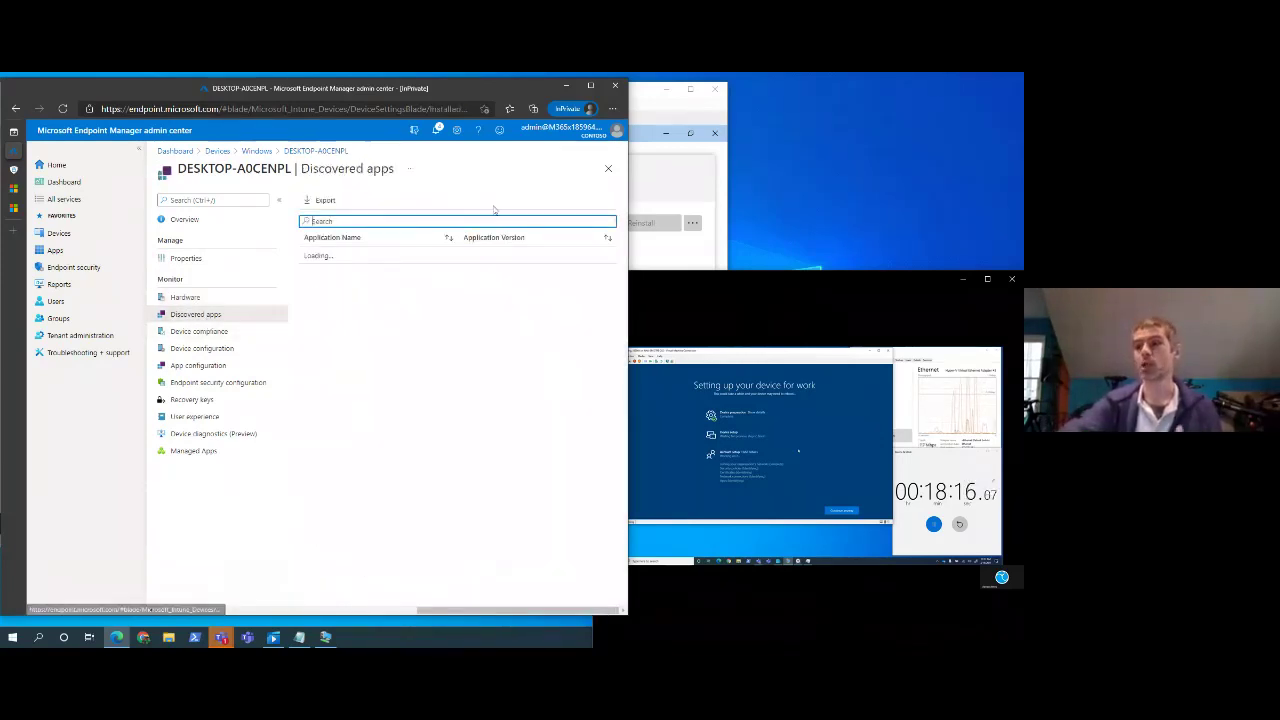
pyautogui.click(205, 331)
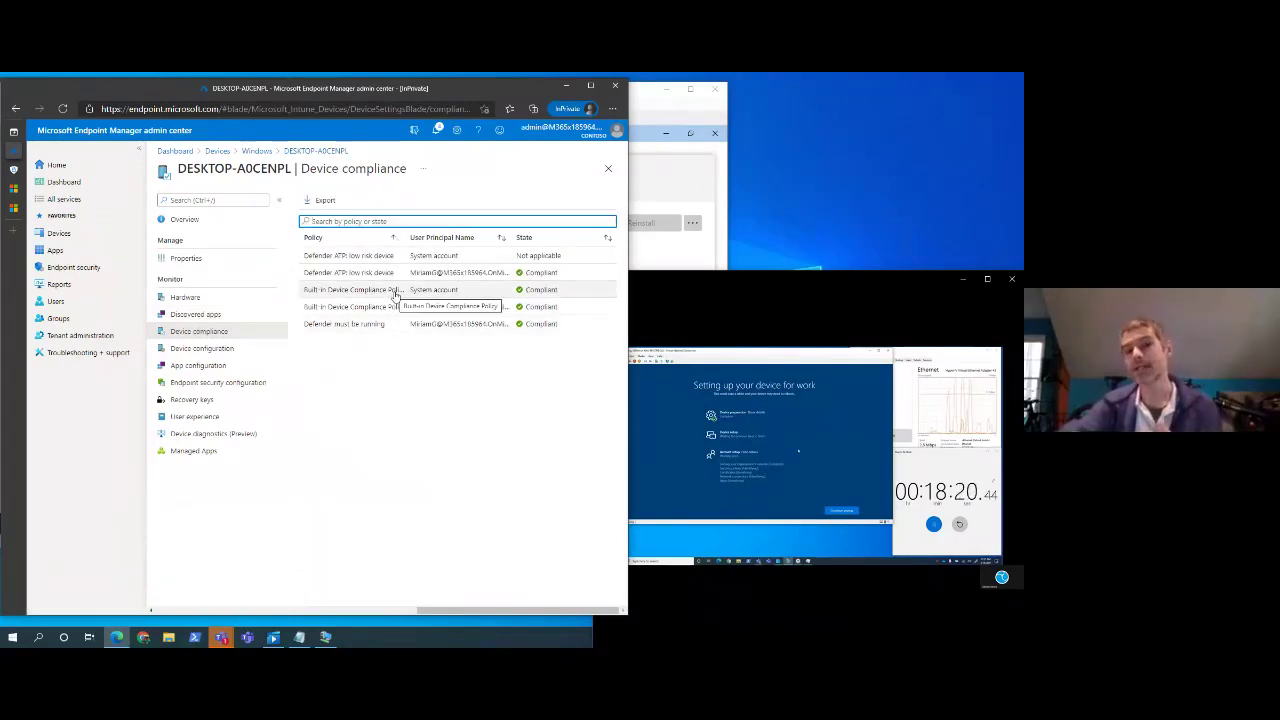
pyautogui.click(202, 348)
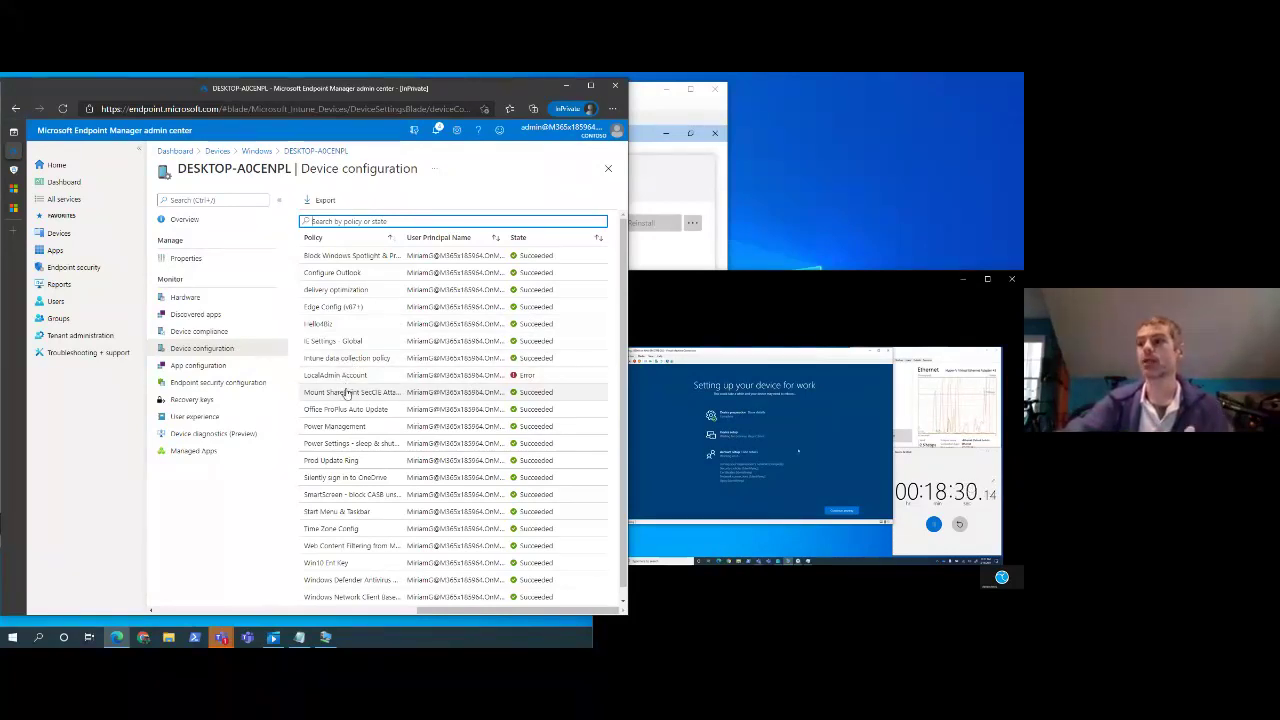
# Step: Inspect the Mount SharePoint SecCIE Attacks Folder to OneDrive profile's team site library sync setting
pyautogui.click(346, 394)
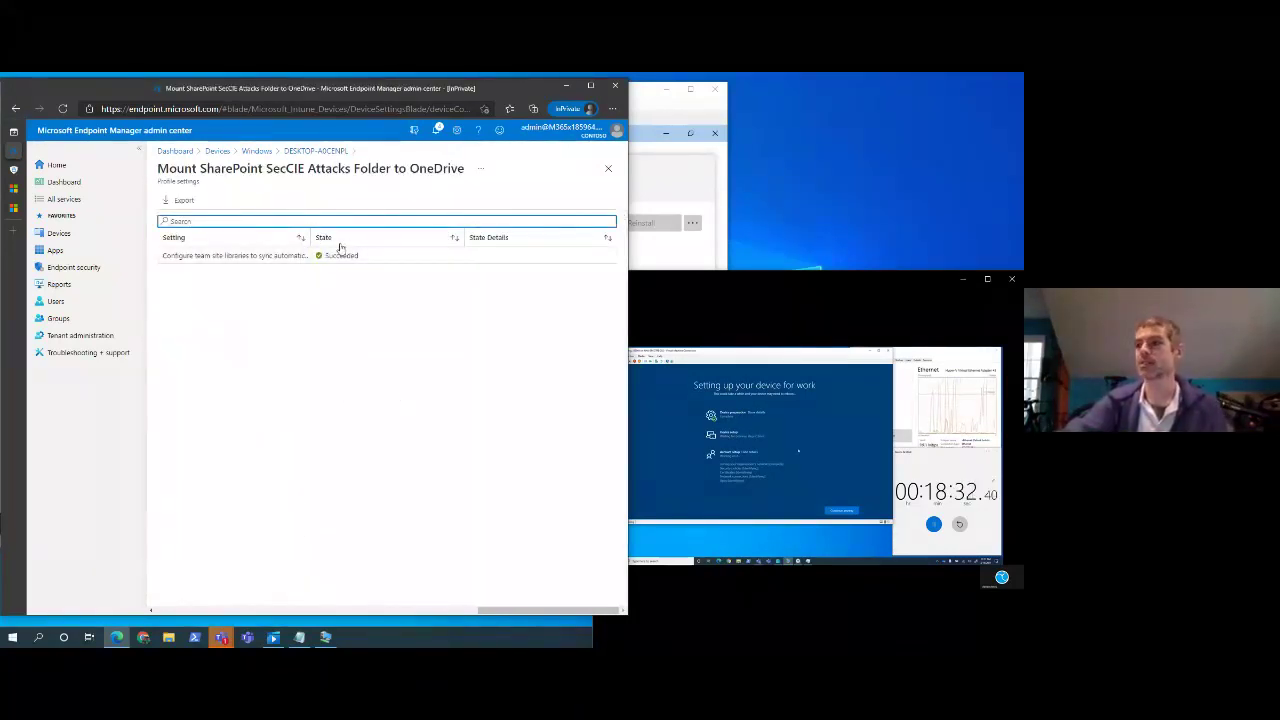
pyautogui.click(246, 257)
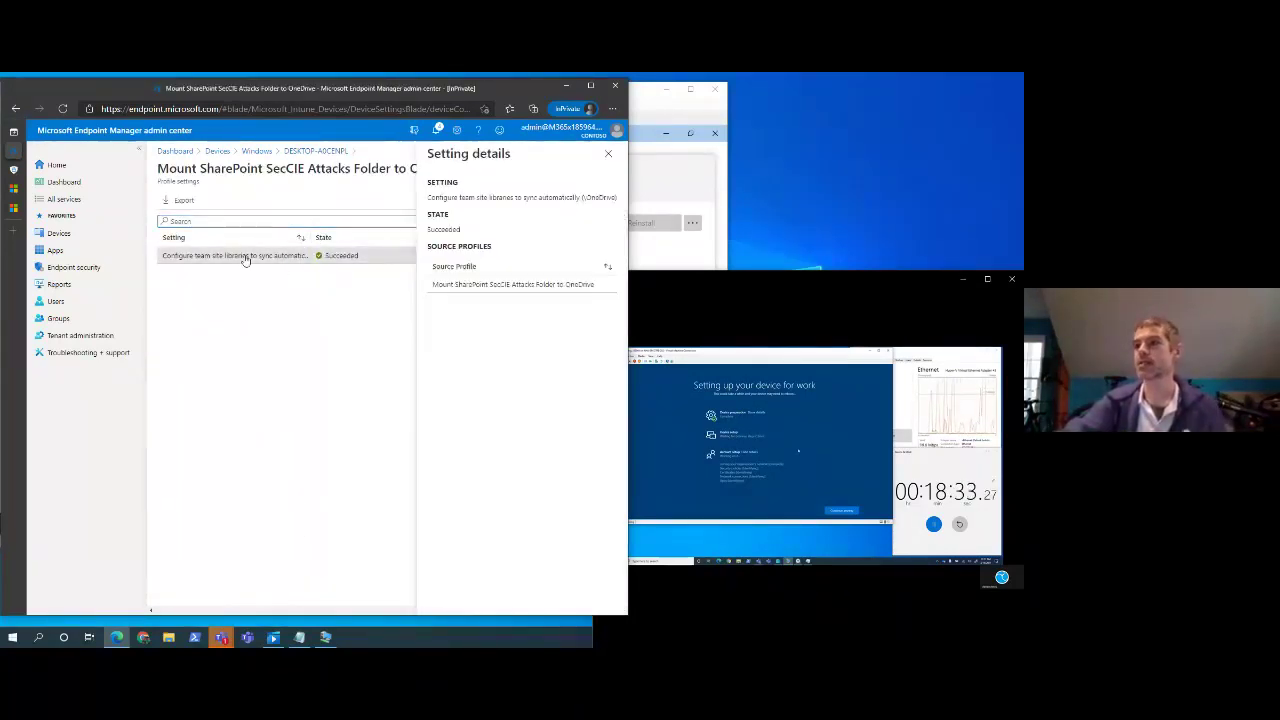
pyautogui.click(608, 155)
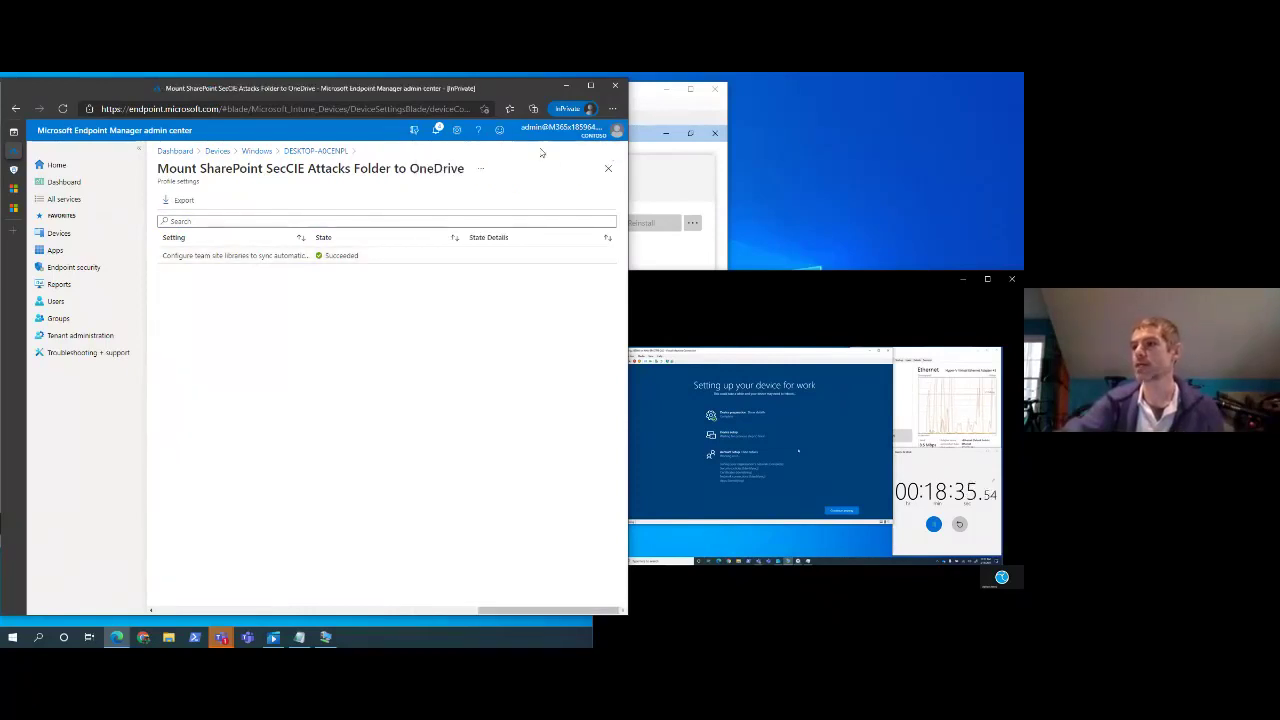
pyautogui.click(607, 169)
# Step: Check app configuration, endpoint security, recovery keys, startup performance and diagnostics, ending on Managed Apps
pyautogui.click(177, 366)
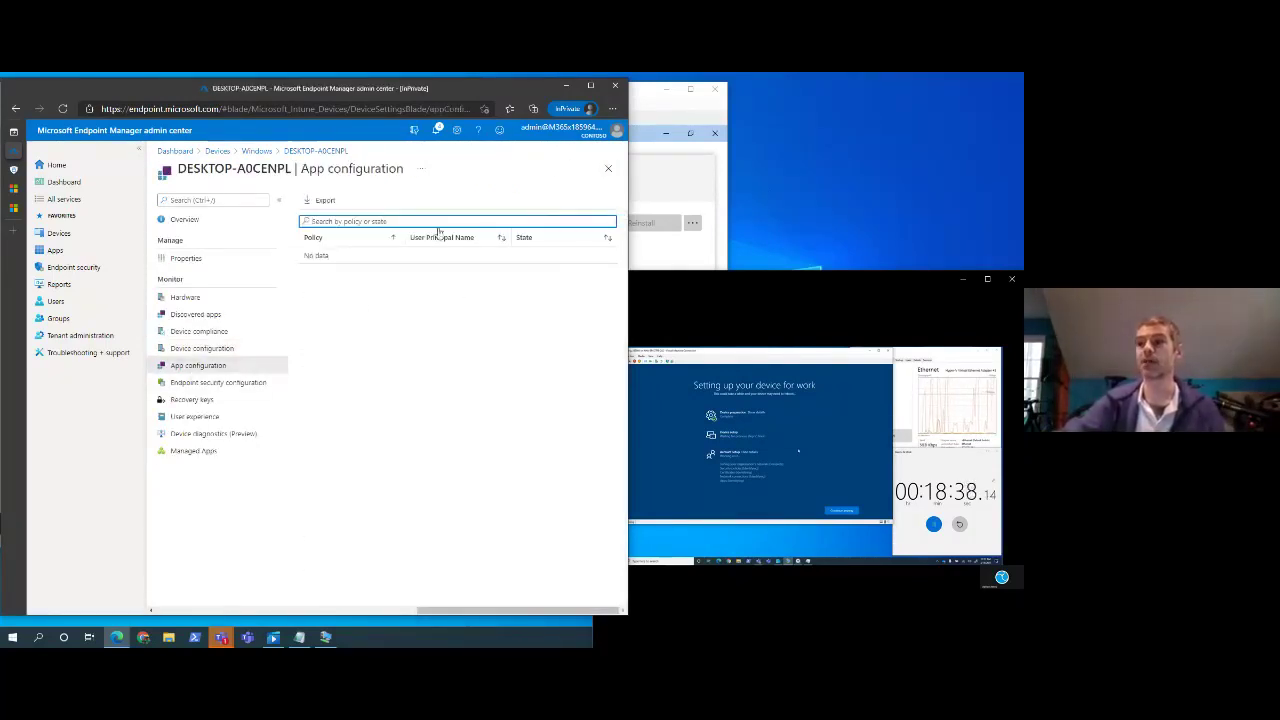
pyautogui.click(185, 385)
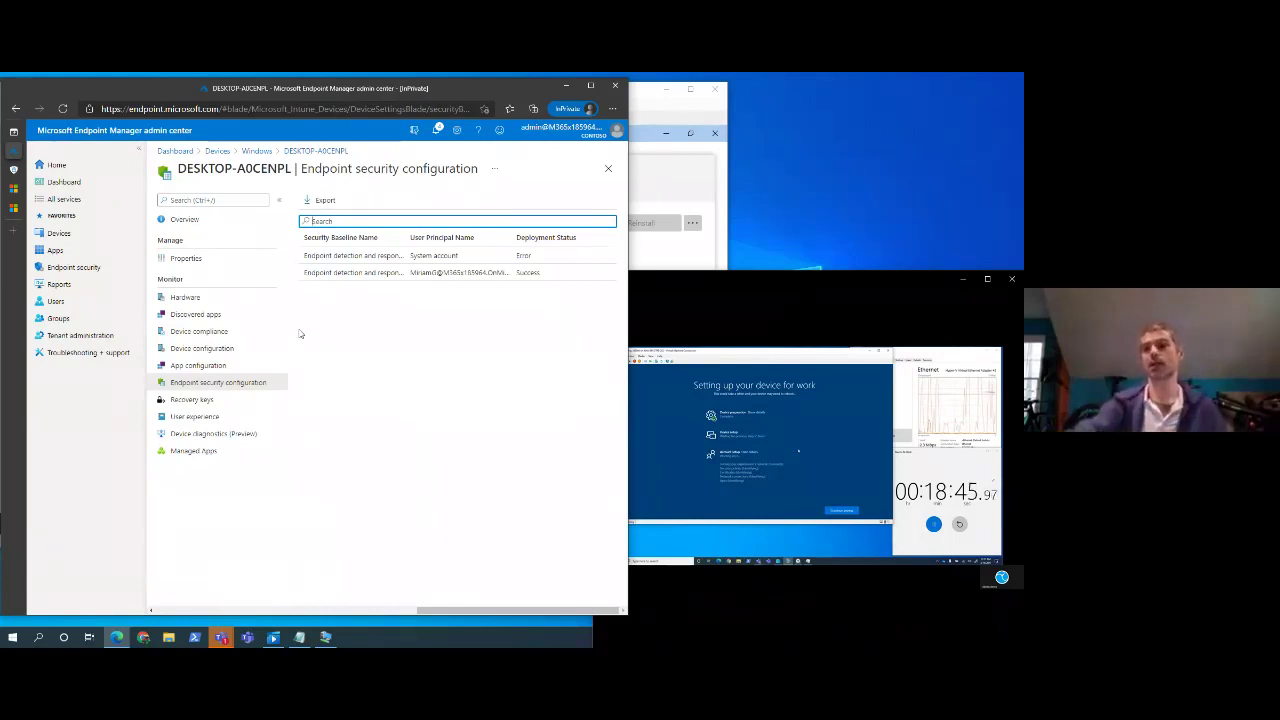
pyautogui.click(190, 400)
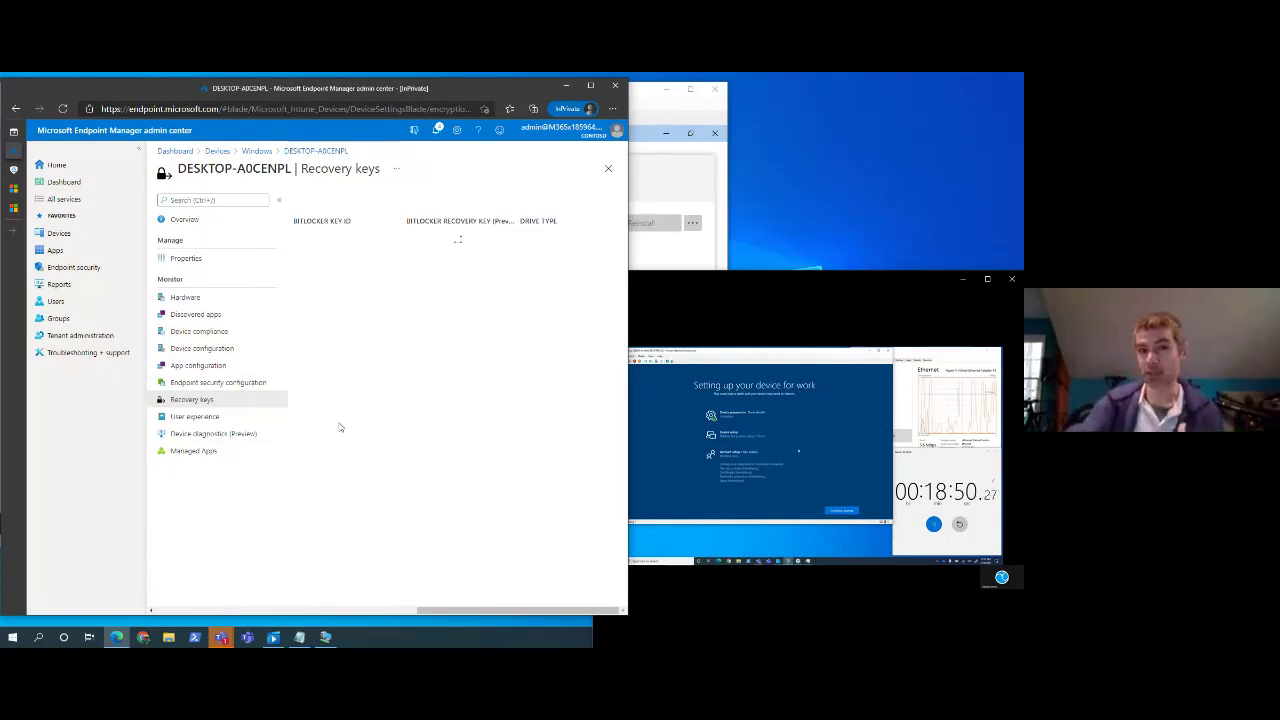
pyautogui.click(192, 416)
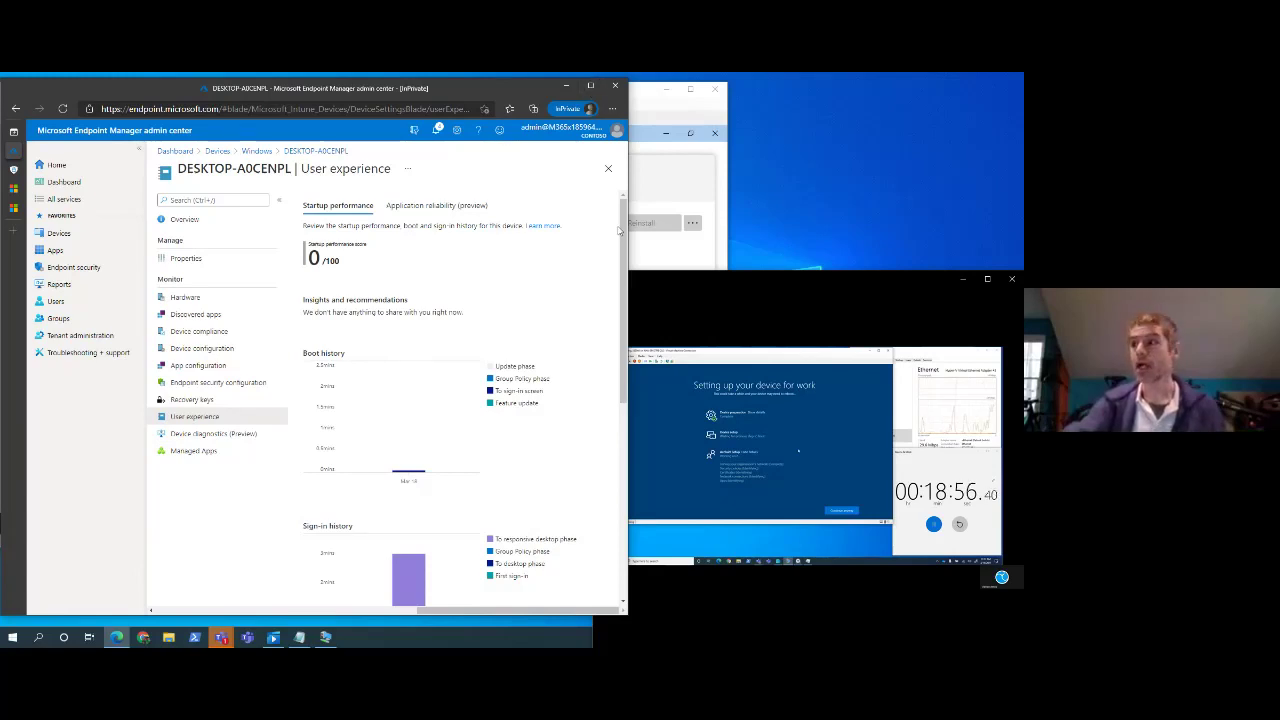
pyautogui.scroll(-2, 590, 290)
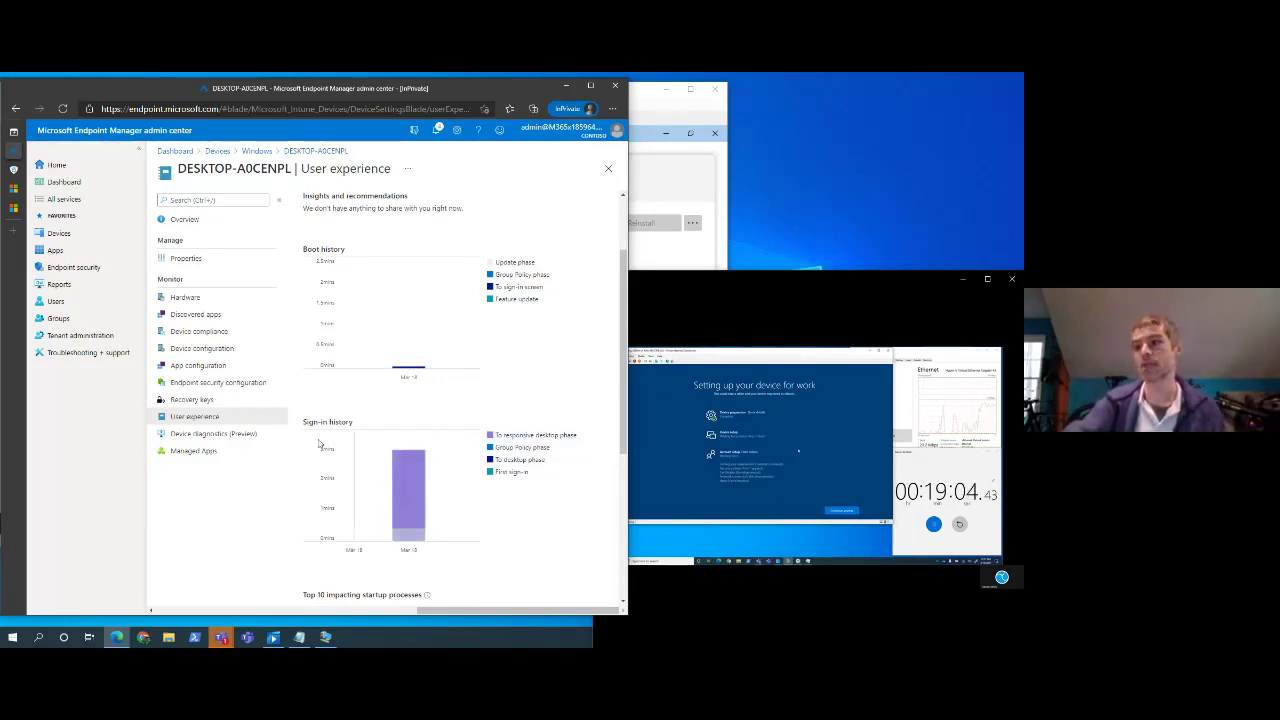
pyautogui.click(204, 436)
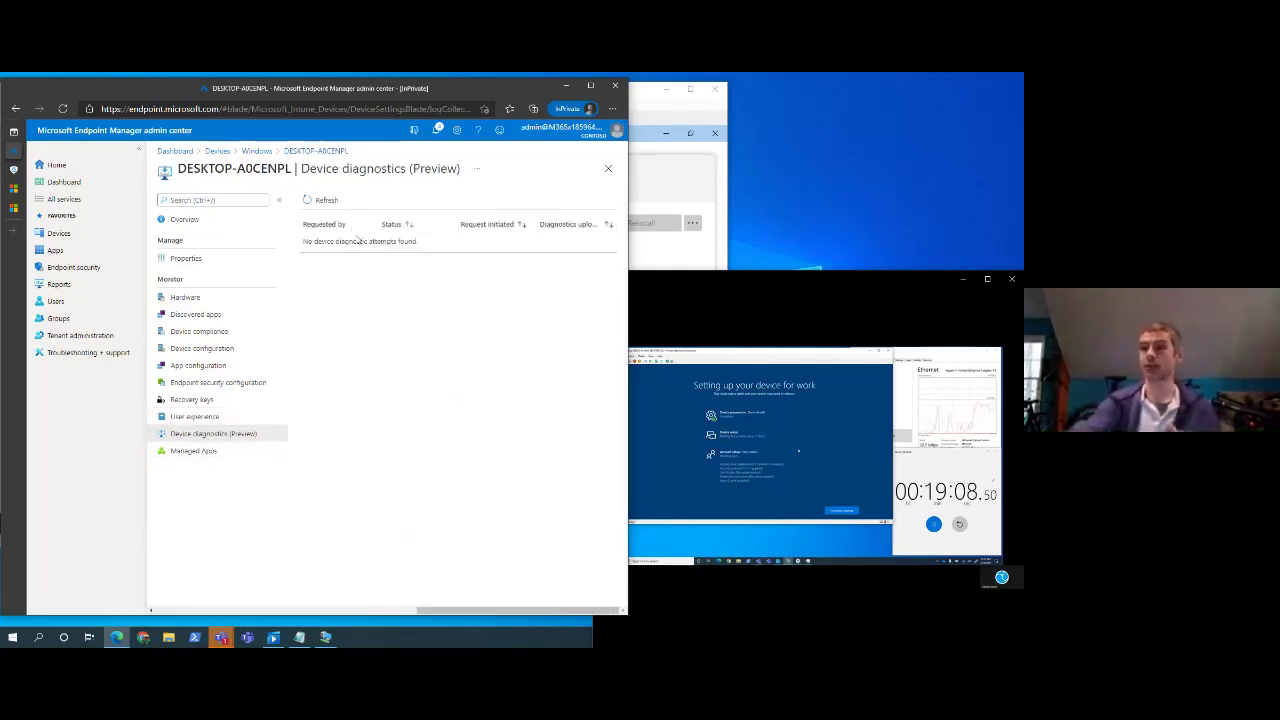
pyautogui.click(180, 450)
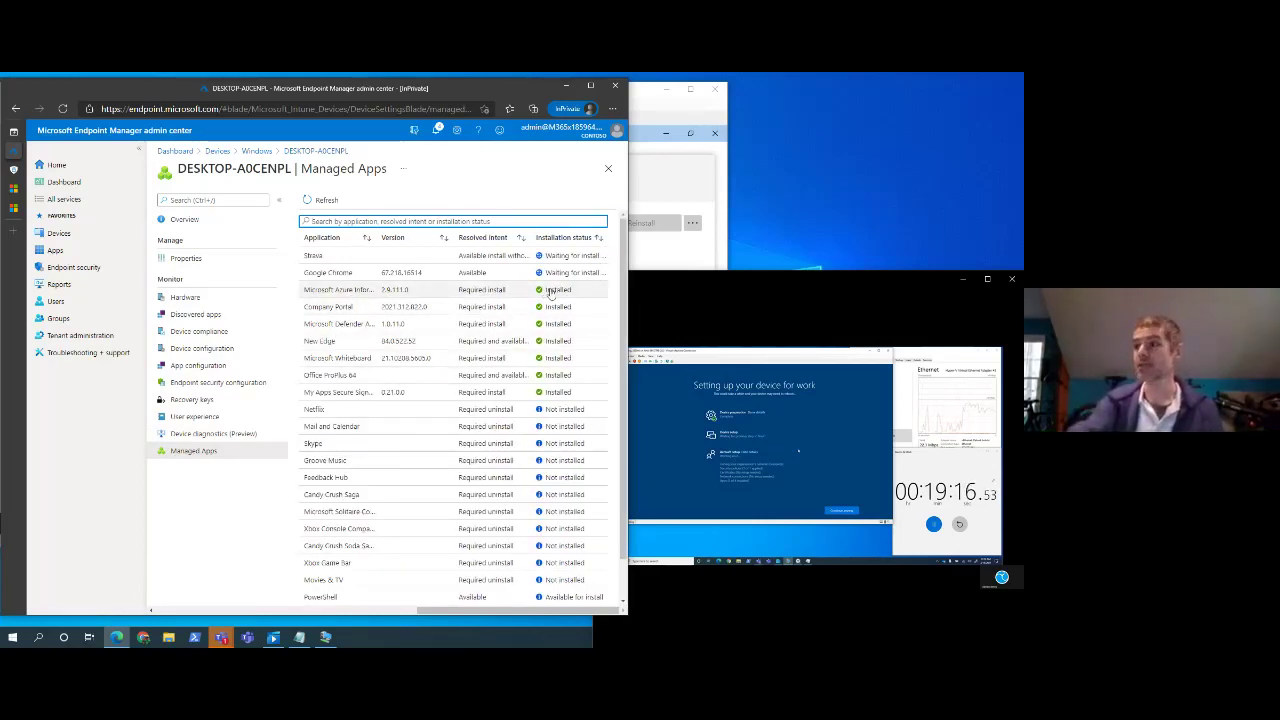
pyautogui.click(440, 292)
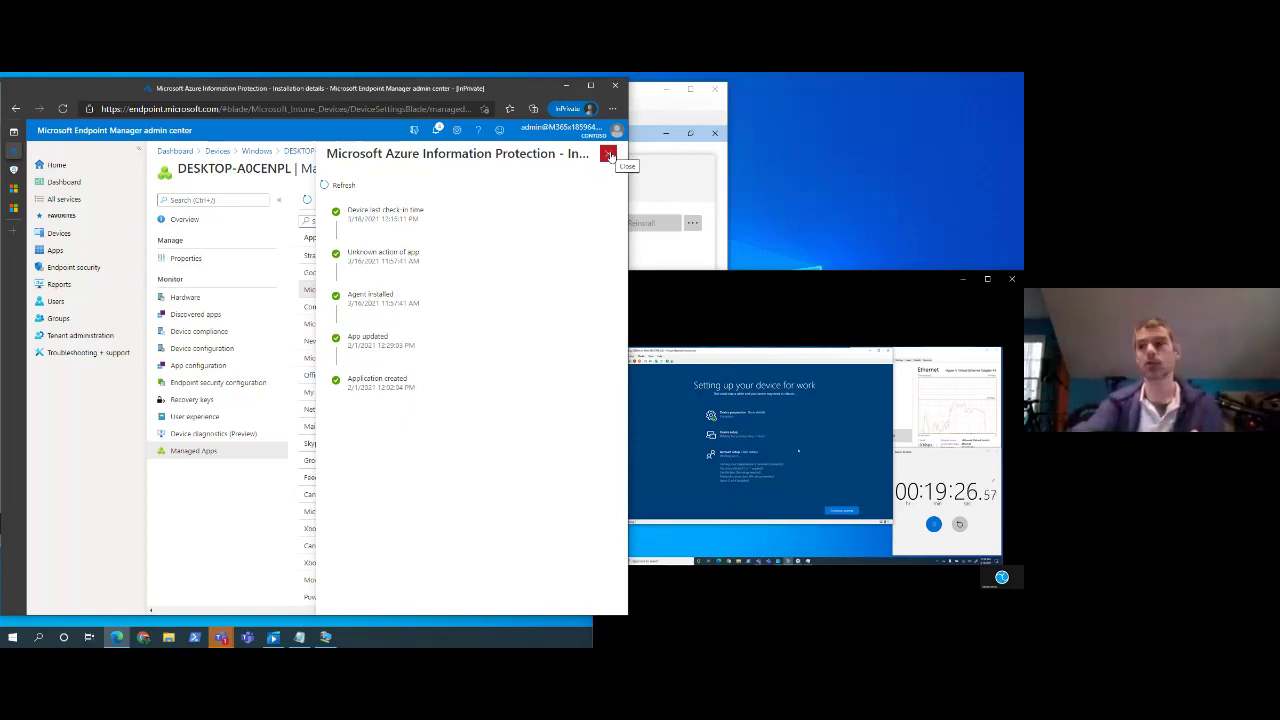
pyautogui.click(609, 155)
pyautogui.click(576, 271)
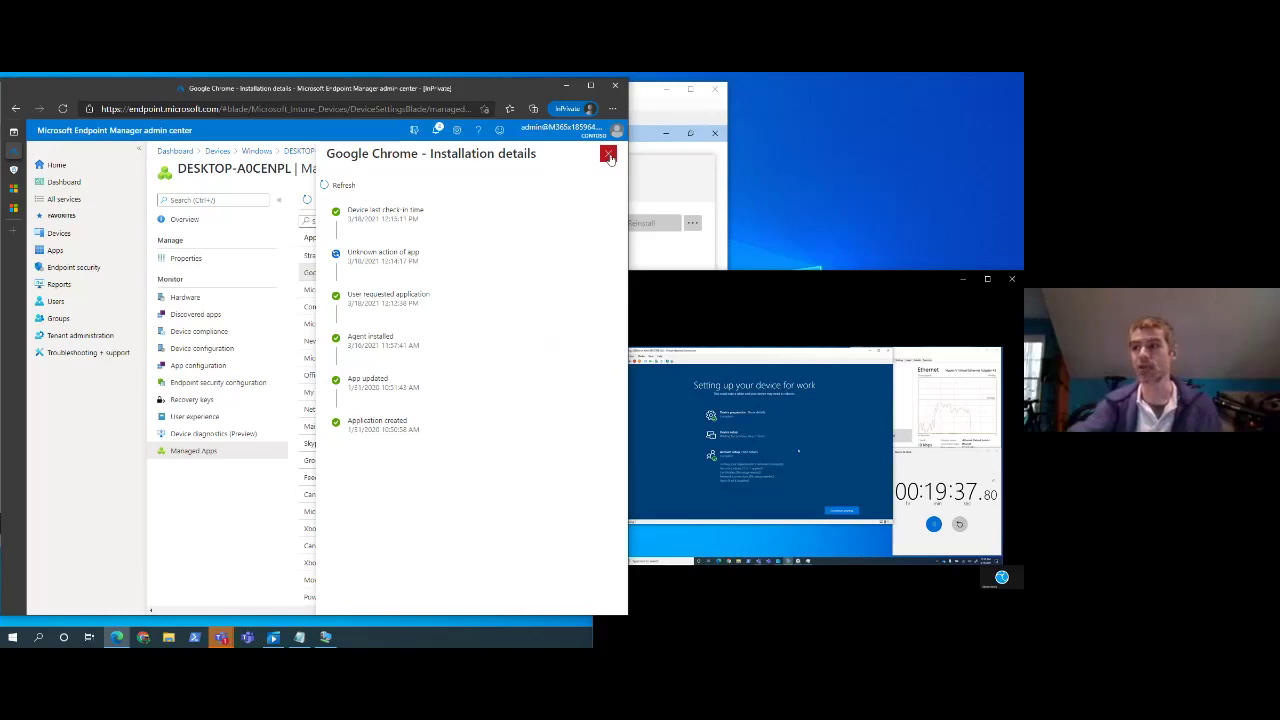
pyautogui.click(608, 156)
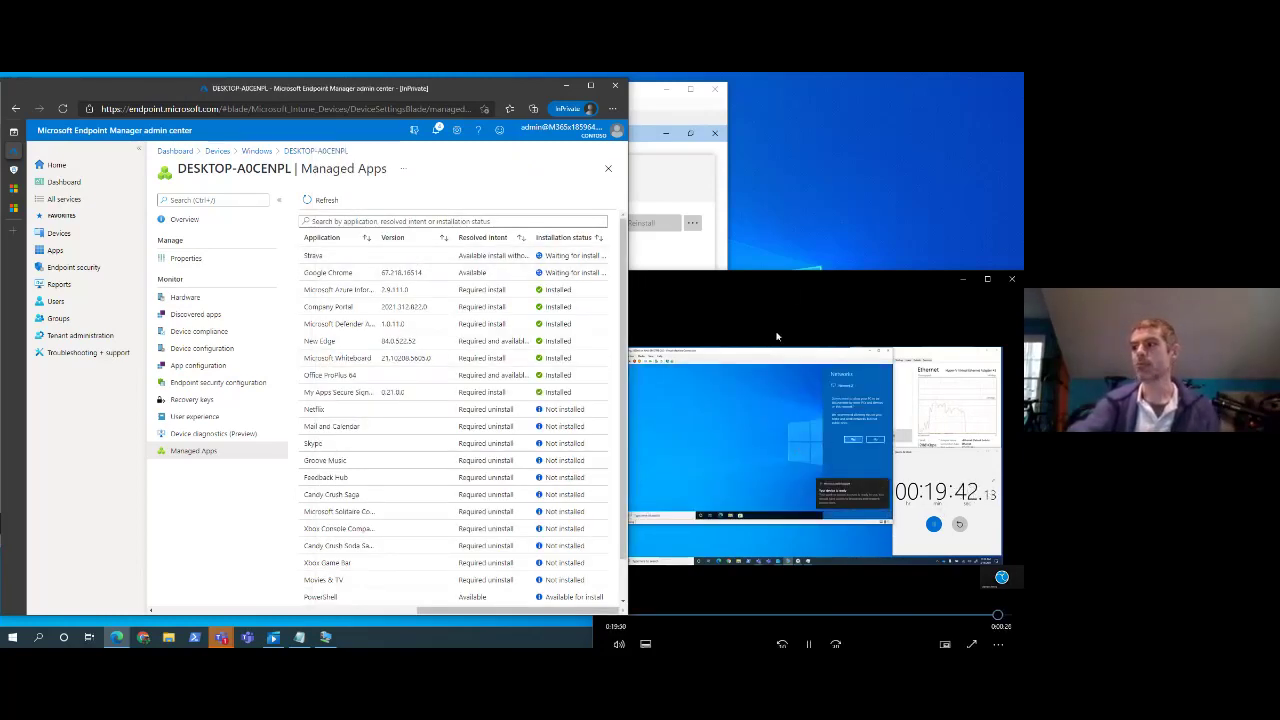
# Step: Close Chrome's welcome window in the VM and launch Office from the Start menu
pyautogui.click(781, 291)
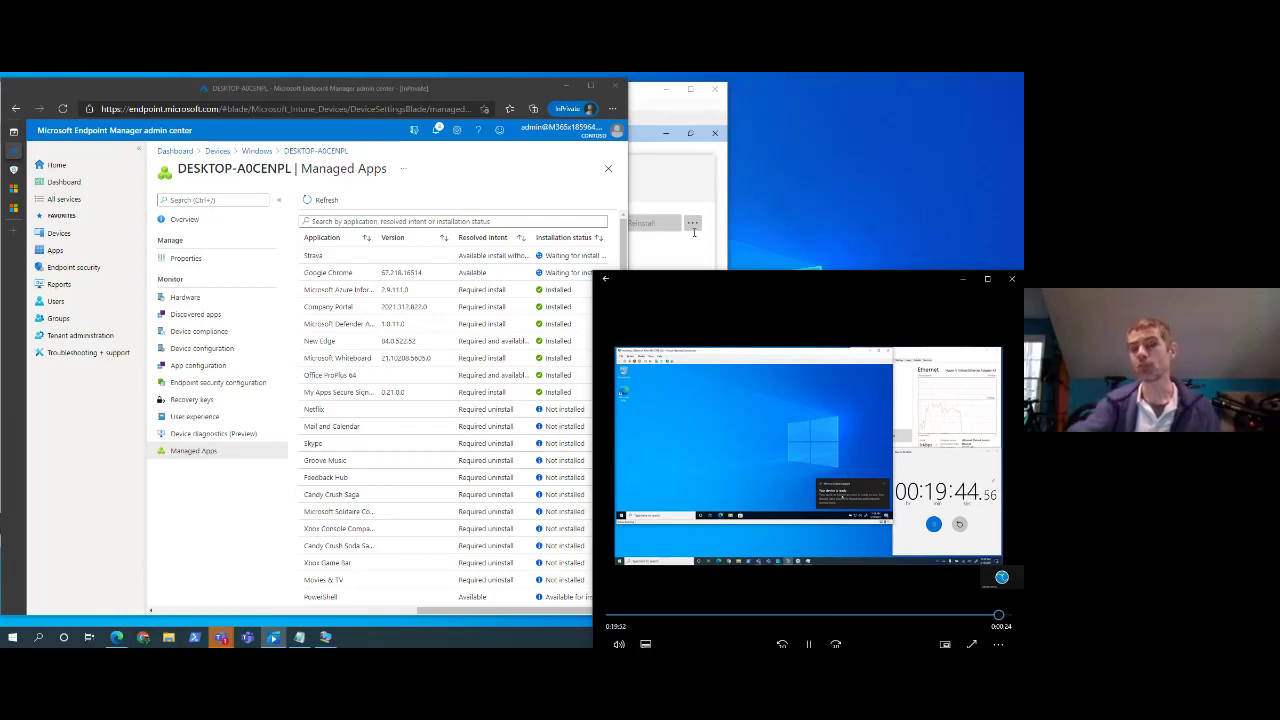
pyautogui.click(640, 97)
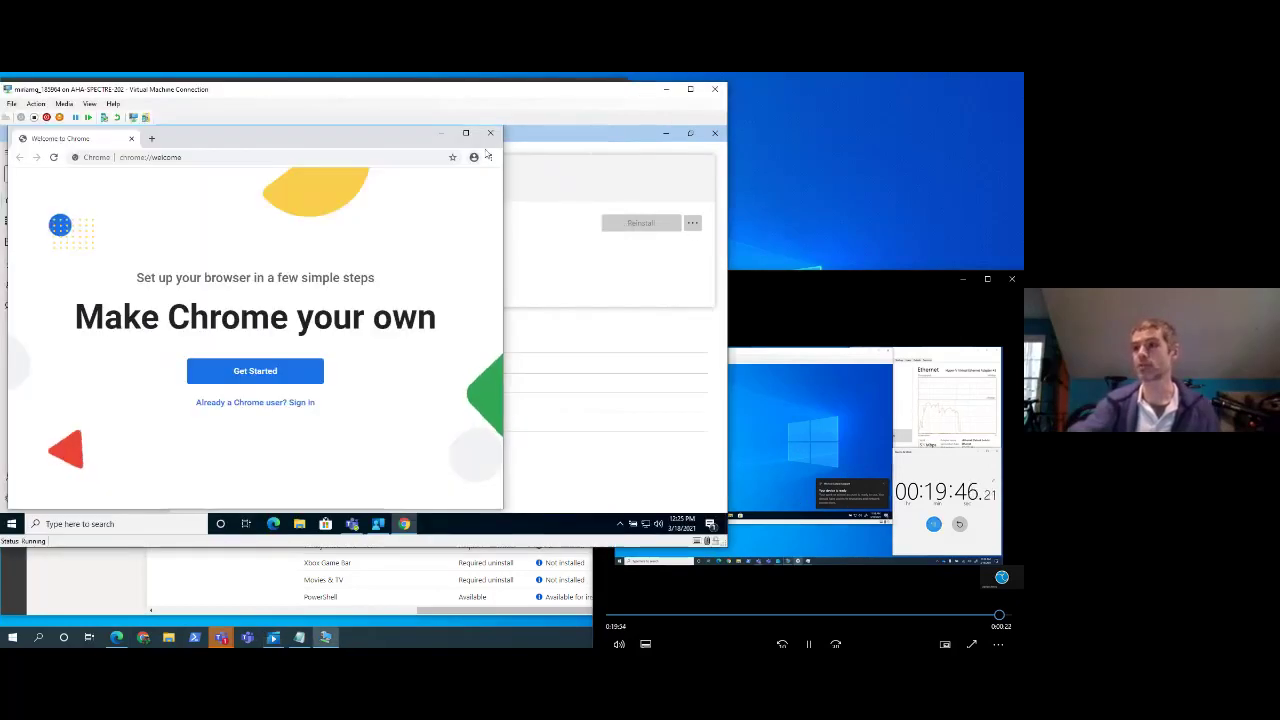
pyautogui.click(491, 131)
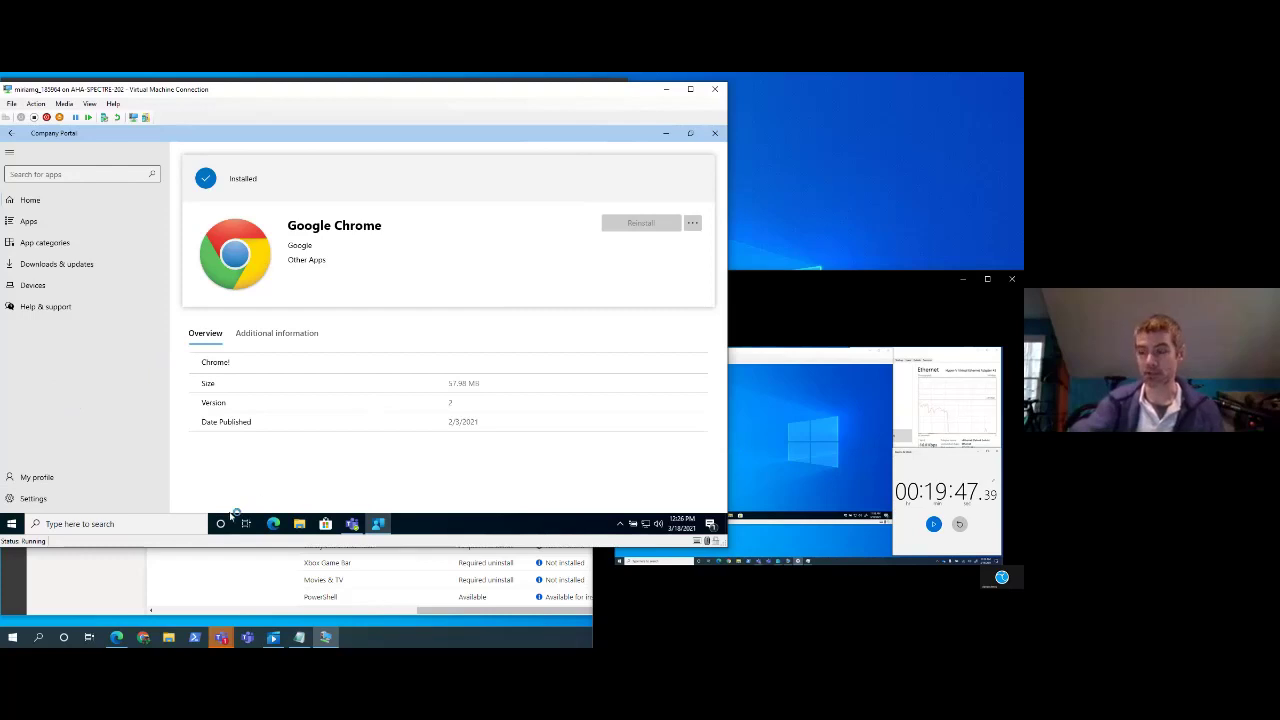
pyautogui.click(12, 525)
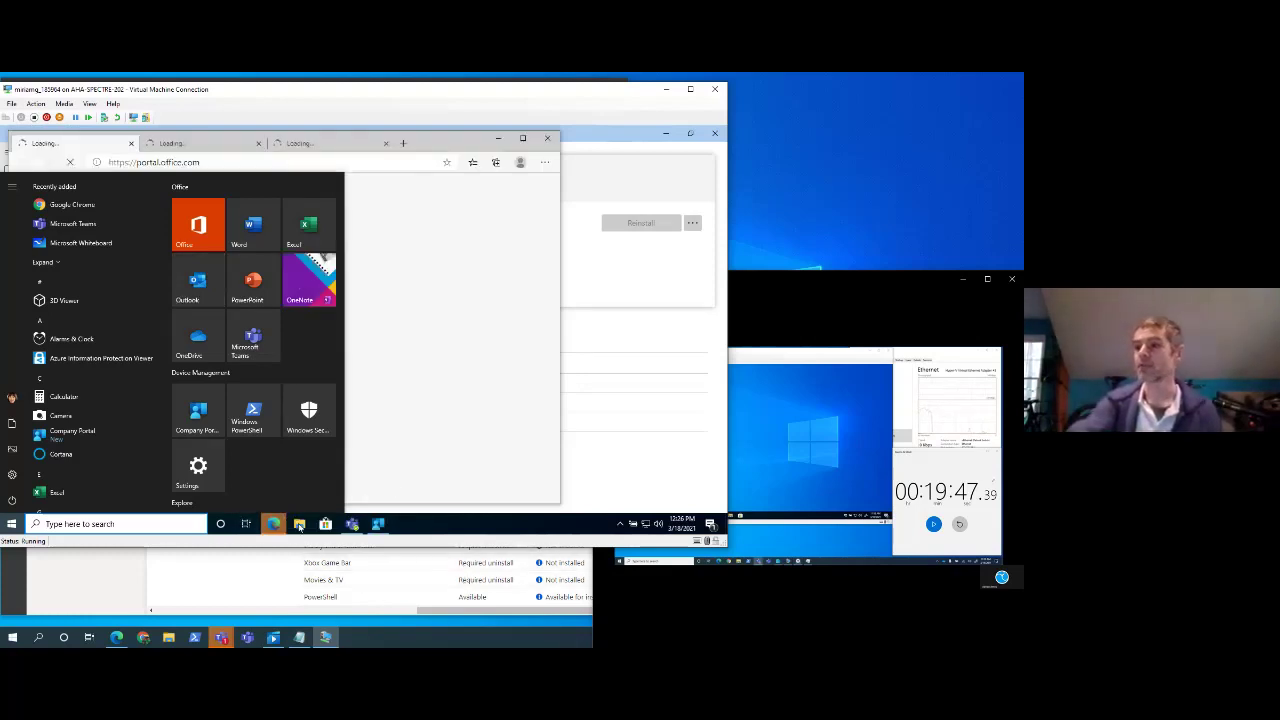
# Step: Show the synced OneDrive - Contoso folder in the VM, then return to Endpoint Manager
pyautogui.click(398, 275)
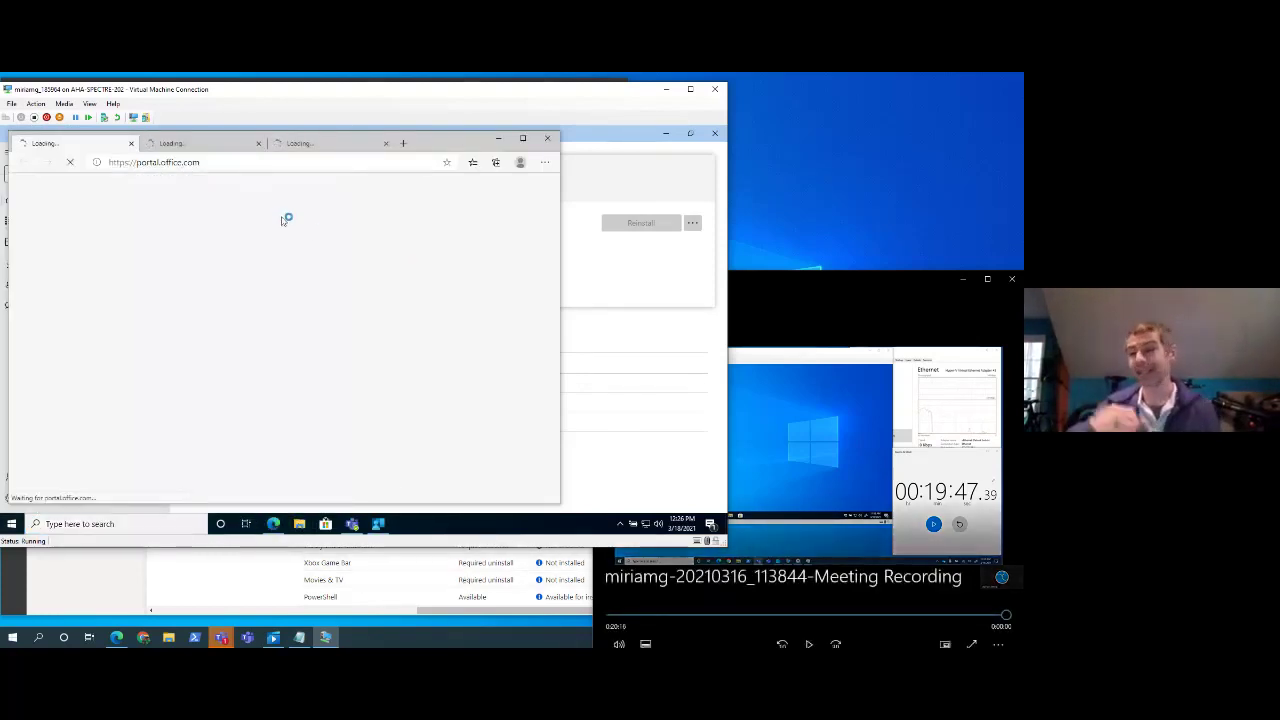
pyautogui.press('super+e')
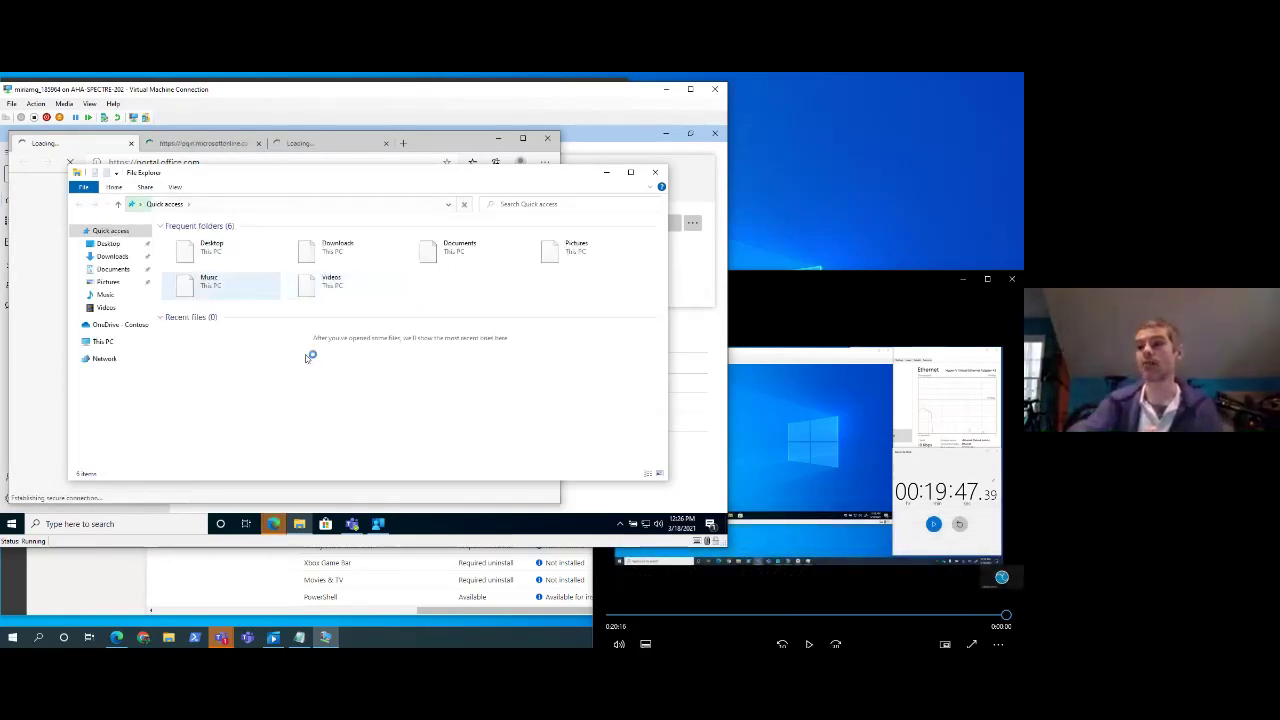
pyautogui.click(104, 325)
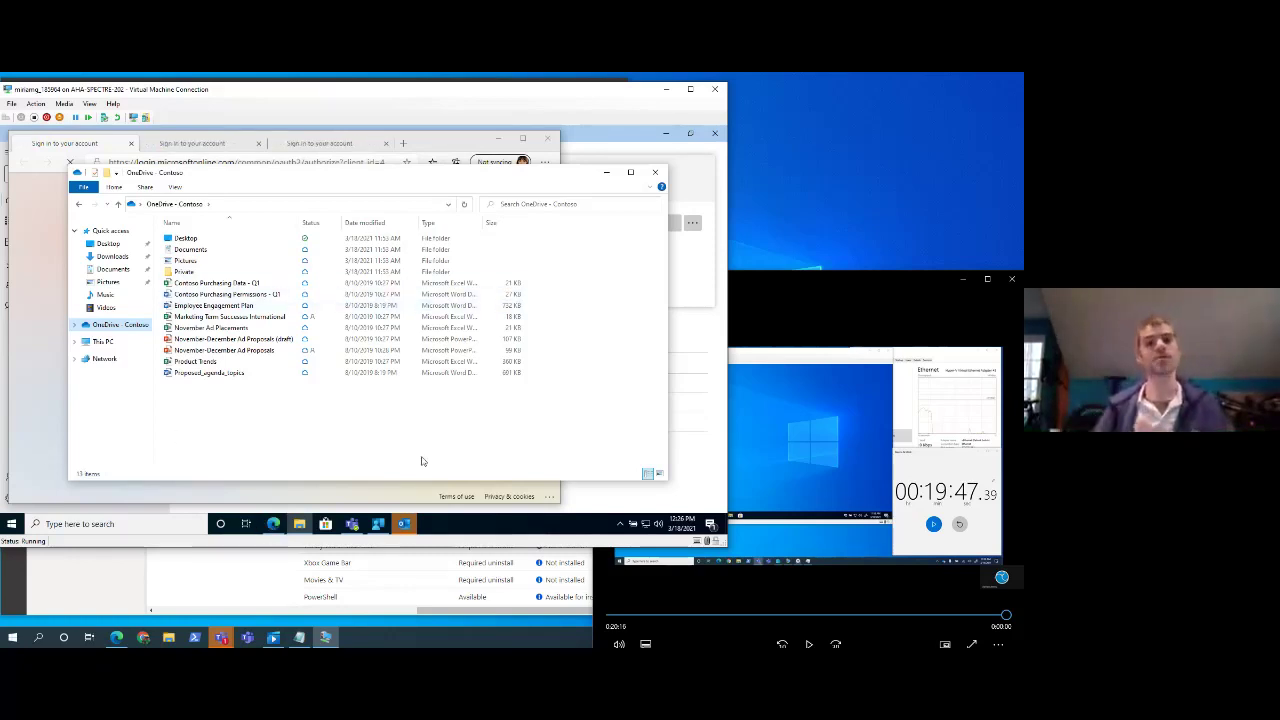
pyautogui.click(190, 568)
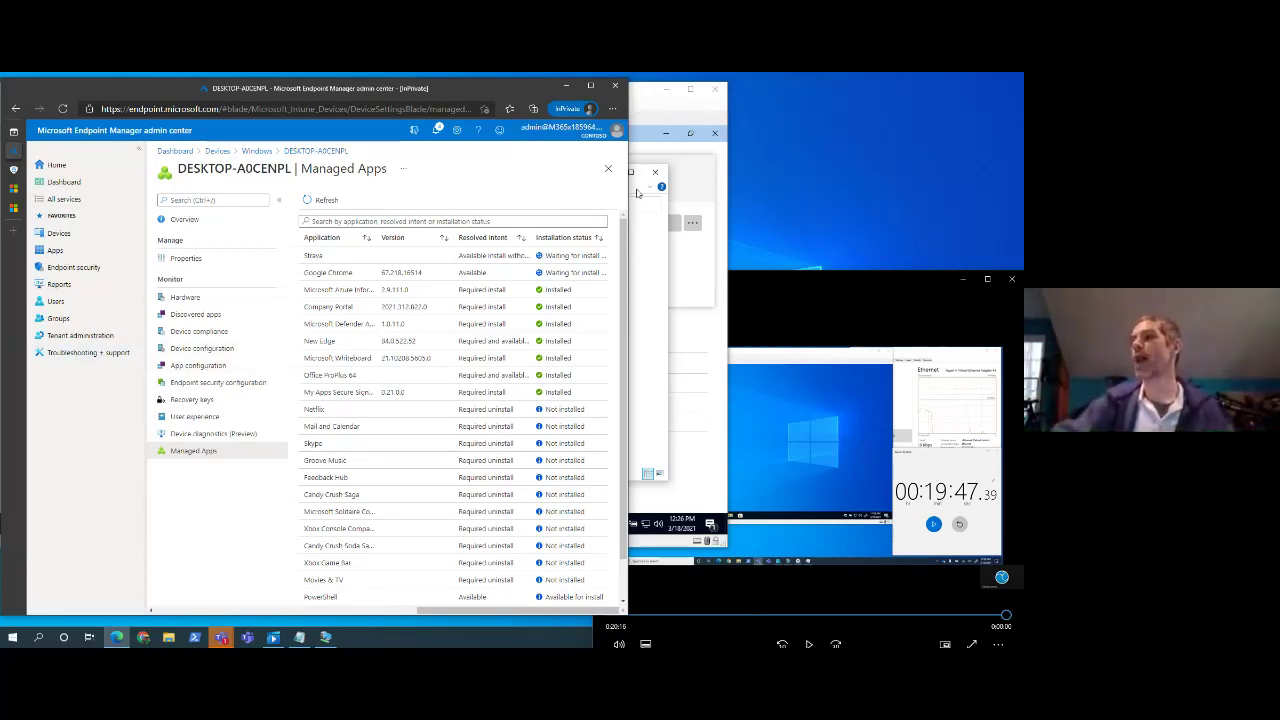
# Step: Turn on Edge sync for the signed-in account and close the Edge sign-in window
pyautogui.click(637, 193)
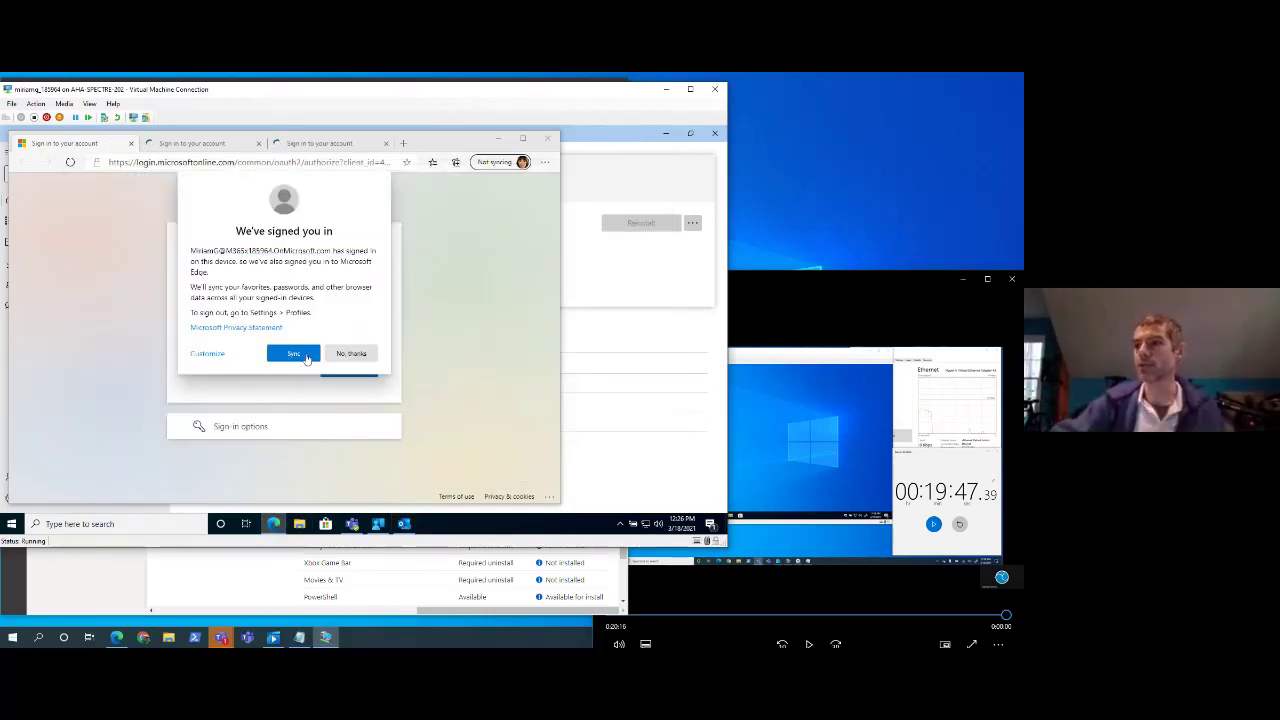
pyautogui.click(294, 354)
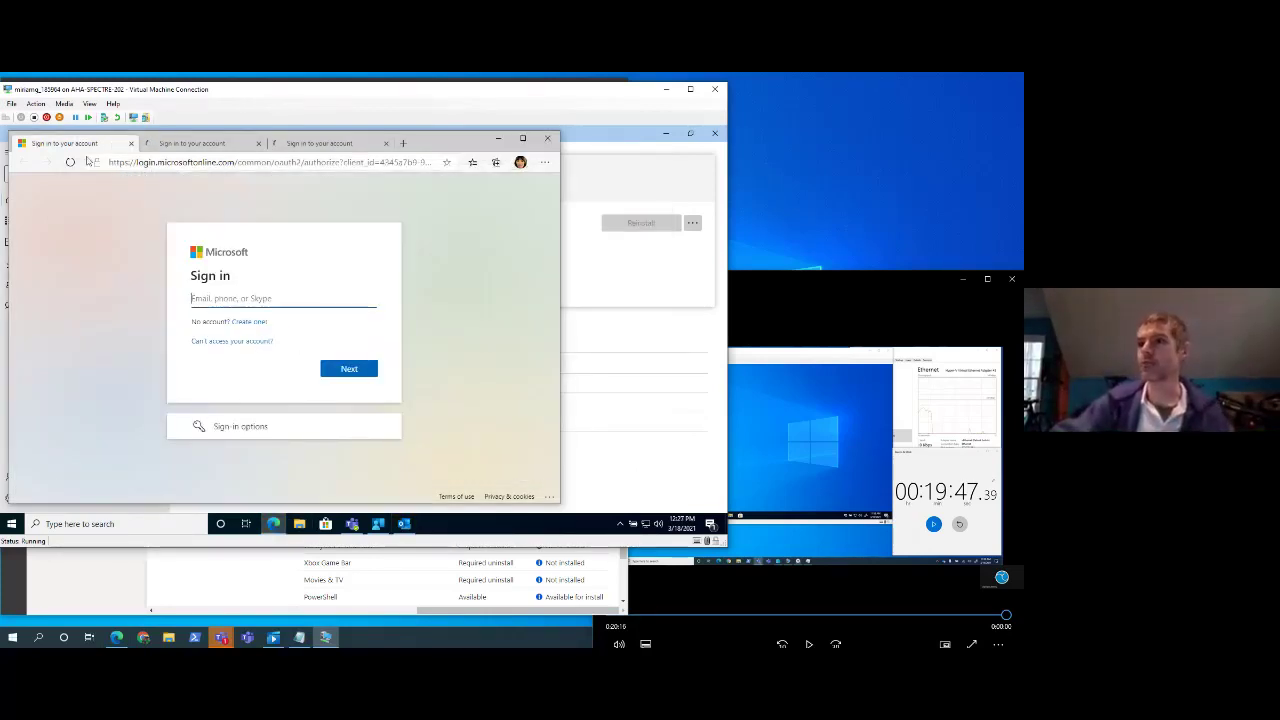
pyautogui.click(549, 139)
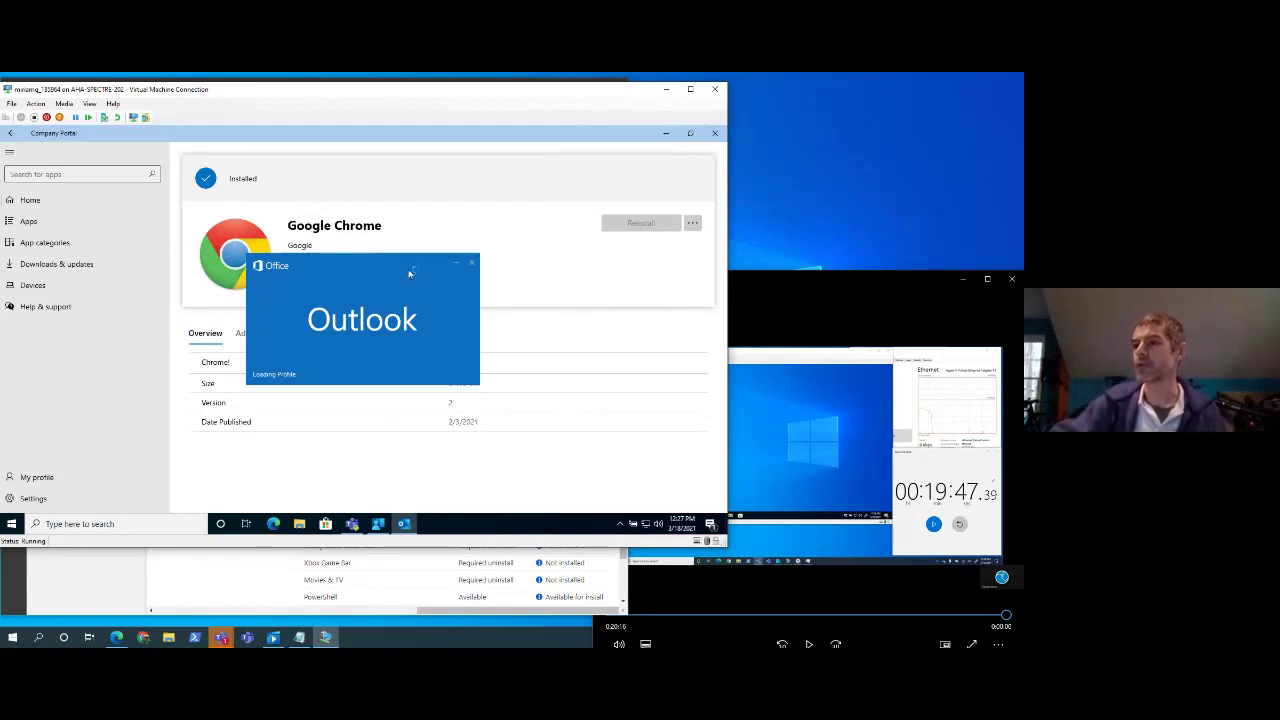
# Step: Drag the Outlook loading splash upward out of the way while the profile loads
pyautogui.moveTo(354, 261); pyautogui.dragTo(353, 198)
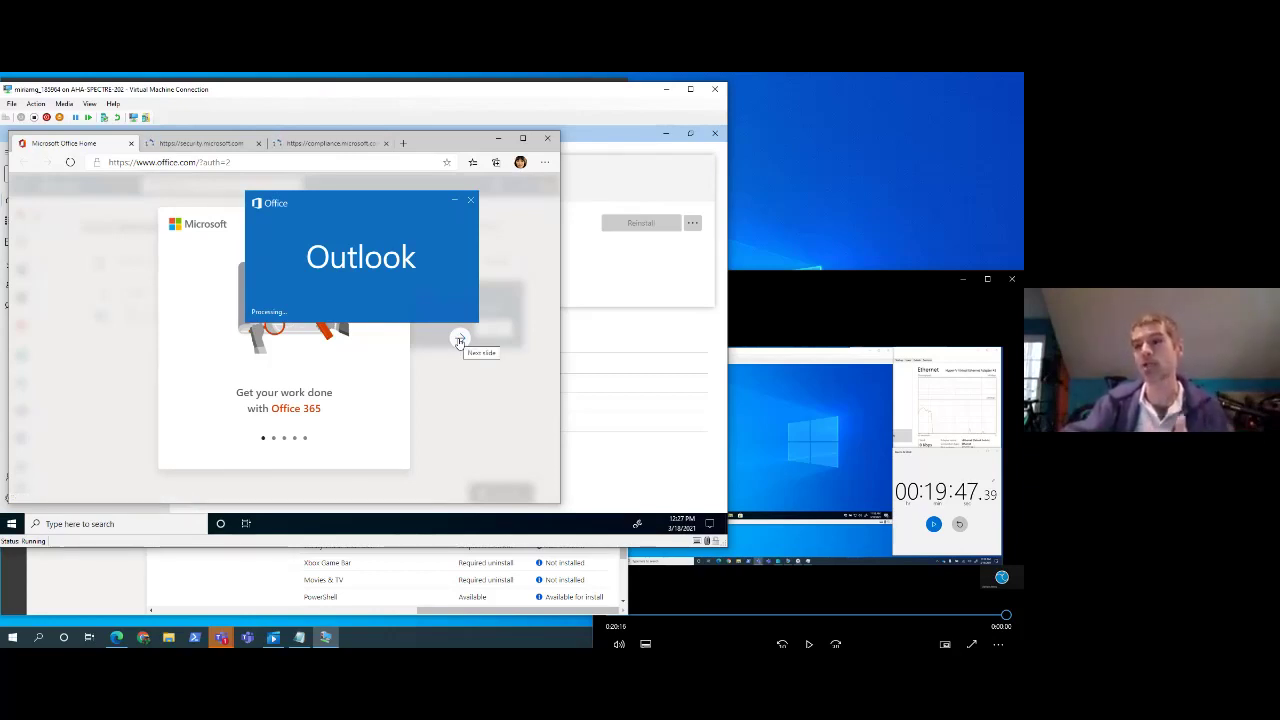
# Step: Finish the Office 365 intro carousel and maximize Edge so the home page fills the VM screen
pyautogui.click(466, 341)
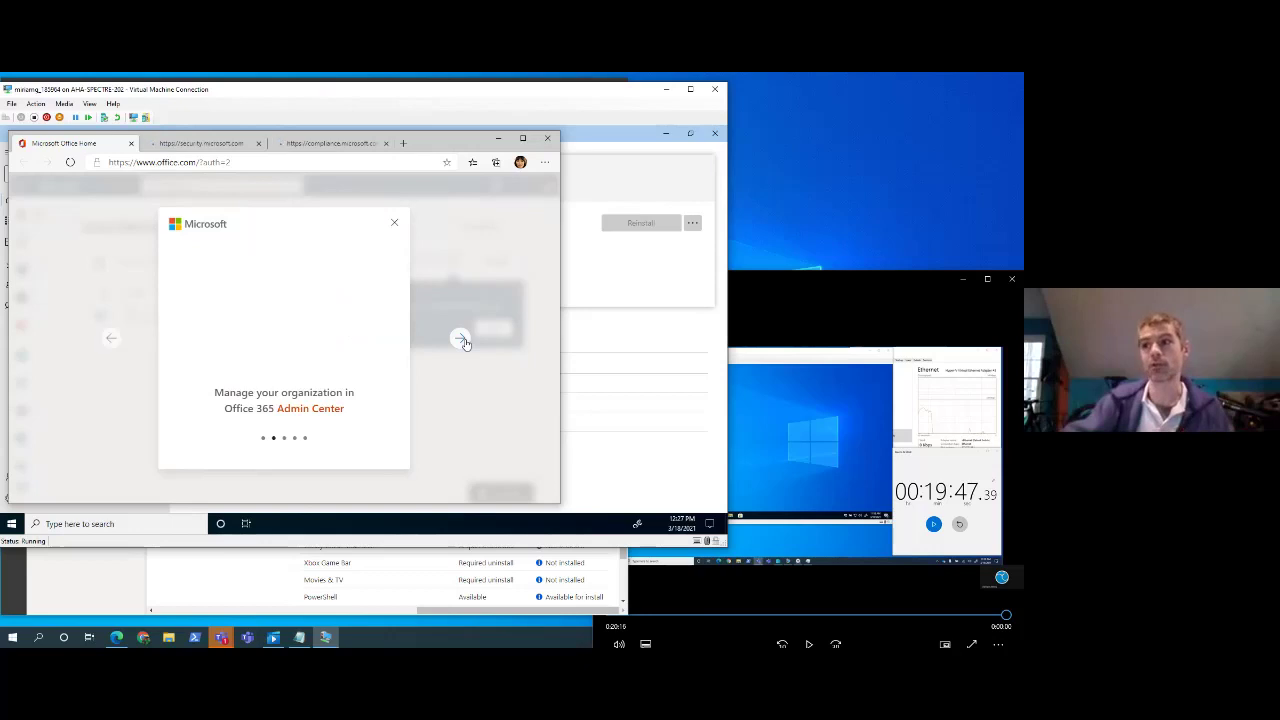
pyautogui.click(461, 340)
pyautogui.click(461, 340)
pyautogui.click(461, 340)
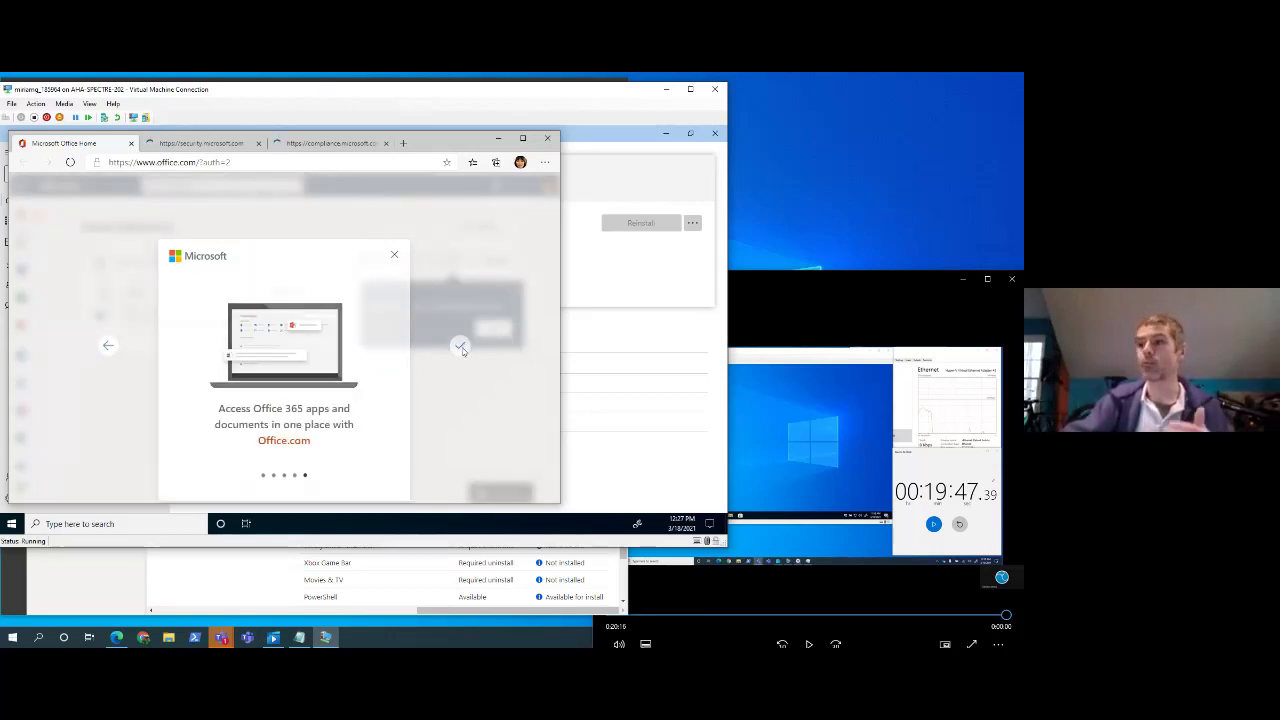
pyautogui.click(461, 346)
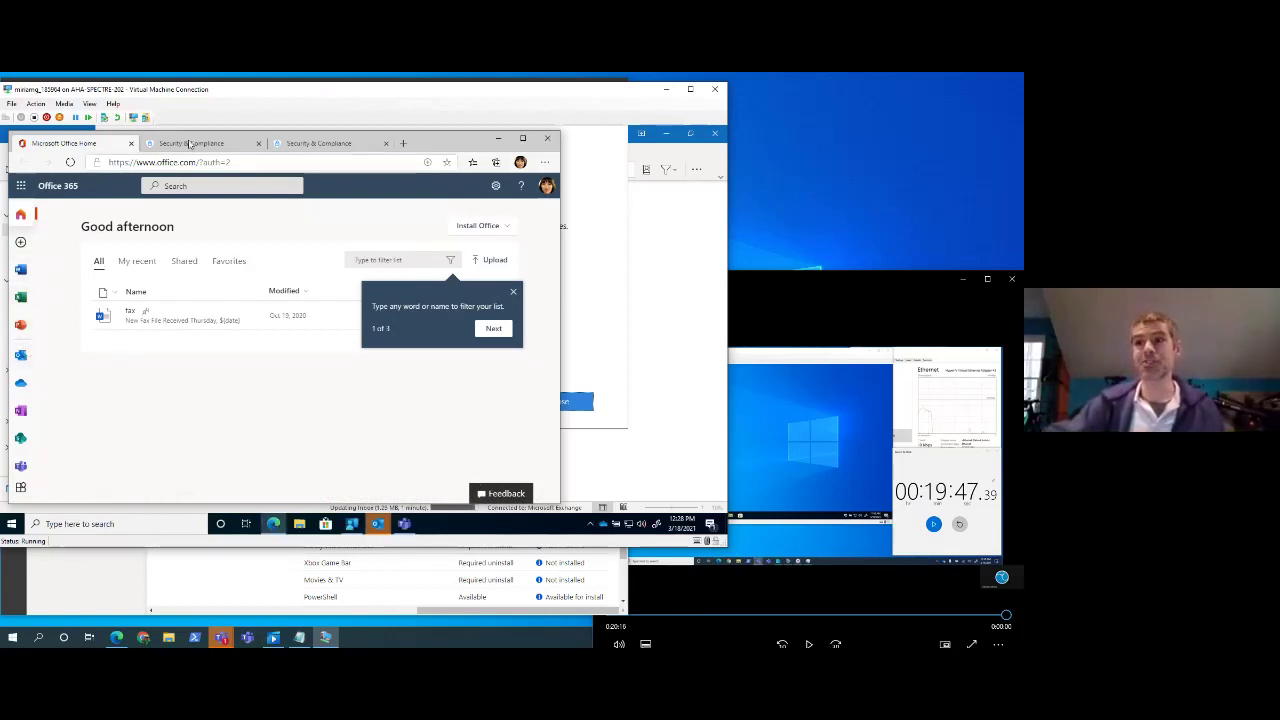
pyautogui.click(522, 138)
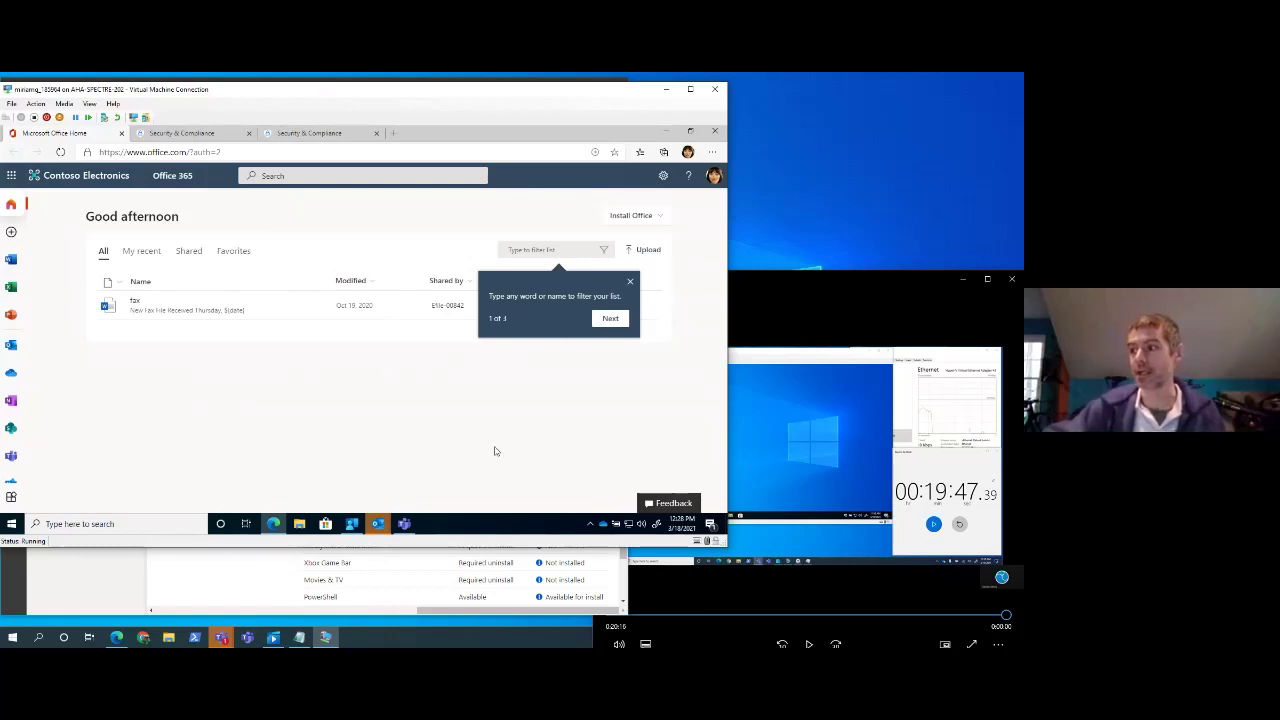
# Step: In Outlook, dismiss the privacy notice, the layout tip and the cloud settings notice
pyautogui.moveTo(378, 522)
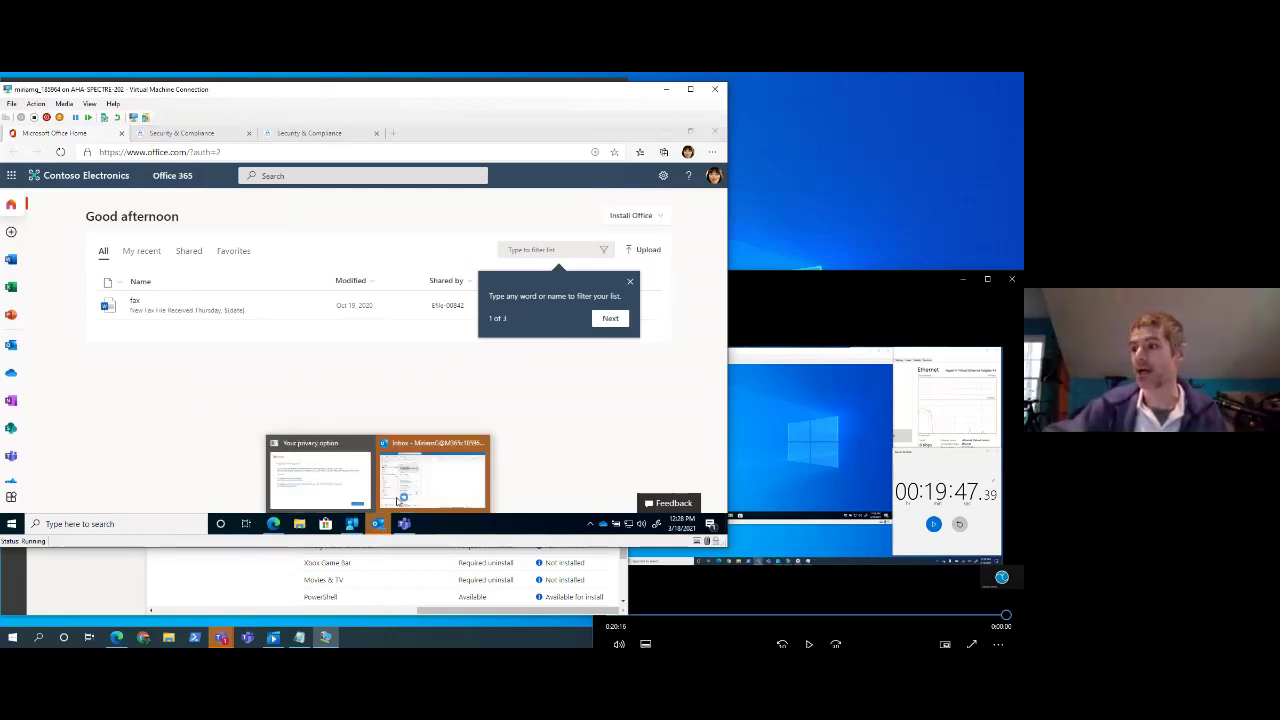
pyautogui.click(411, 477)
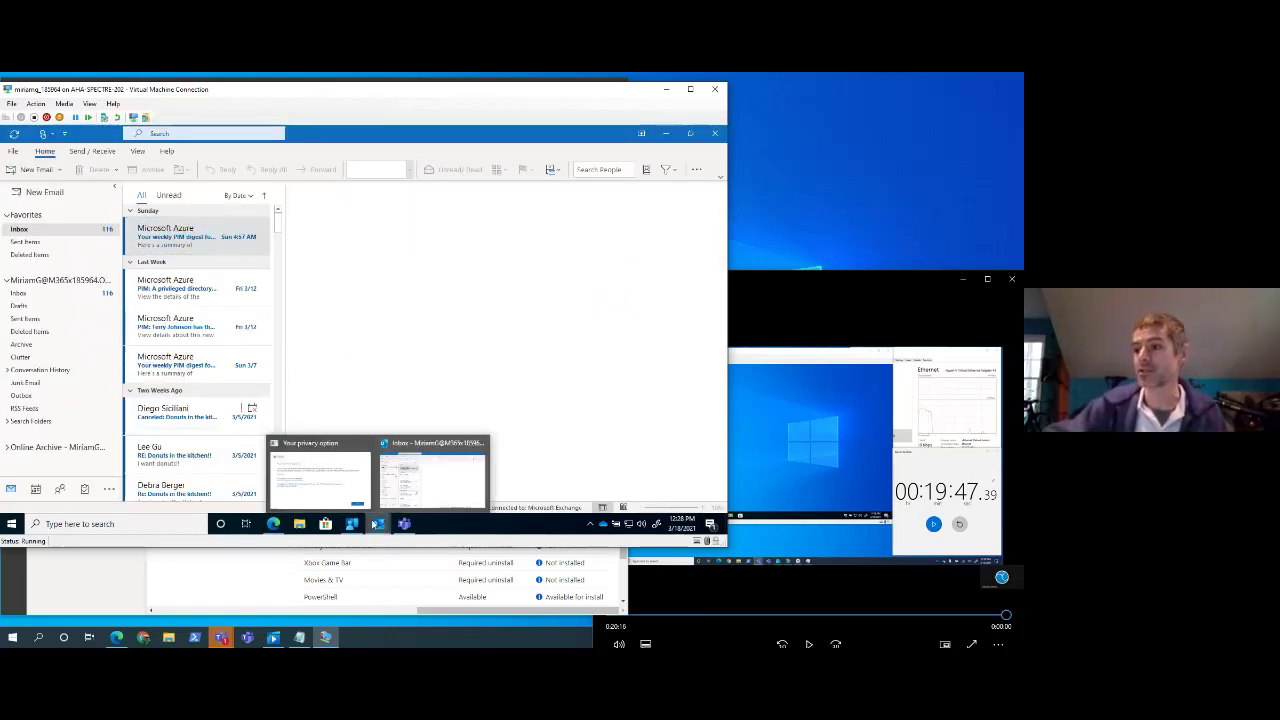
pyautogui.click(559, 401)
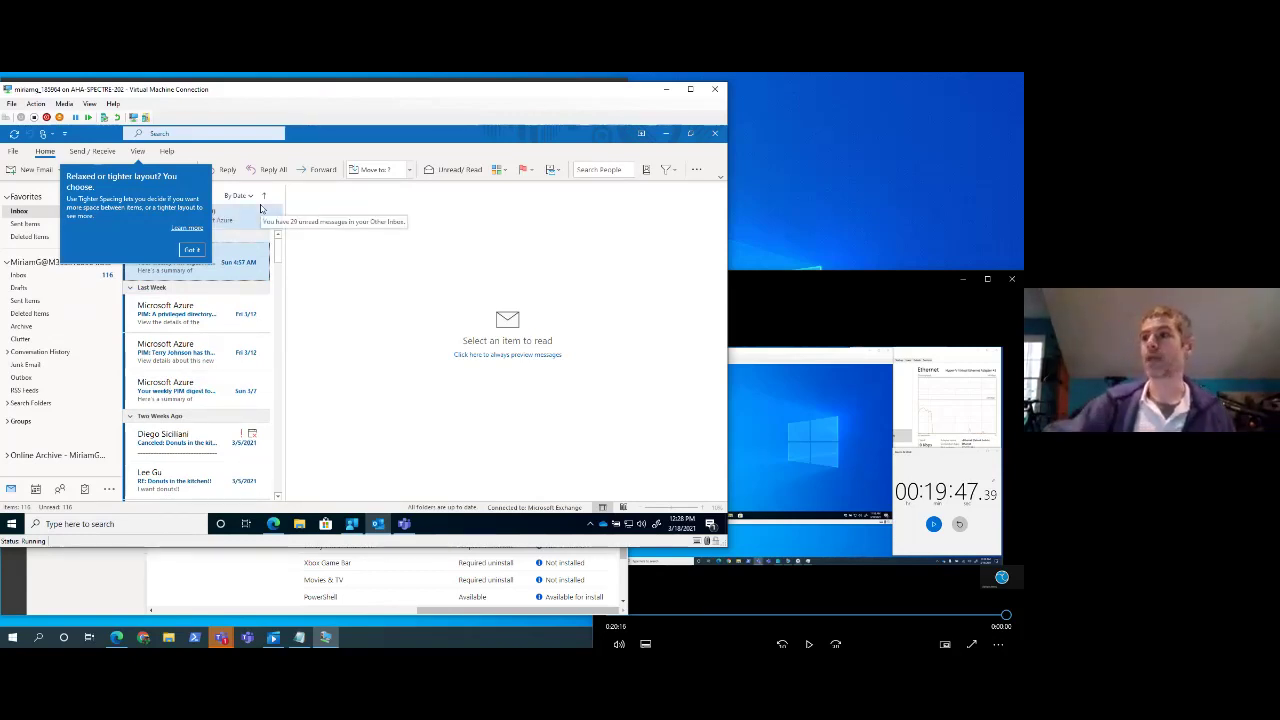
pyautogui.click(191, 250)
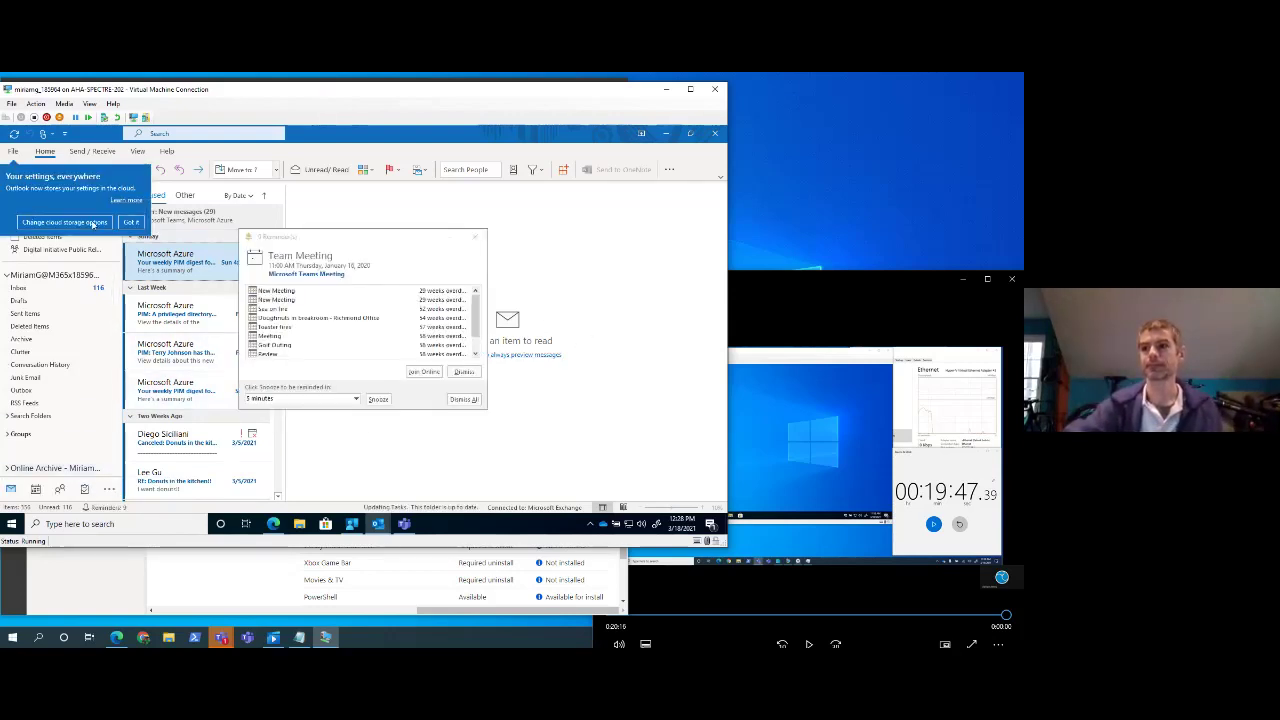
pyautogui.click(131, 222)
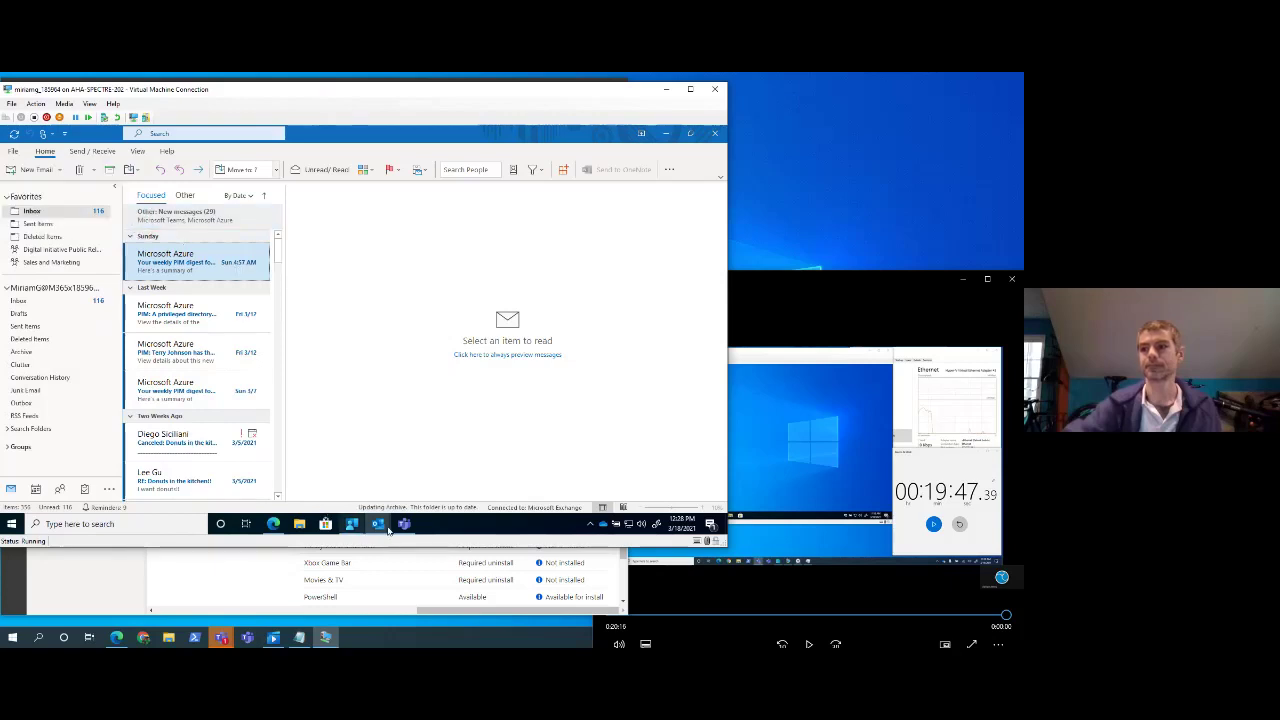
# Step: Dismiss all 9 meeting reminders, confirm with Yes, and choose Not now on What's New
pyautogui.moveTo(388, 531)
pyautogui.click(450, 486)
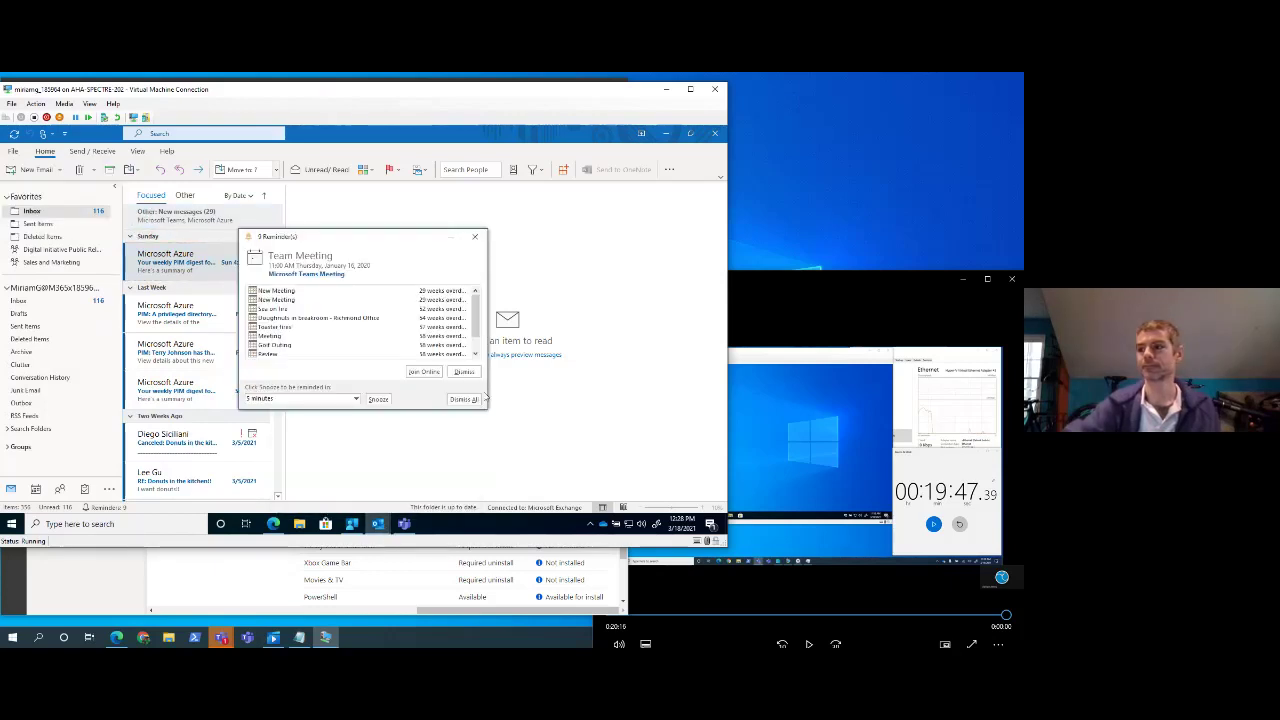
pyautogui.click(463, 399)
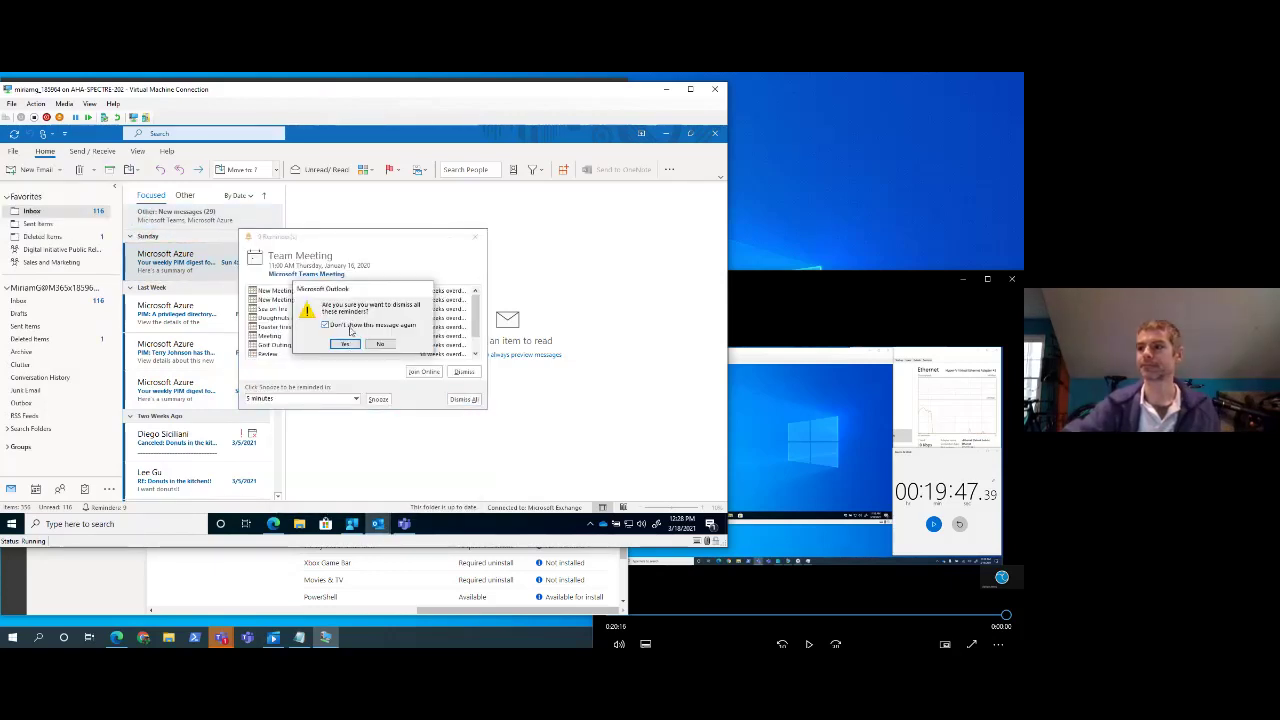
pyautogui.click(346, 344)
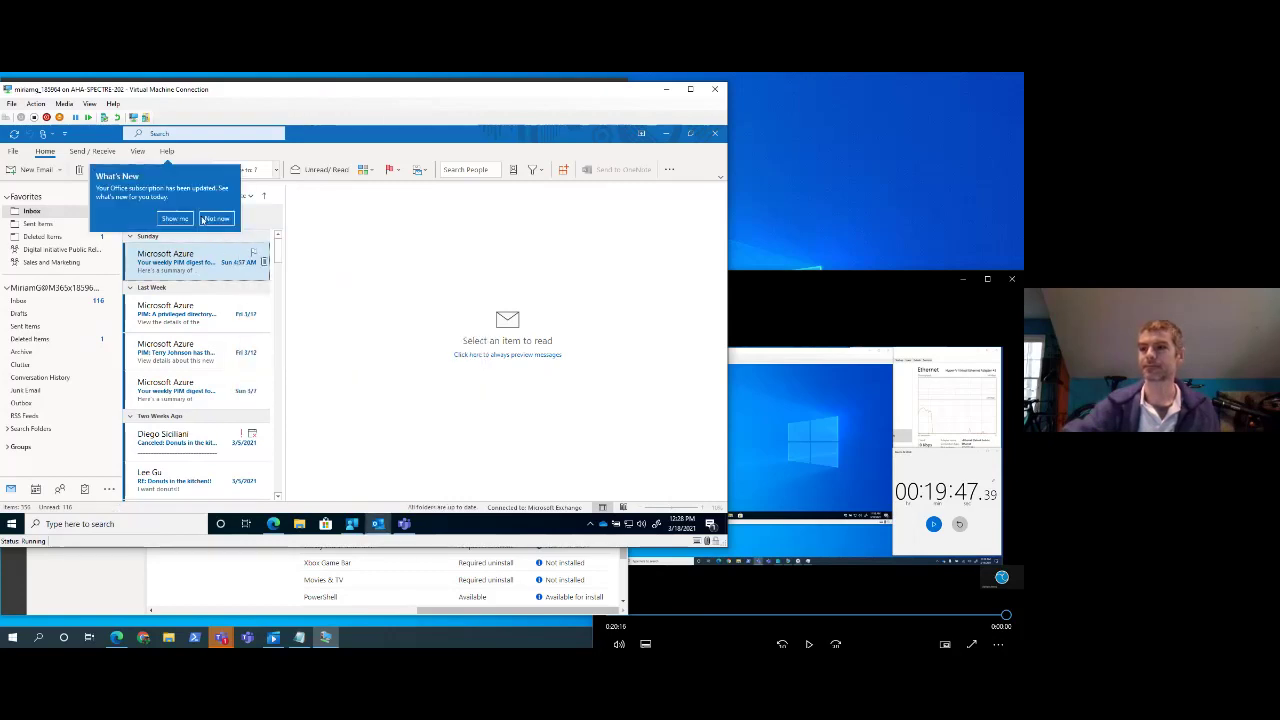
pyautogui.click(205, 219)
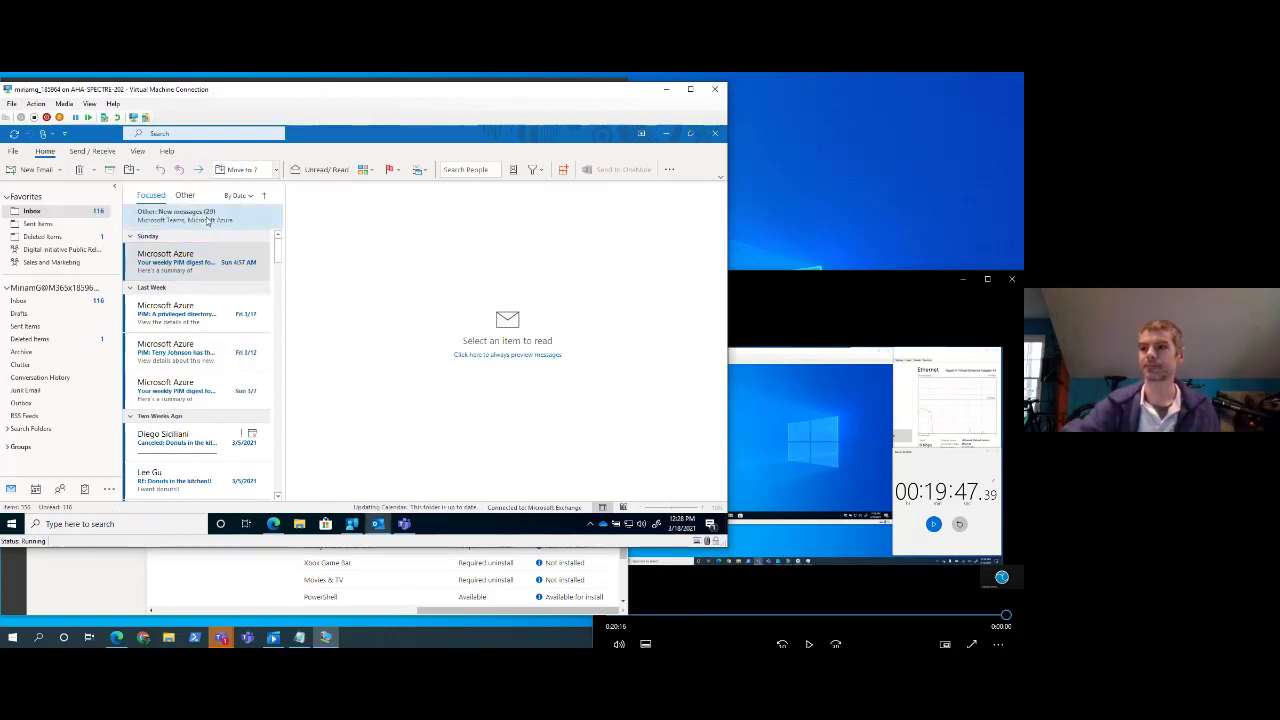
# Step: From the Office 365 home page, use the app launcher's All apps to open Explore all your apps
pyautogui.click(273, 524)
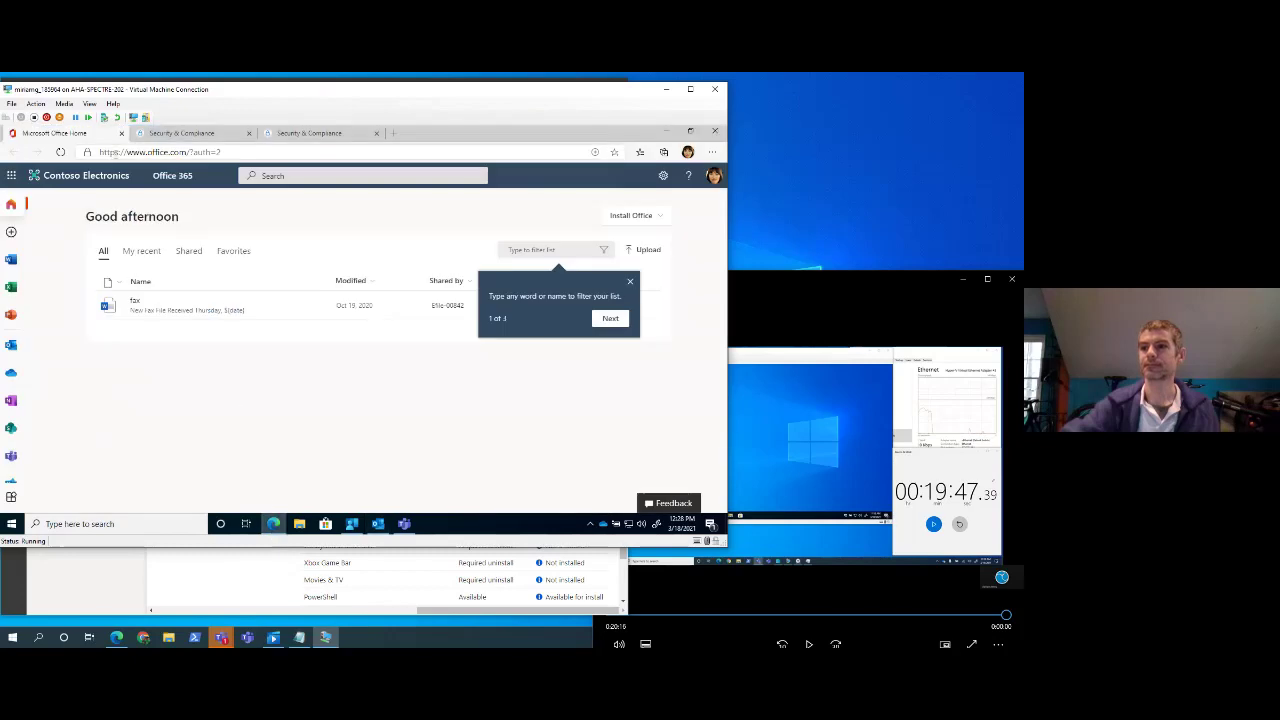
pyautogui.click(12, 176)
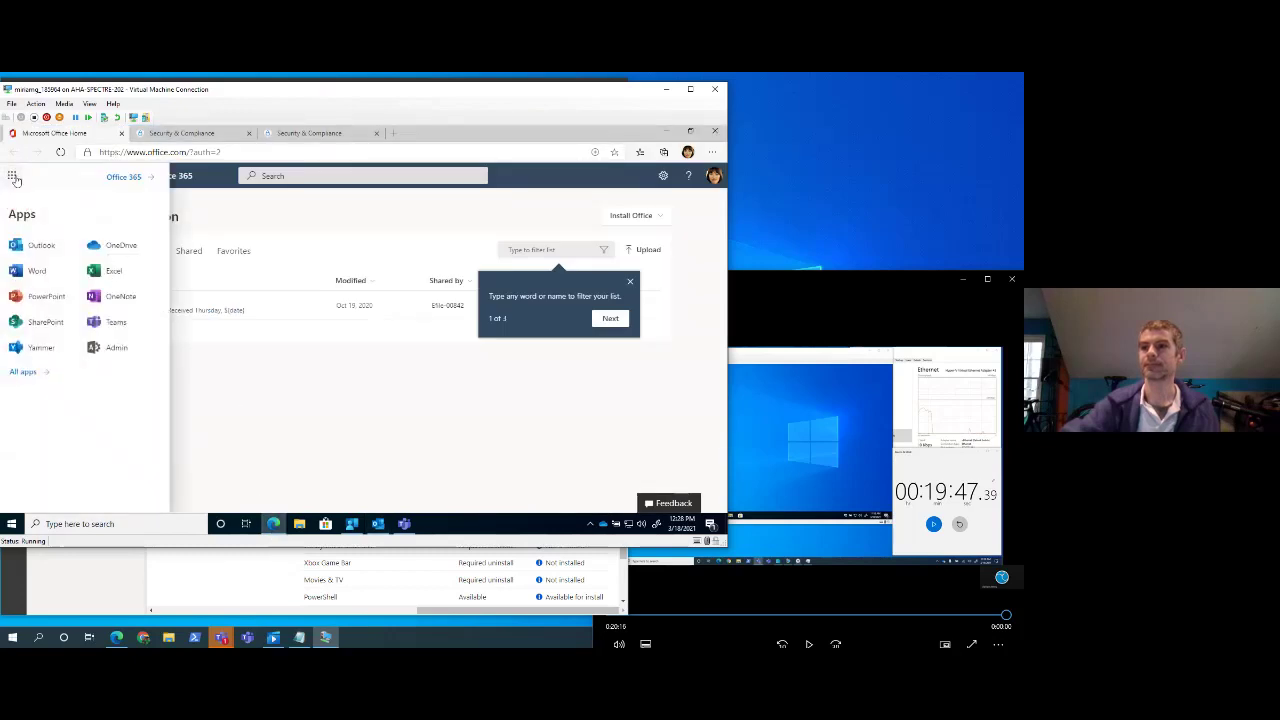
pyautogui.click(23, 371)
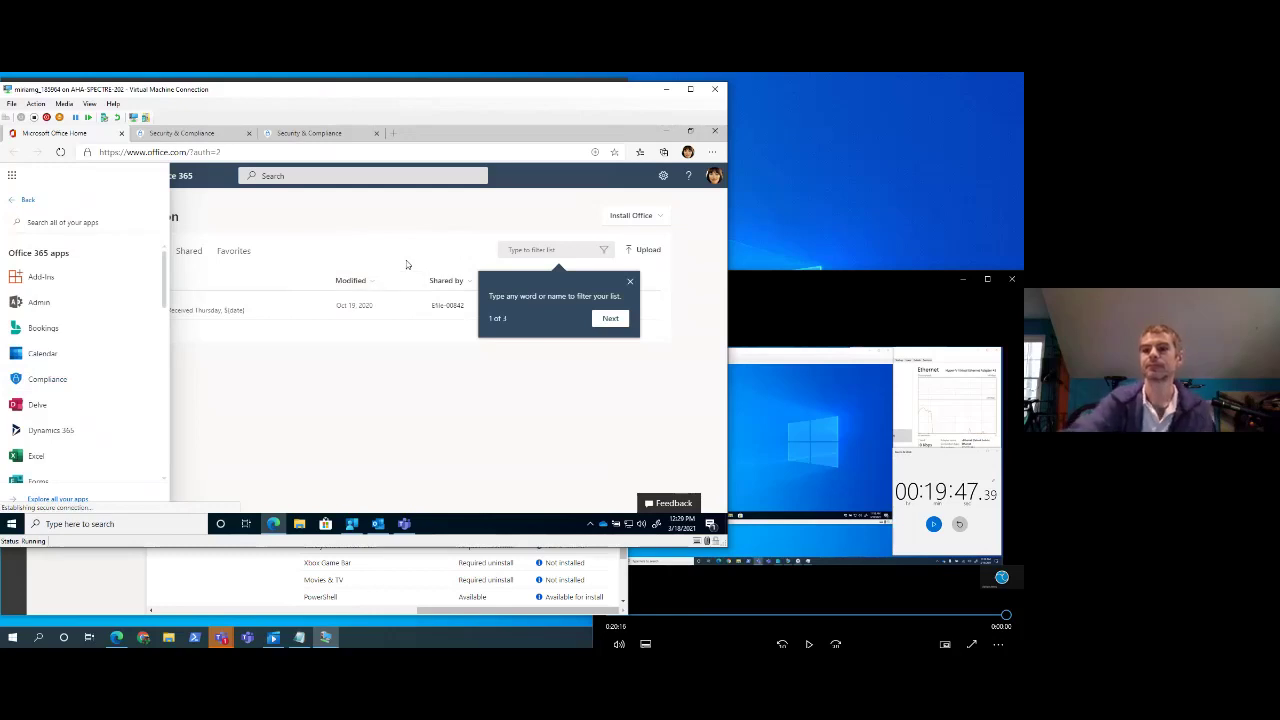
pyautogui.click(58, 499)
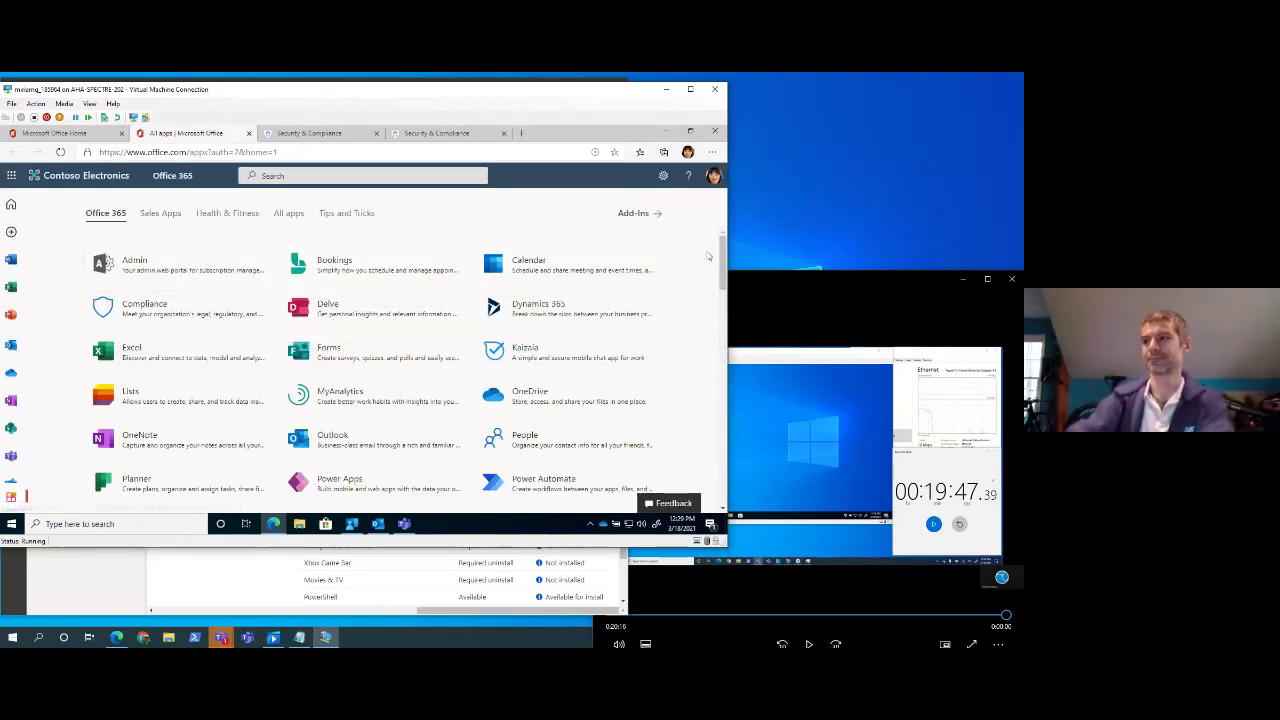
# Step: Browse the Sales Apps, Health & Fitness, Office 365, All apps and Tips and Tricks categories, ending on Sales Apps
pyautogui.click(160, 213)
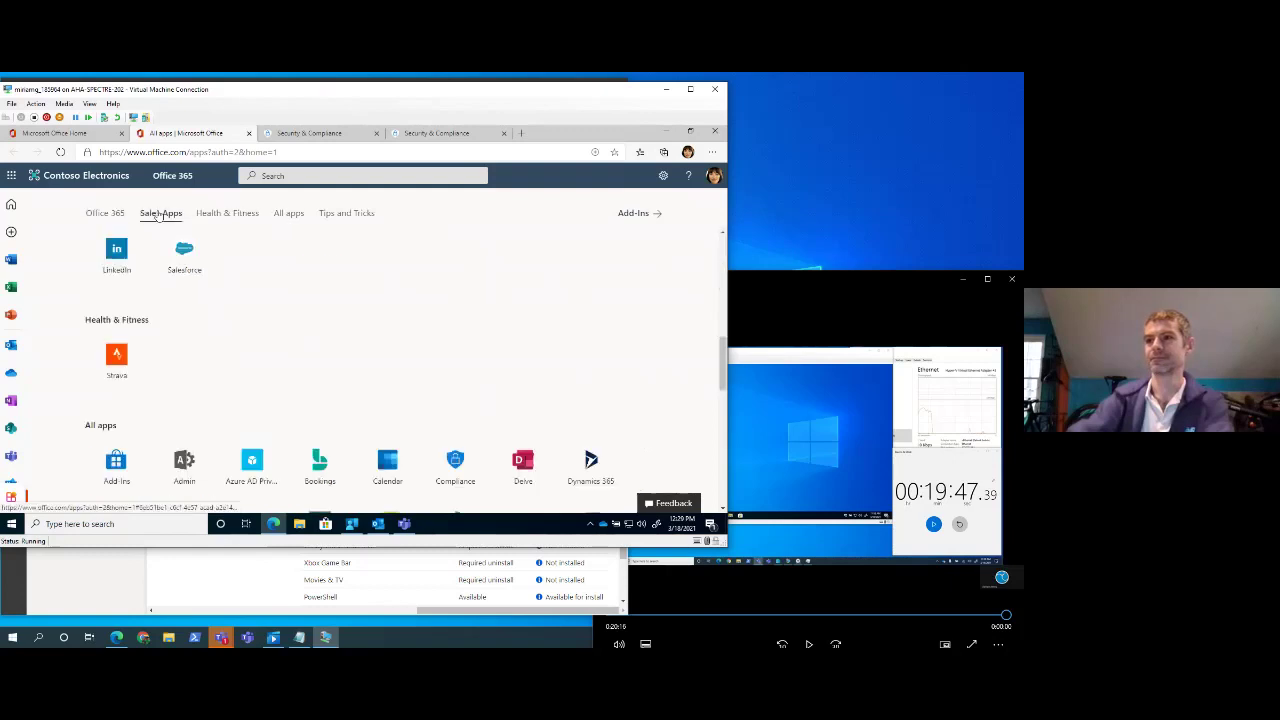
pyautogui.click(228, 213)
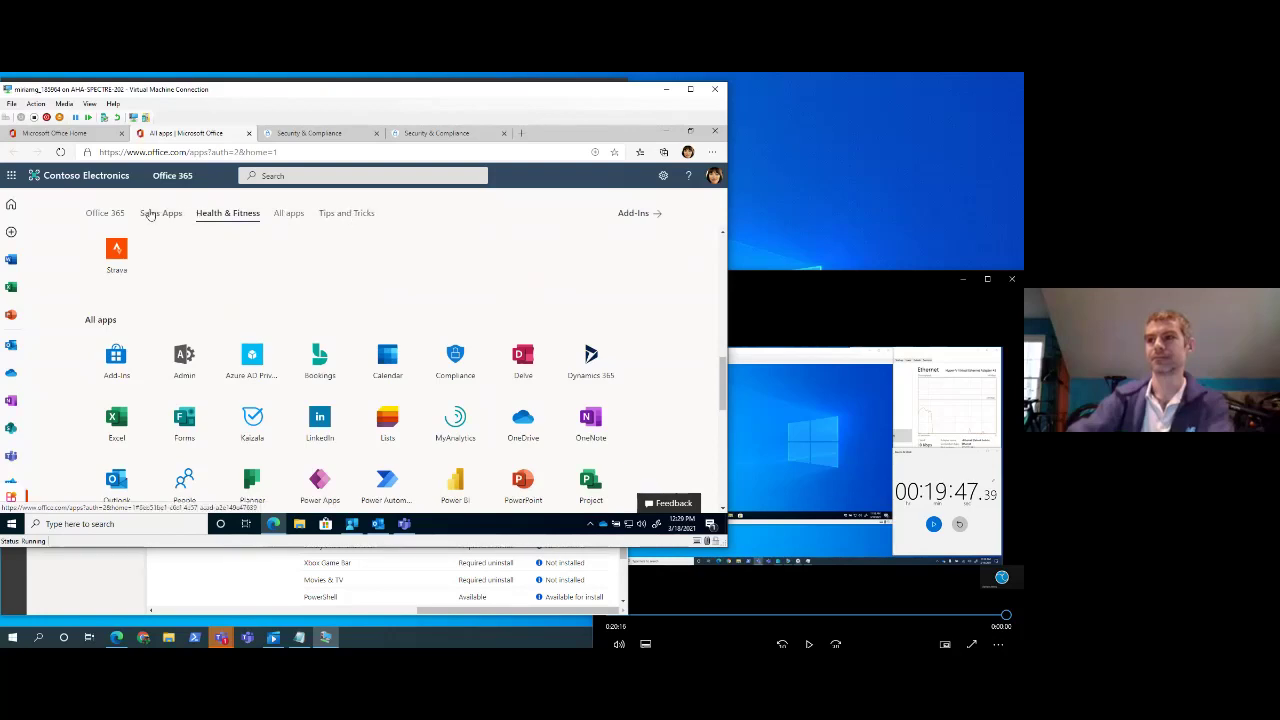
pyautogui.click(106, 214)
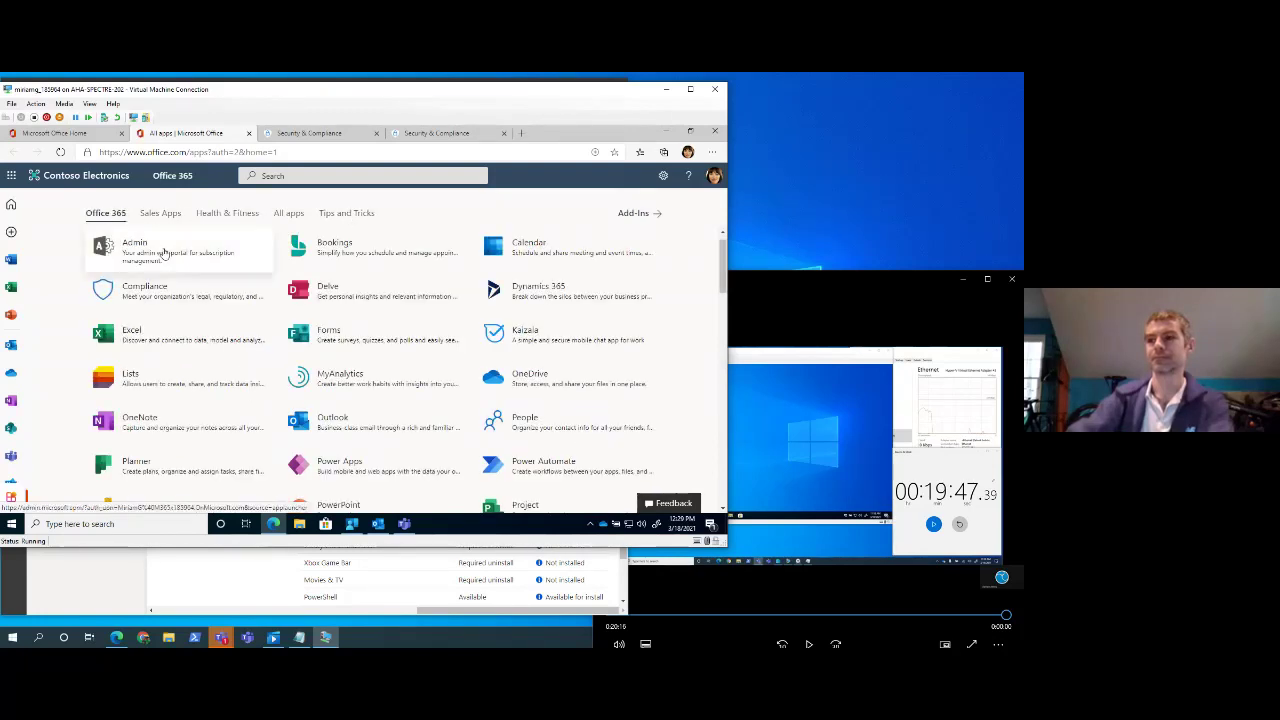
pyautogui.click(161, 213)
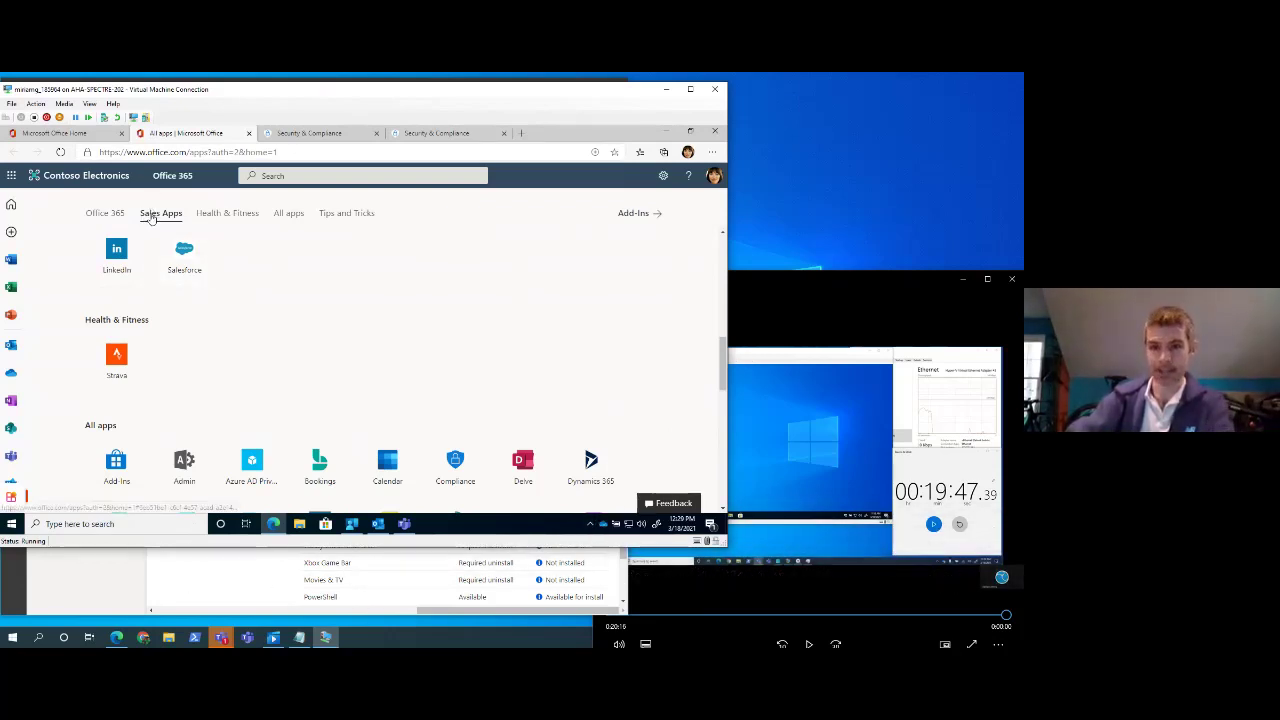
pyautogui.click(222, 215)
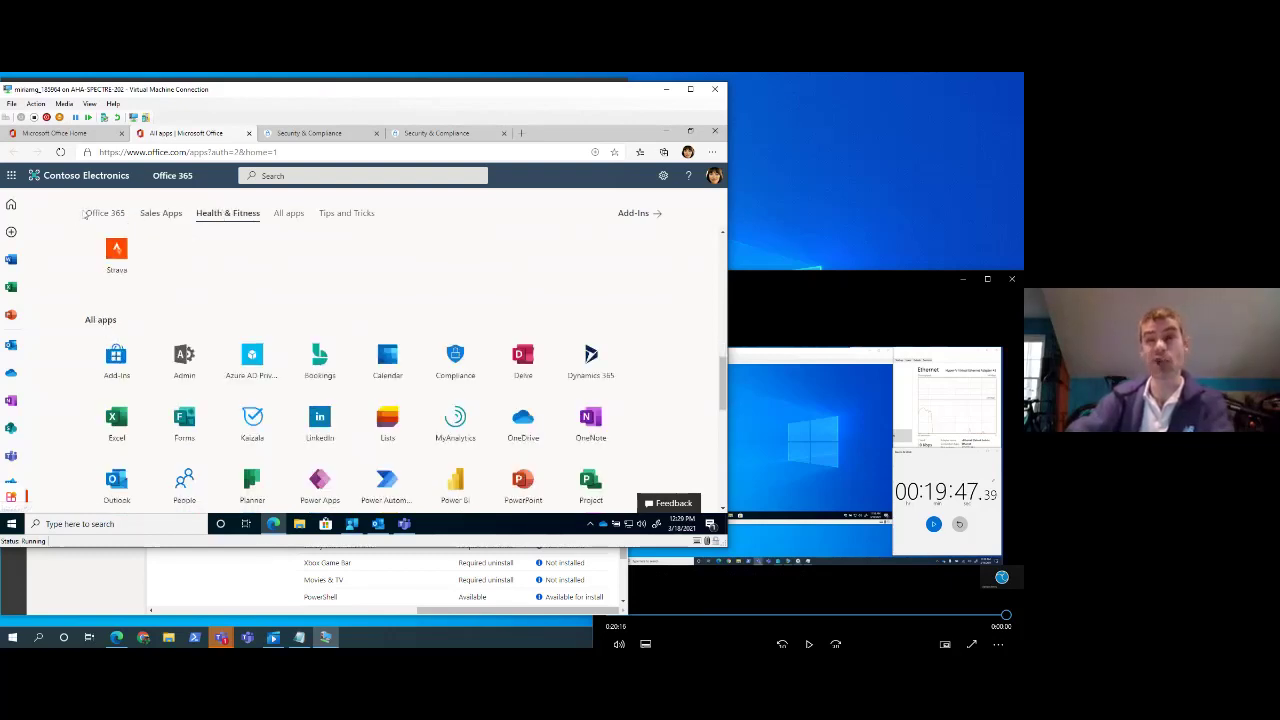
pyautogui.click(162, 218)
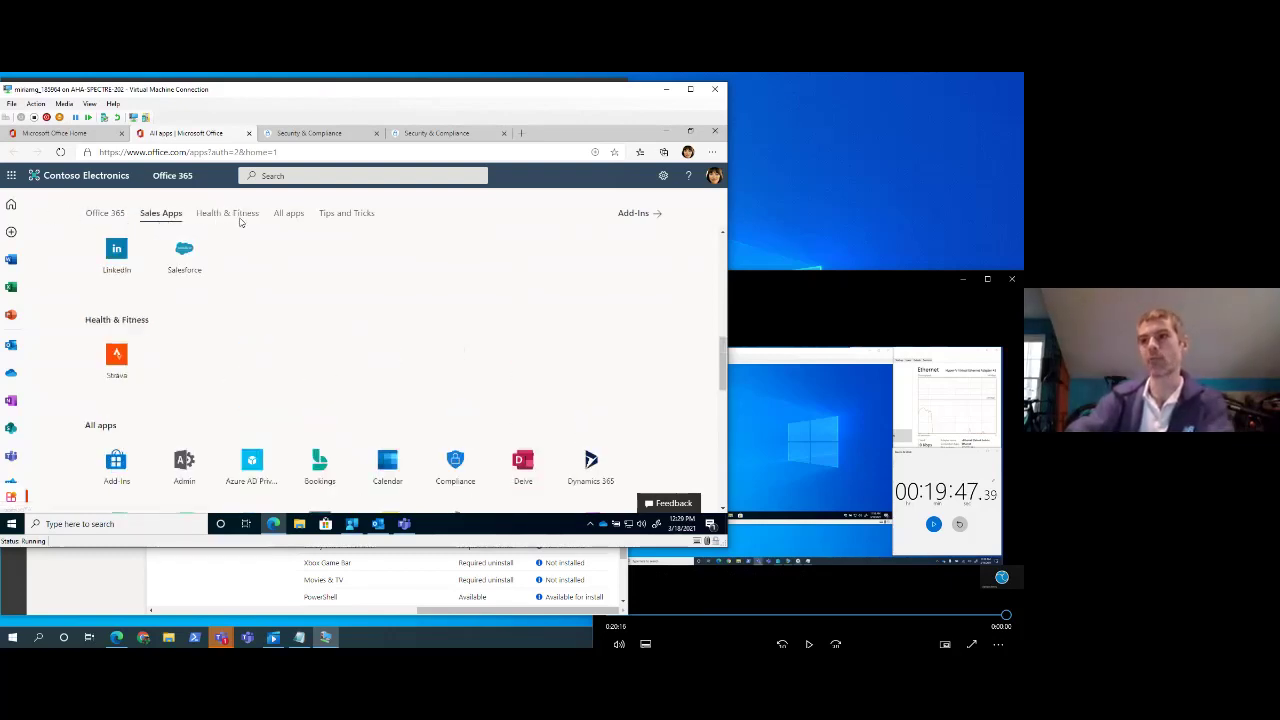
pyautogui.click(245, 215)
pyautogui.click(282, 214)
pyautogui.click(340, 214)
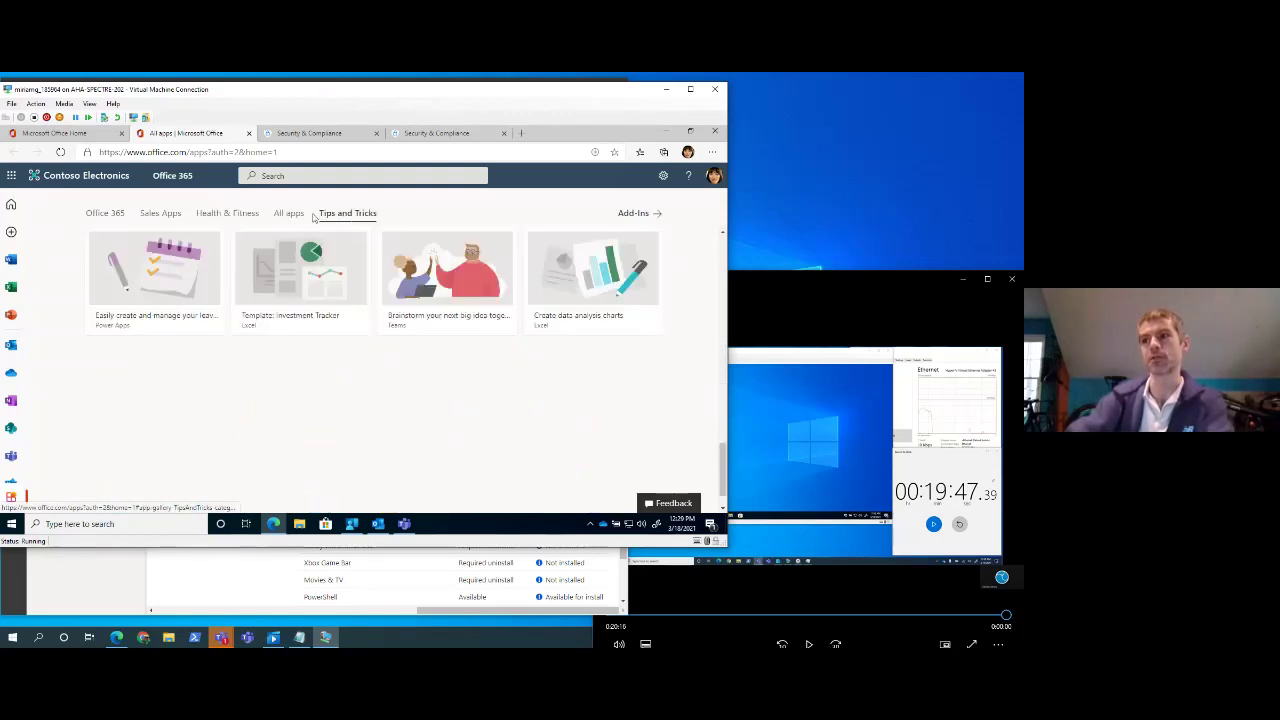
pyautogui.click(238, 215)
pyautogui.click(161, 214)
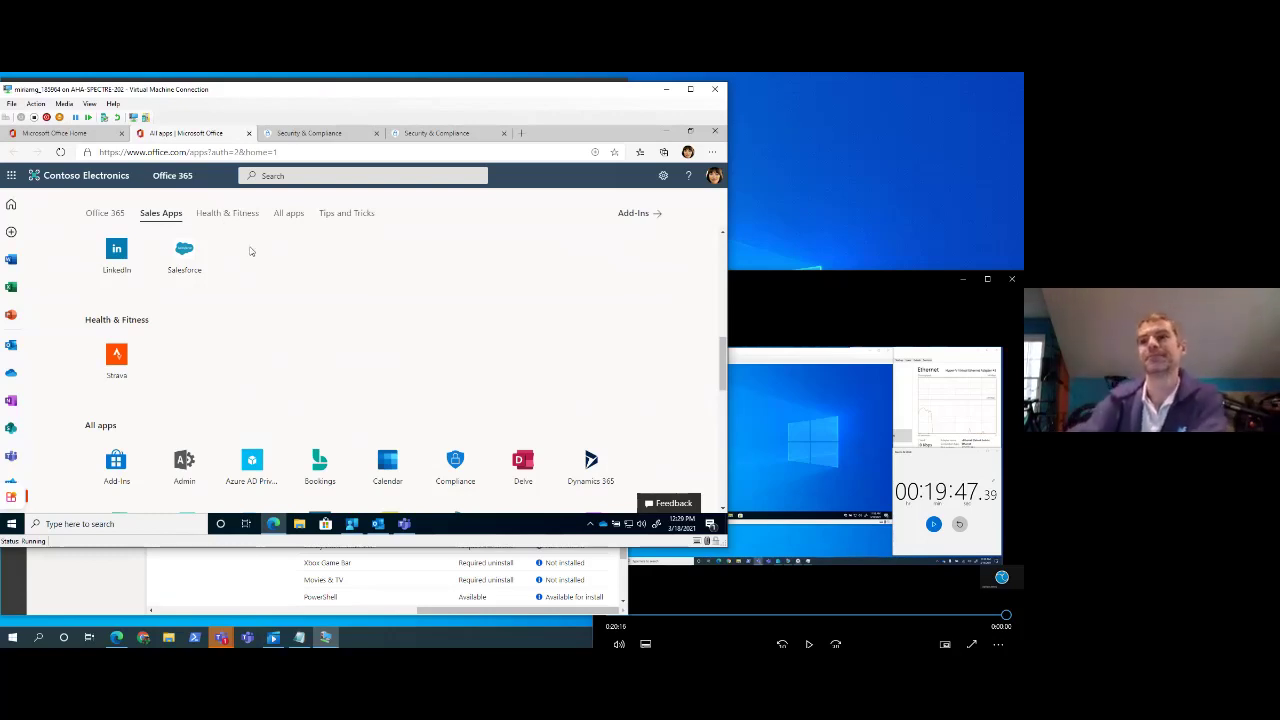
# Step: Launch Salesforce, dismiss its extension-install prompt, close its tab and return to Microsoft Office Home
pyautogui.click(187, 256)
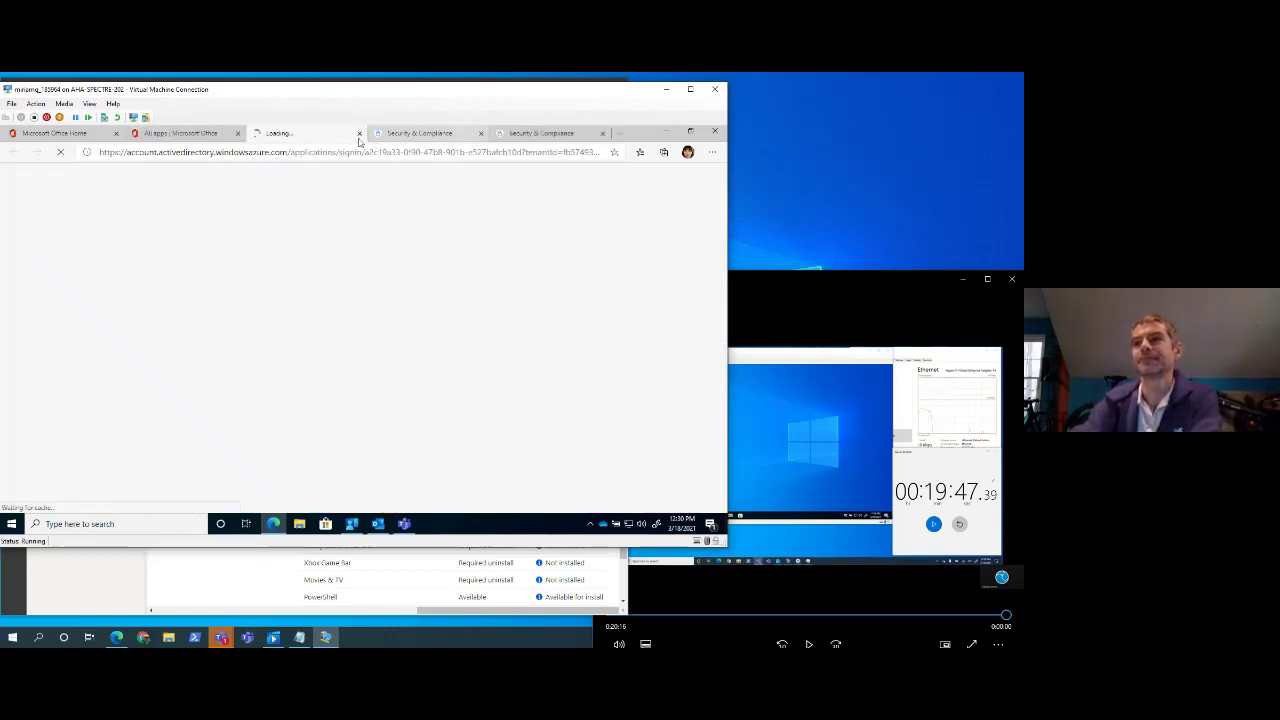
pyautogui.click(818, 288)
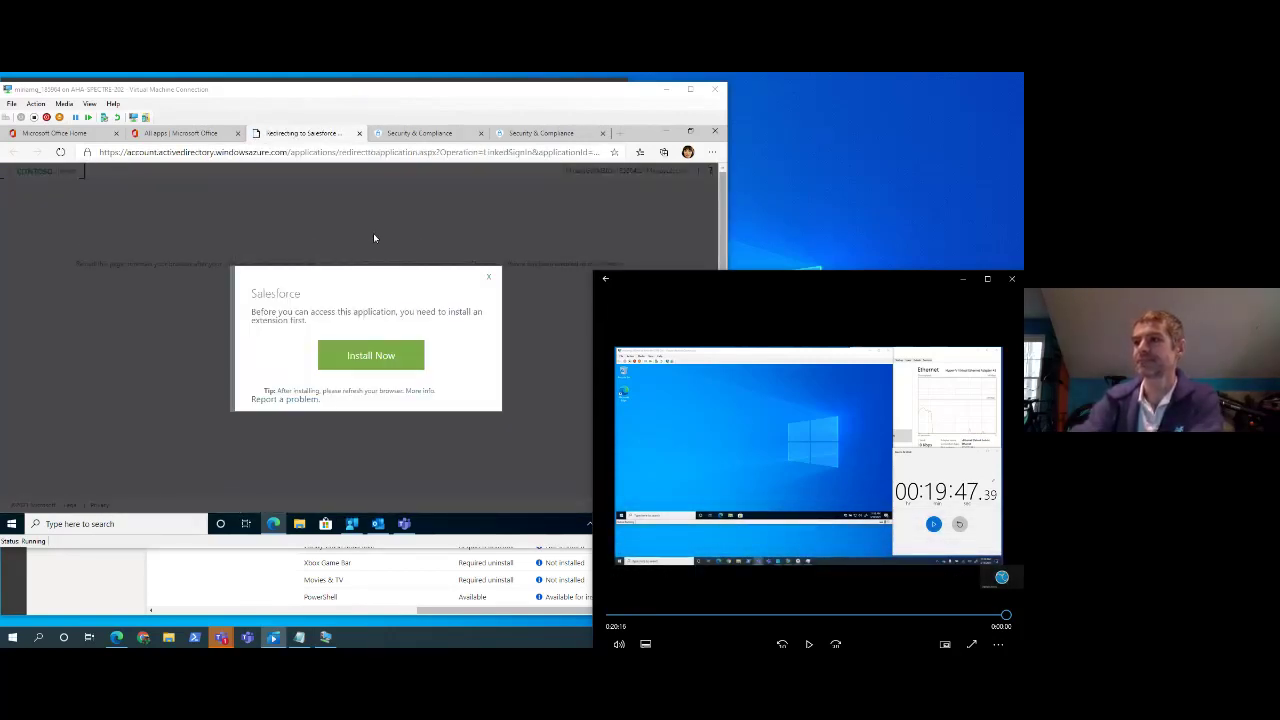
pyautogui.click(490, 278)
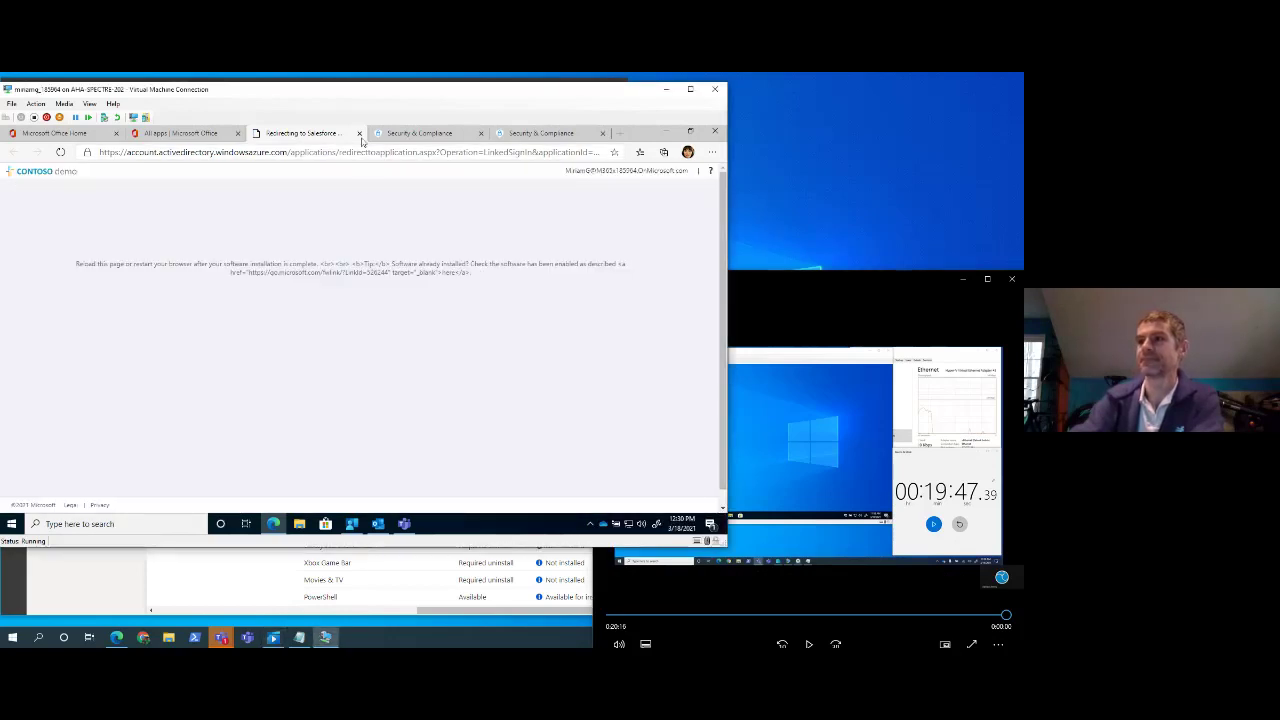
pyautogui.click(359, 133)
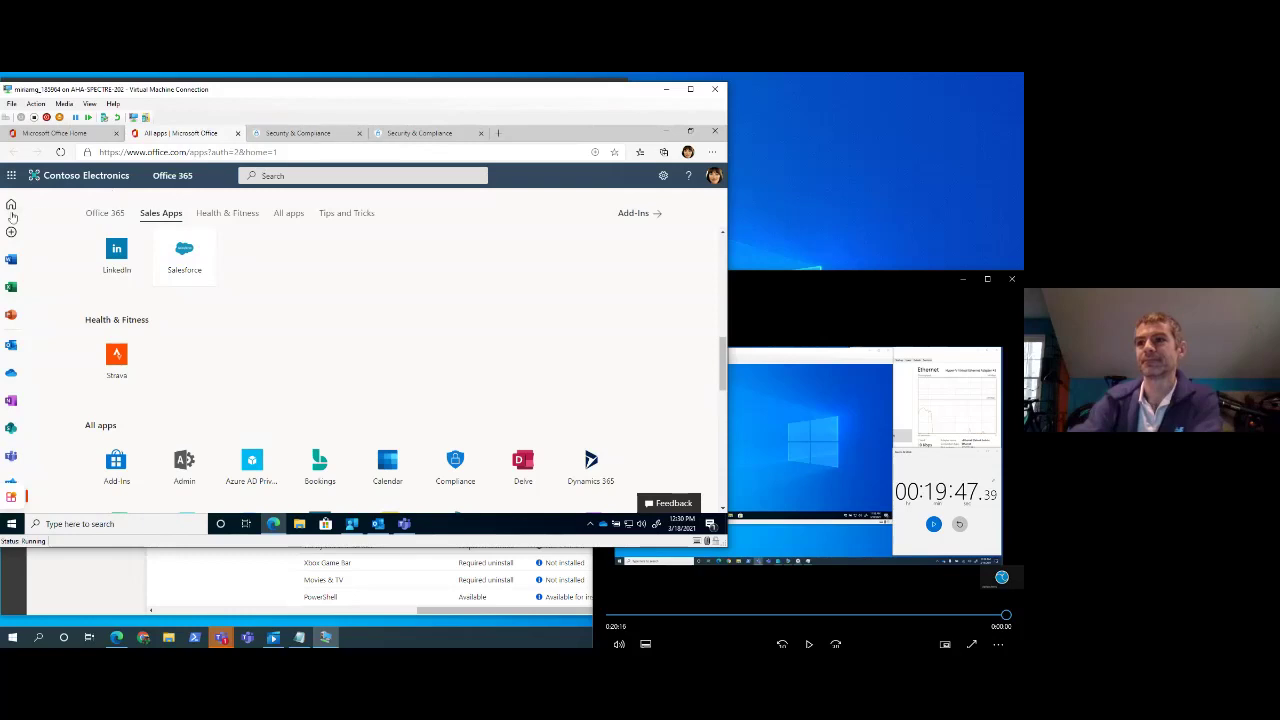
pyautogui.click(70, 136)
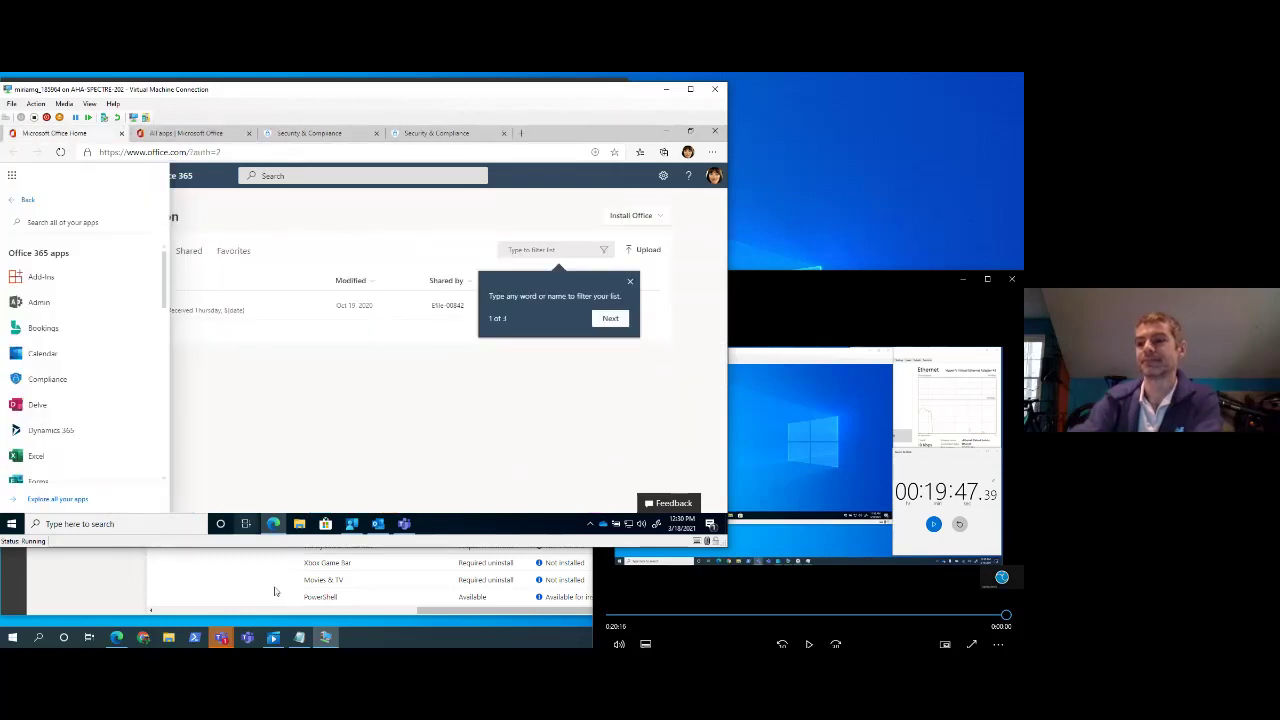
# Step: Open Cloud App Security in the admin window and view a top user's investigation page (priority score 8)
pyautogui.moveTo(116, 638)
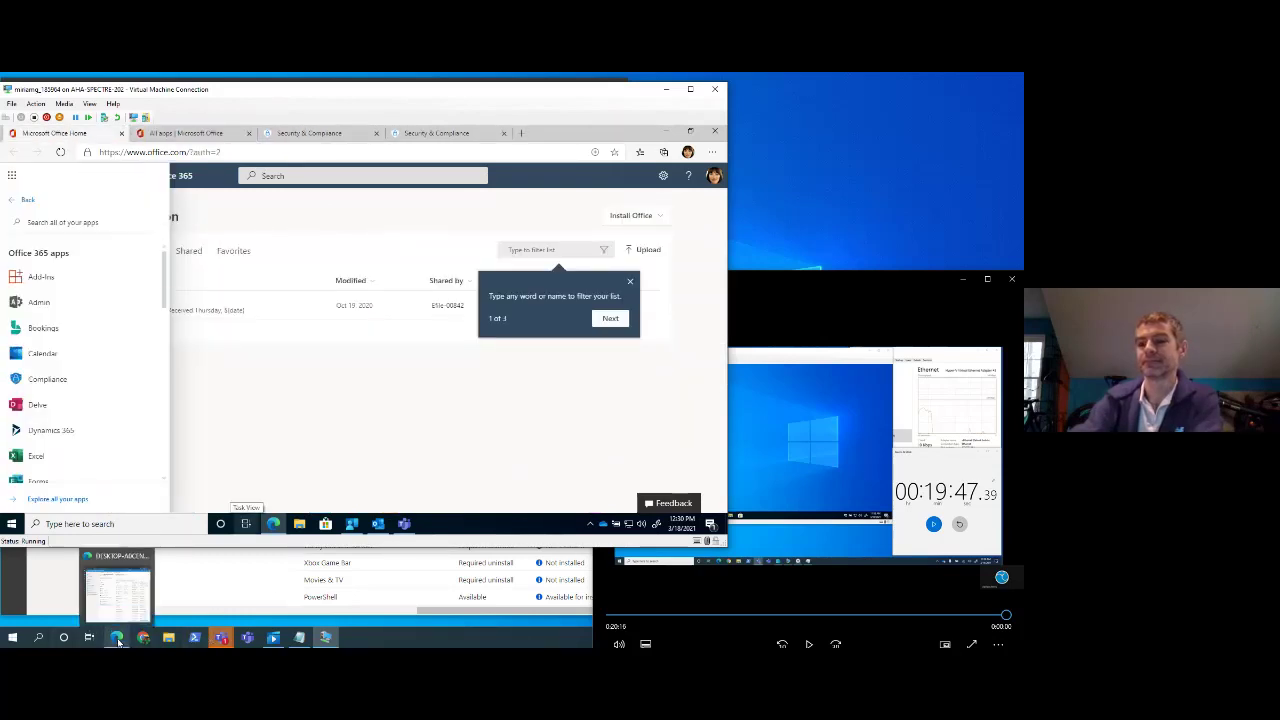
pyautogui.click(118, 598)
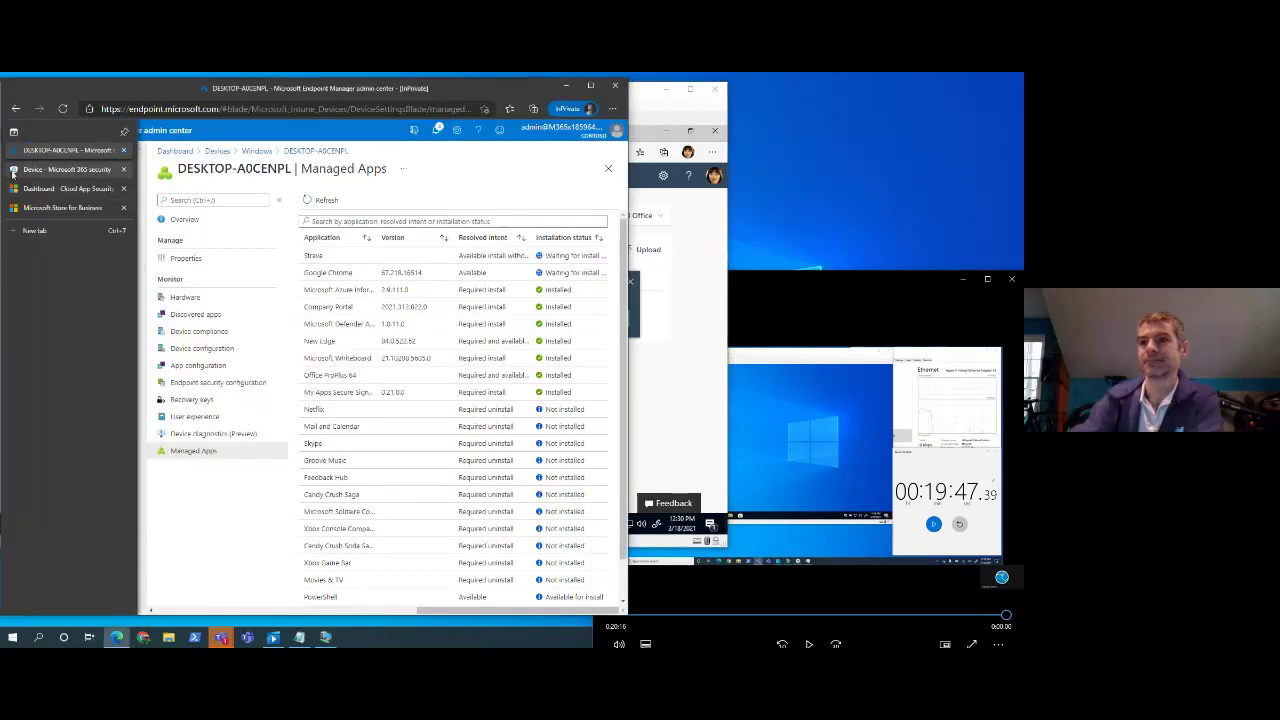
pyautogui.click(15, 169)
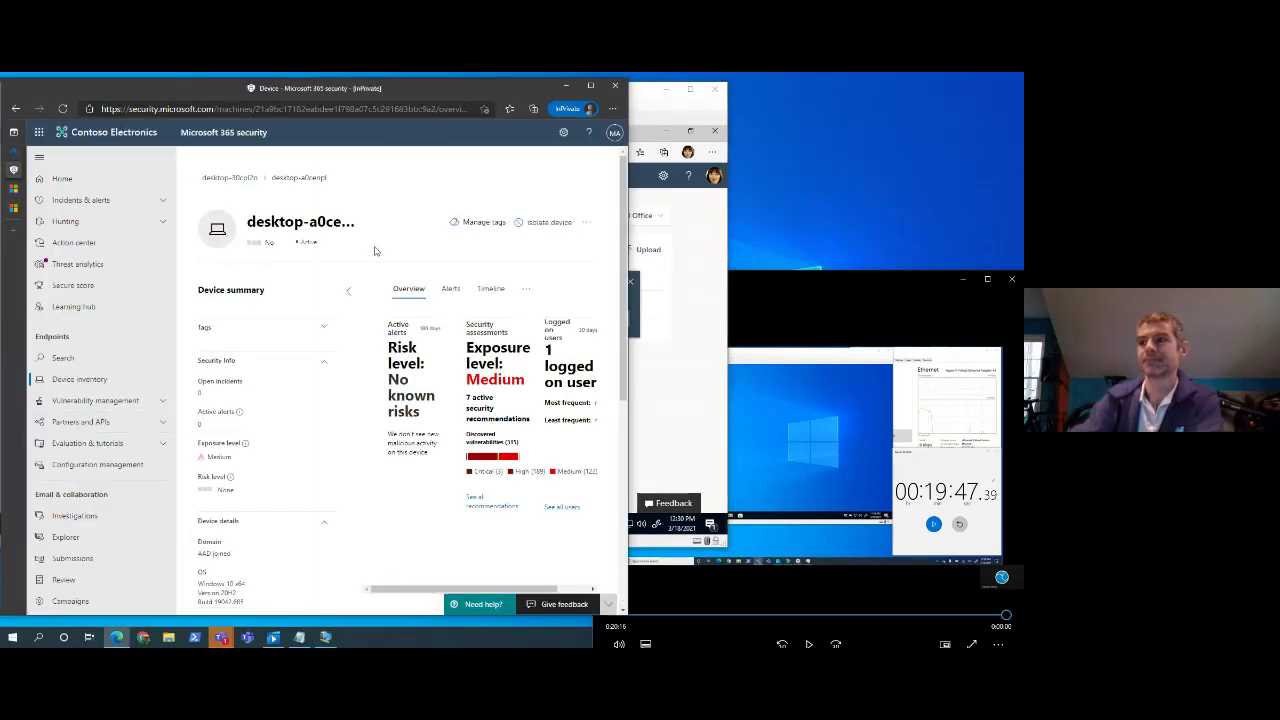
pyautogui.click(14, 192)
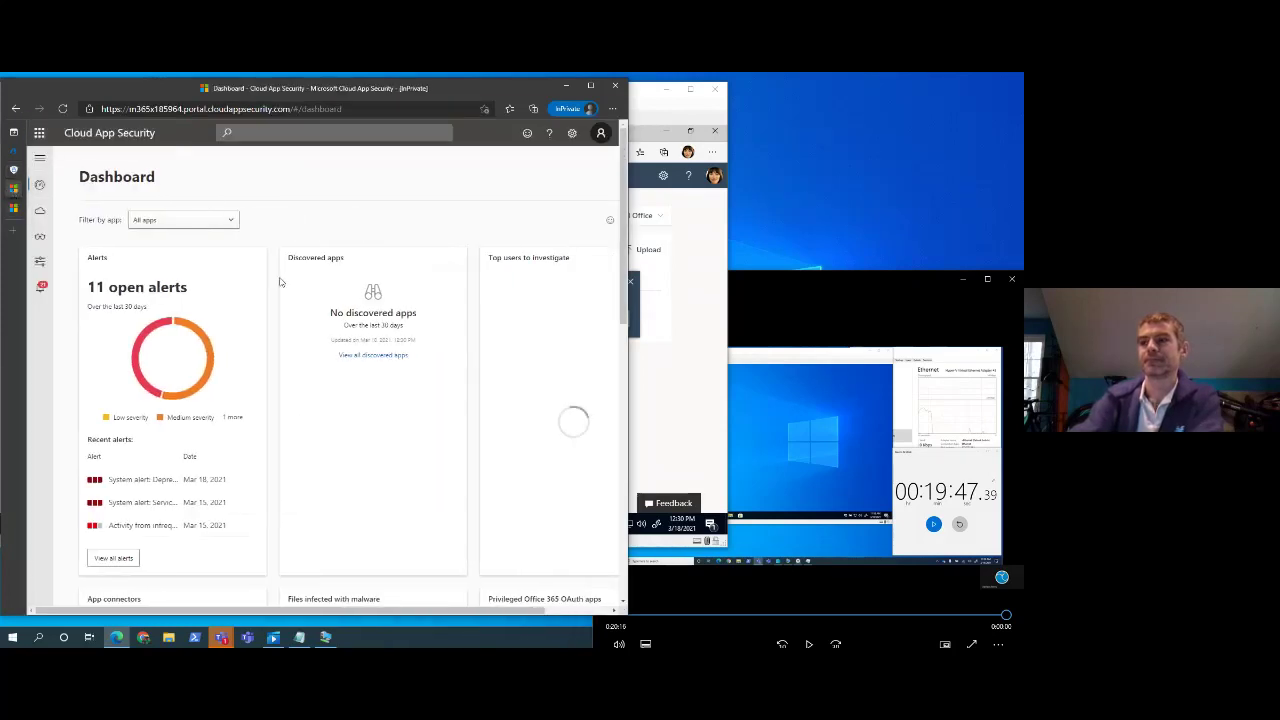
pyautogui.click(516, 402)
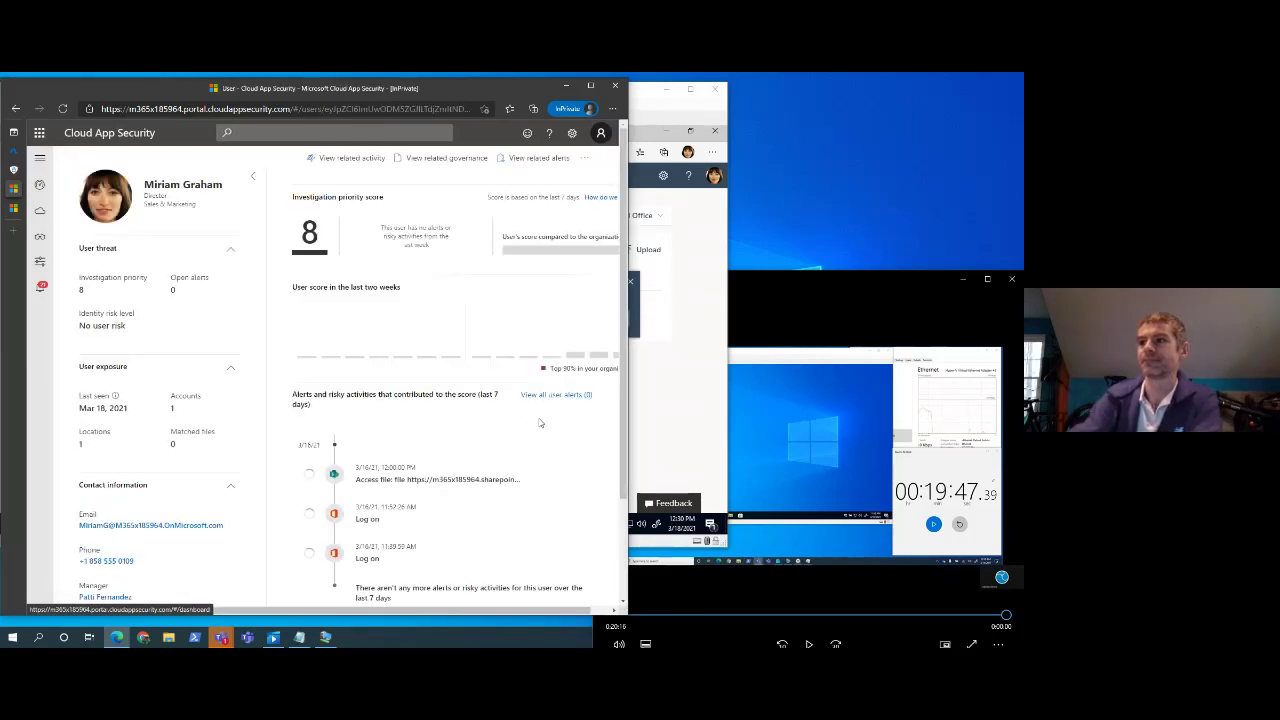
pyautogui.scroll(-1, 518, 456)
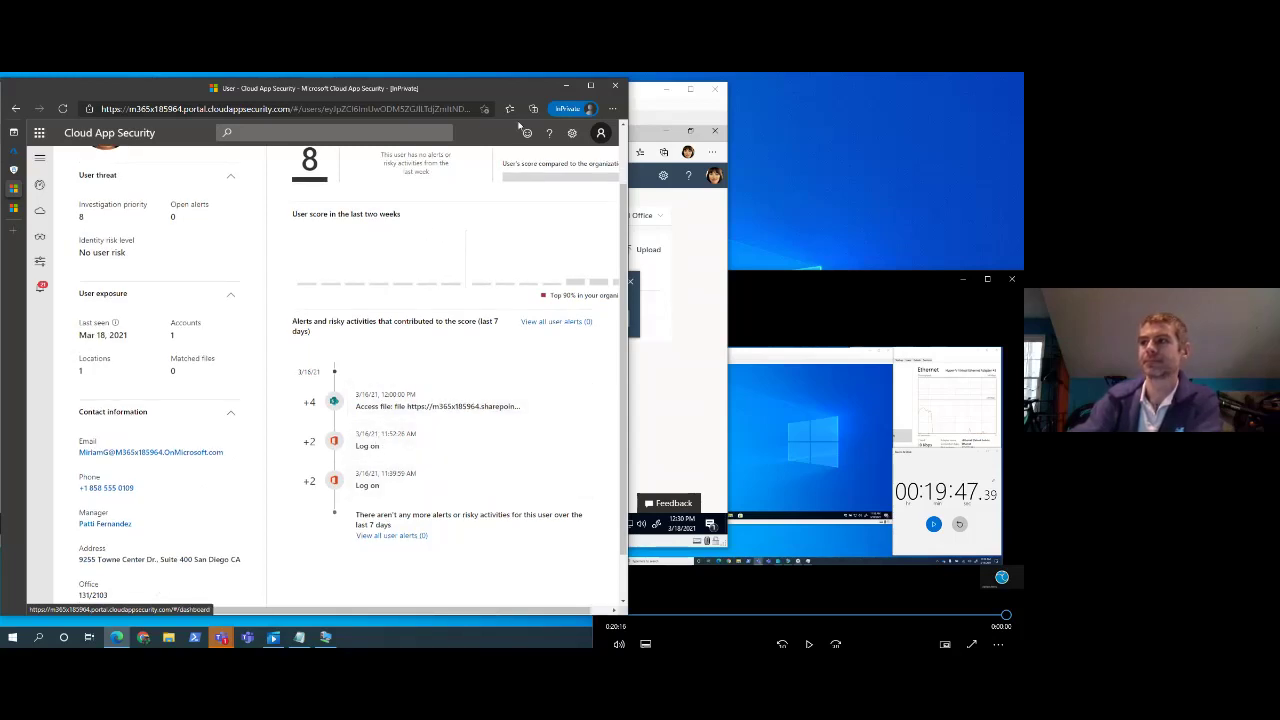
pyautogui.moveTo(630, 76)
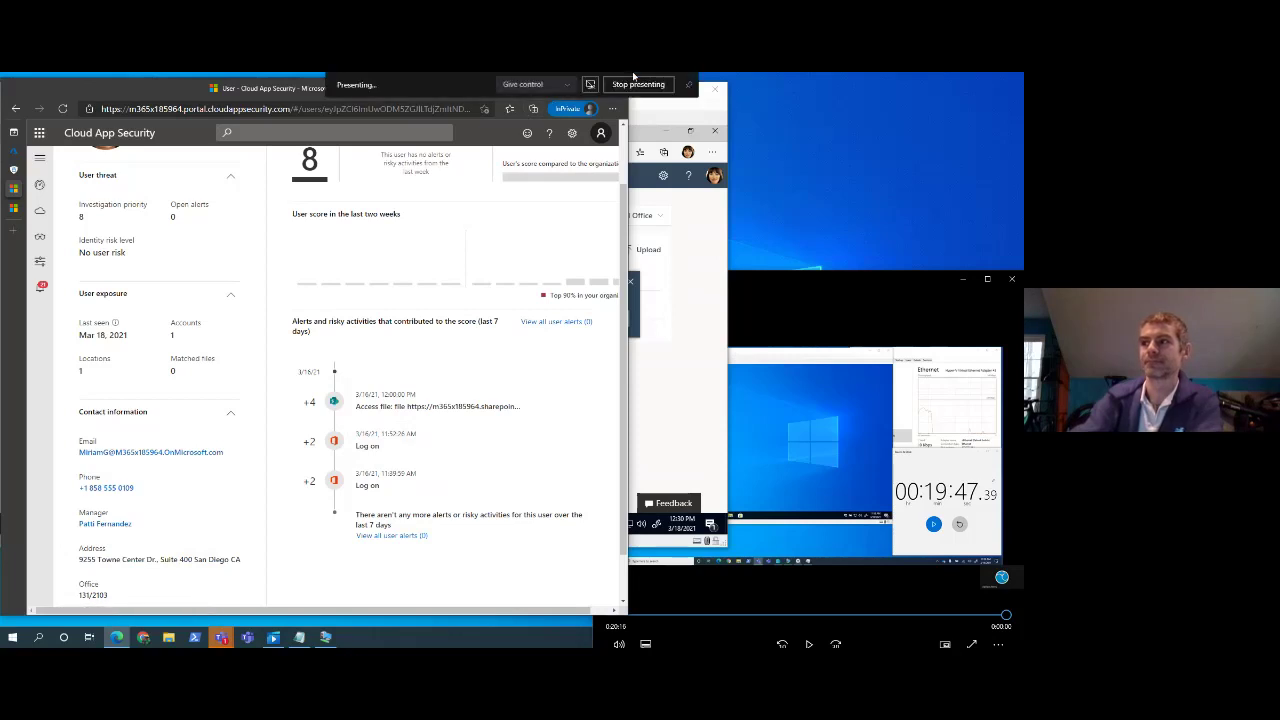